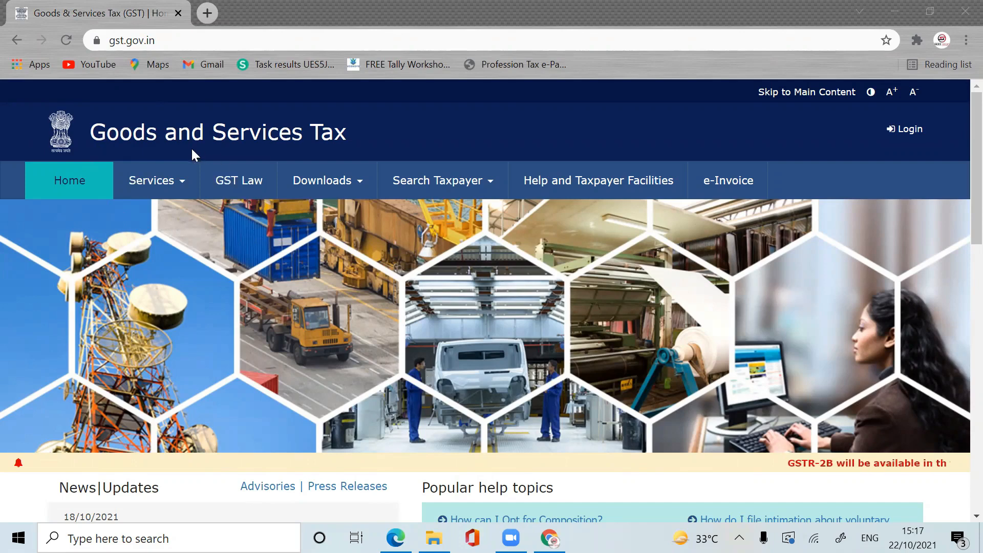
Step: Go to Services > Registration > New Registration and look over the empty application form
left_click(183, 186)
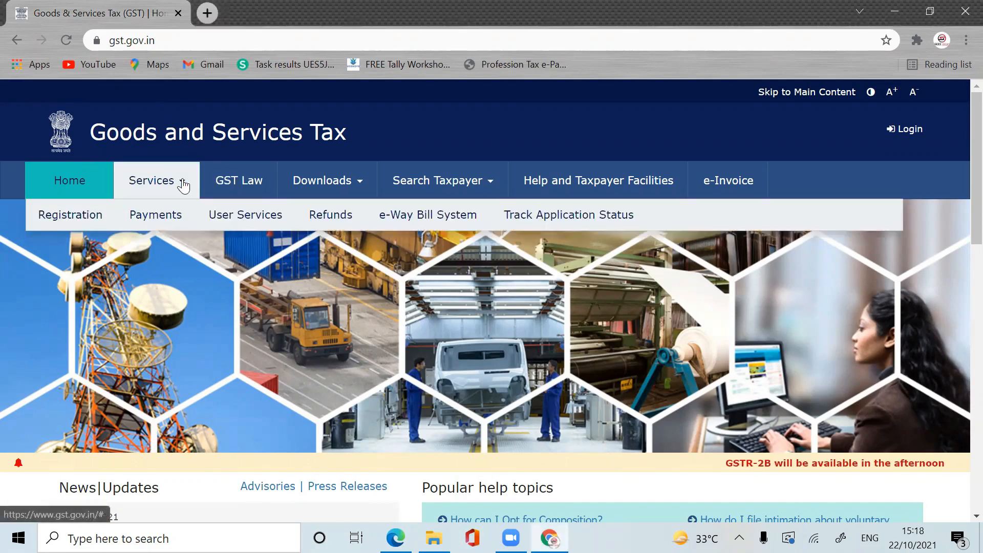
mouse_move(82, 216)
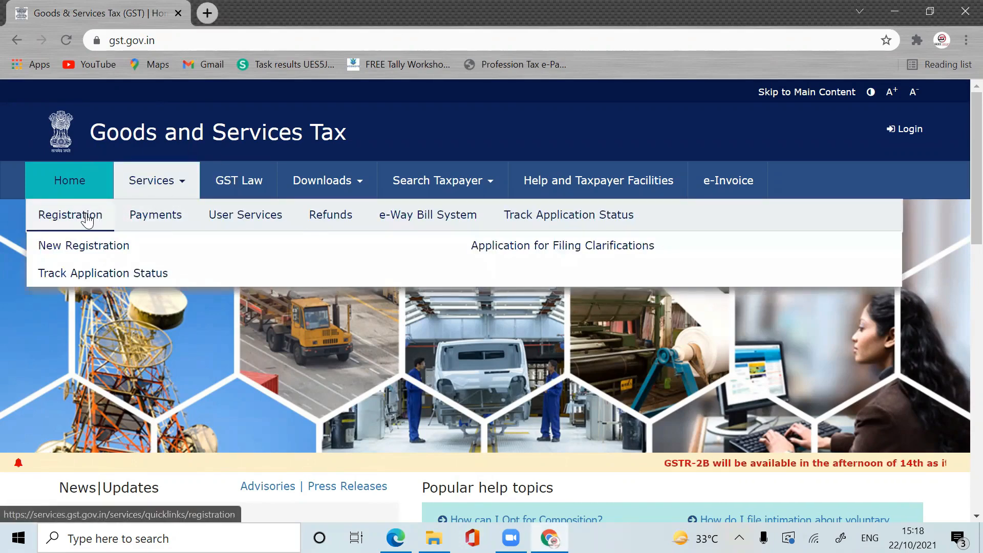
left_click(95, 249)
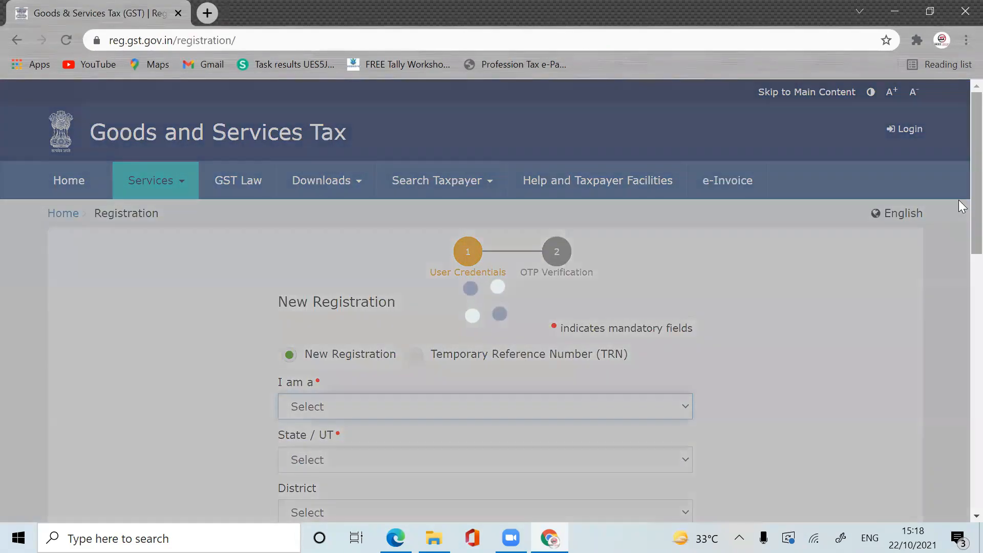
scroll(962, 237, "down", 1)
scroll(963, 237, "down", 2)
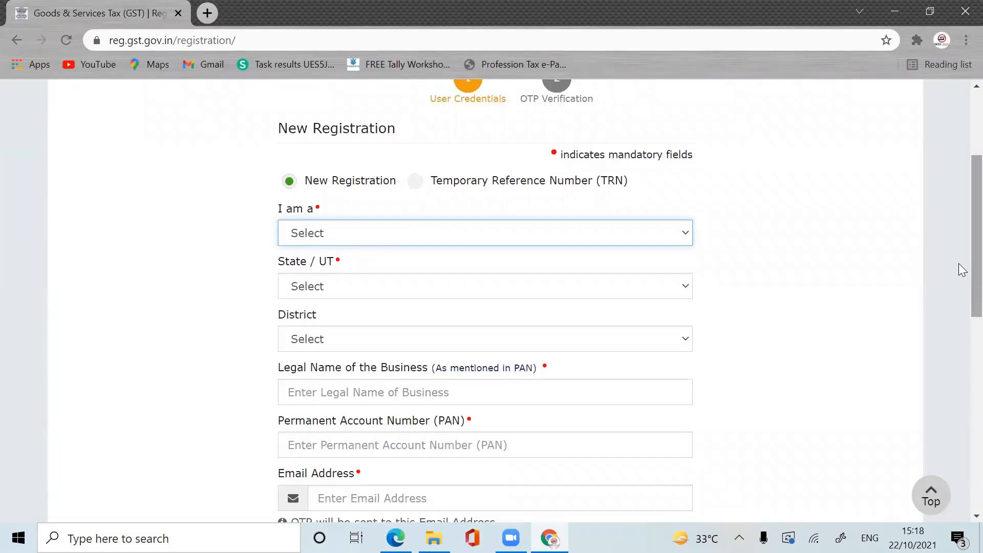
scroll(963, 270, "up", 2)
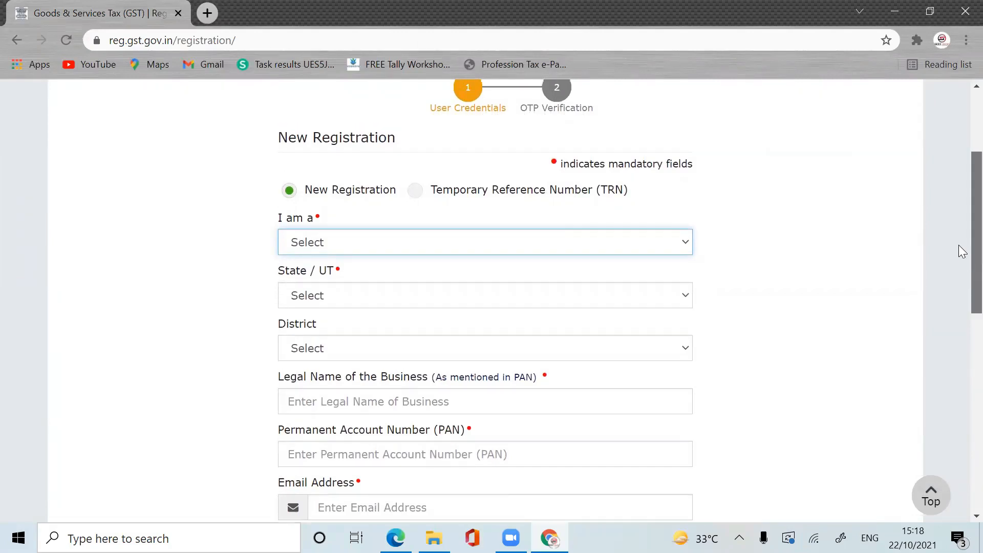
scroll(963, 237, "down", 1)
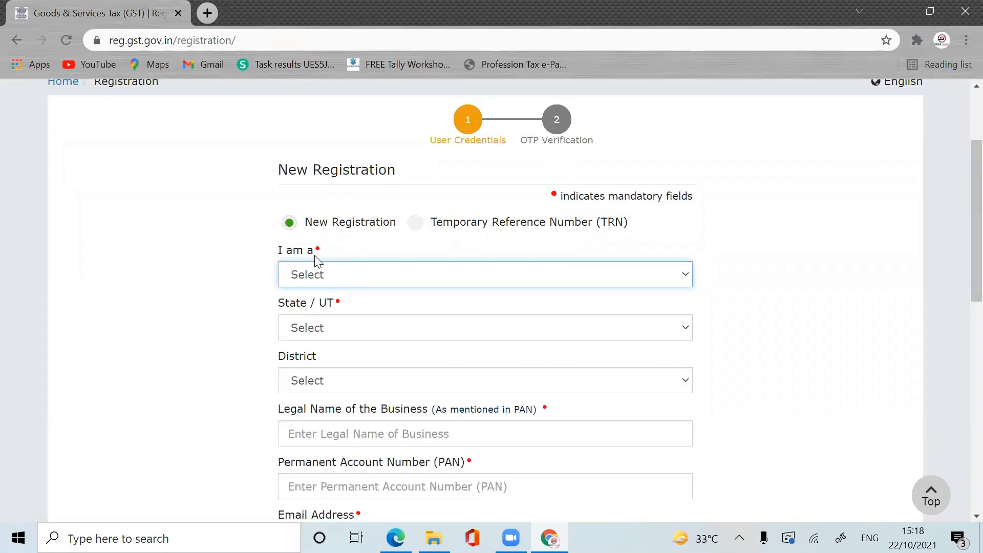
Step: Choose Taxpayer as applicant type, West Bengal as State / UT, and Howrah as District
left_click(388, 277)
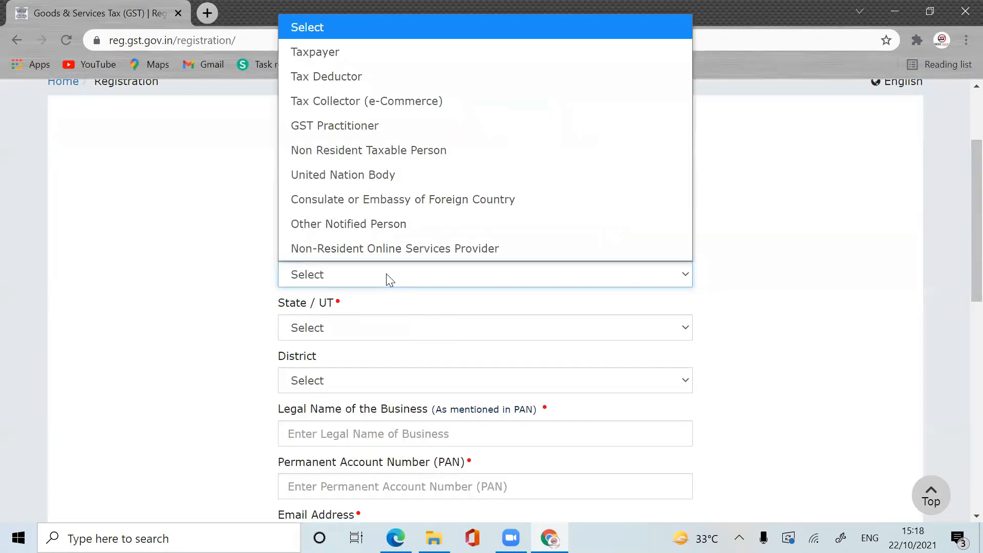
left_click(376, 52)
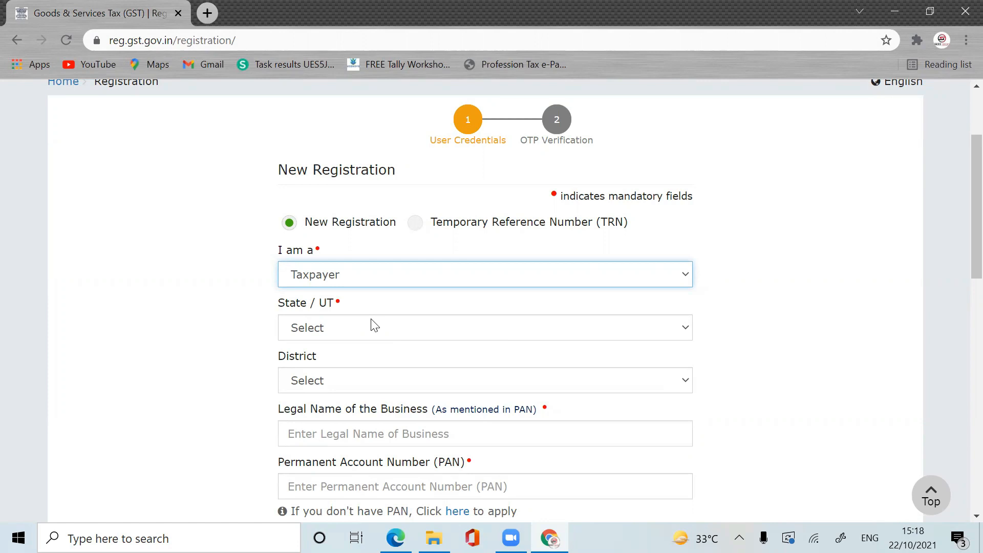
left_click(419, 330)
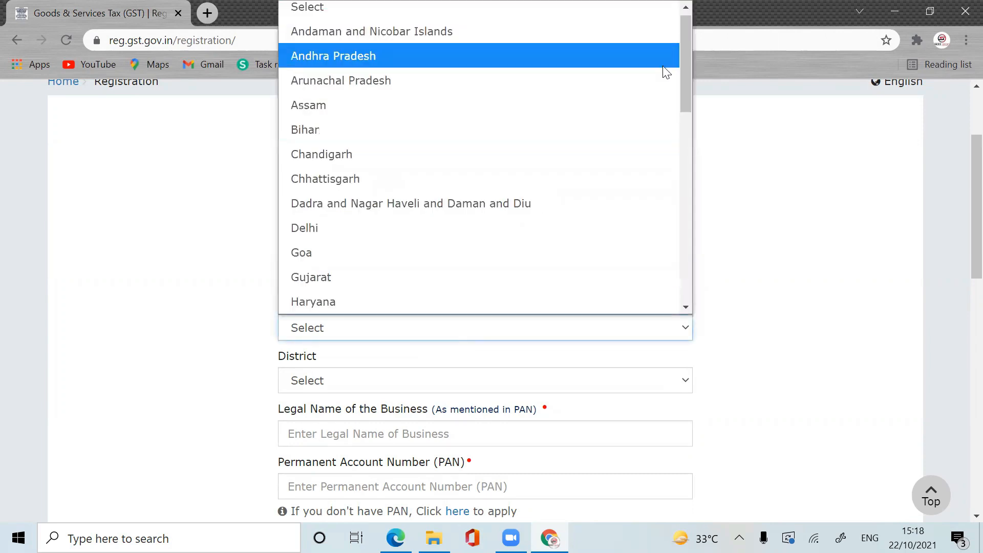
scroll(491, 306, "down", 10)
left_click(492, 306)
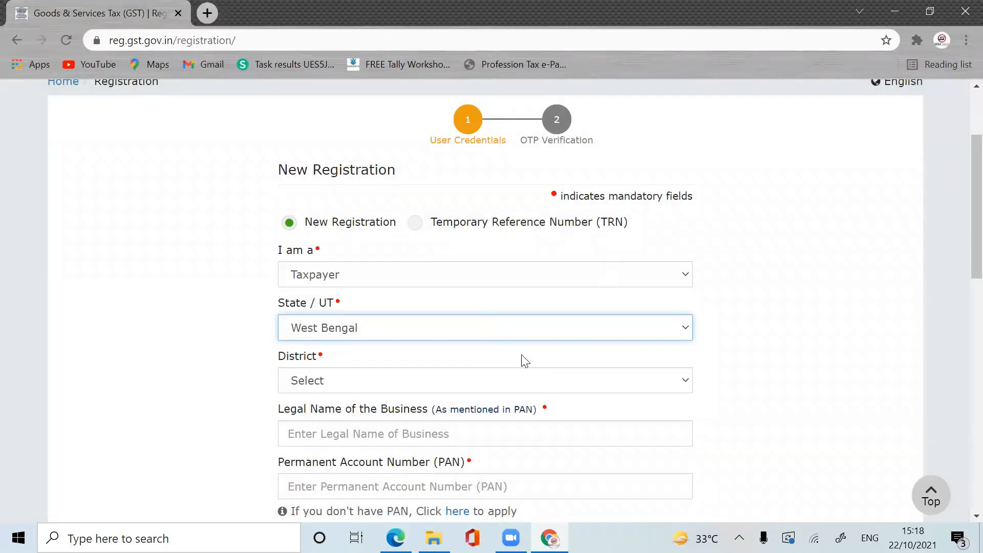
left_click(506, 386)
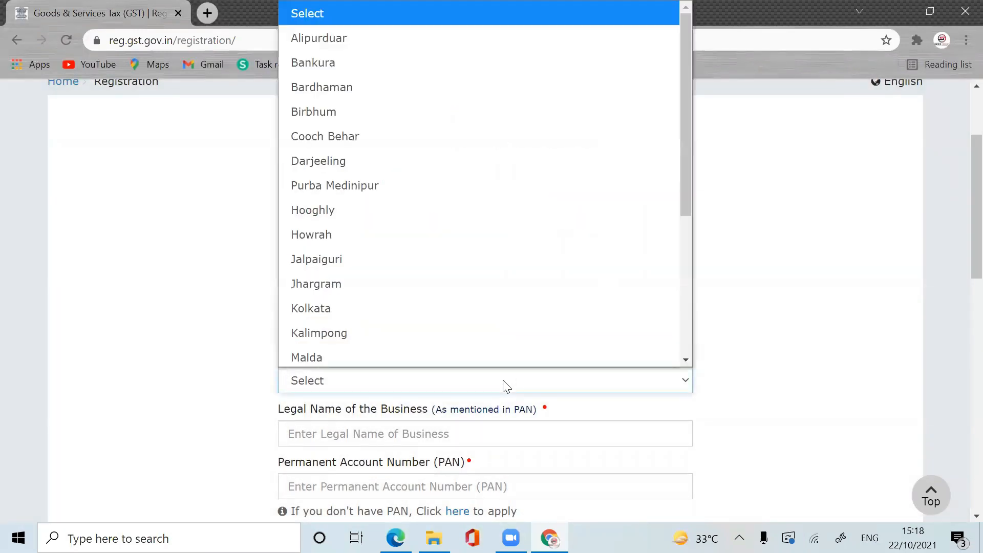
left_click(375, 228)
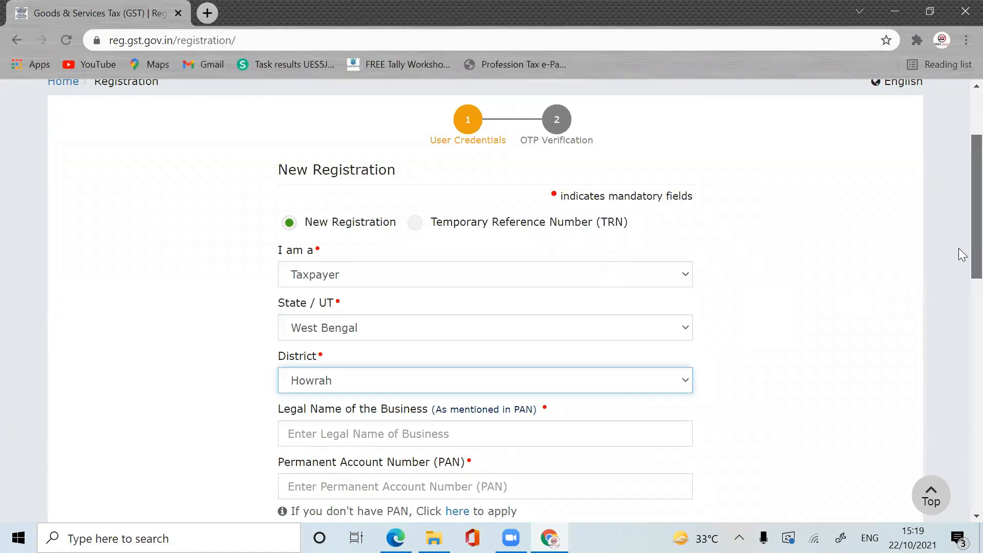
left_click_drag(959, 252, 959, 297)
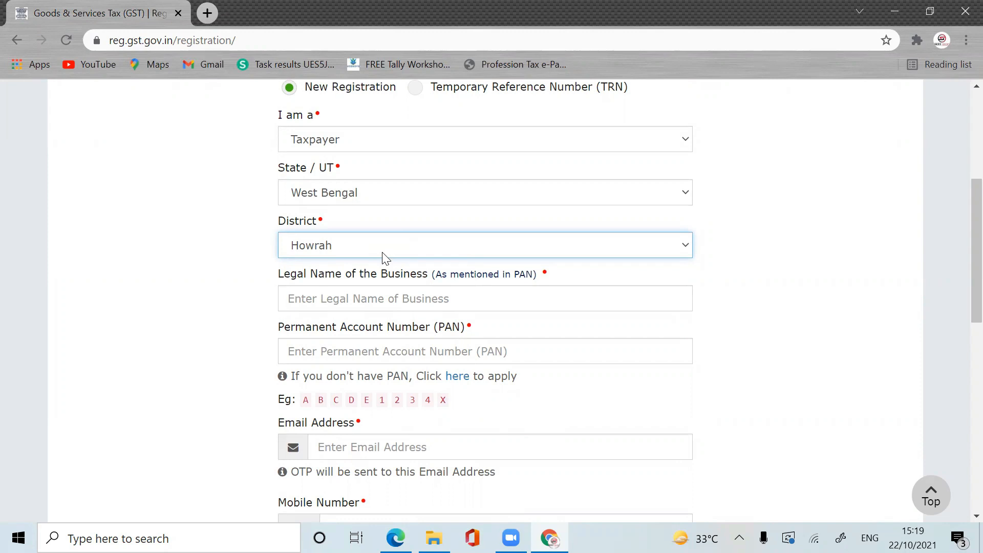
Step: Enter the business's legal name and its PAN
left_click(326, 302)
type("ra")
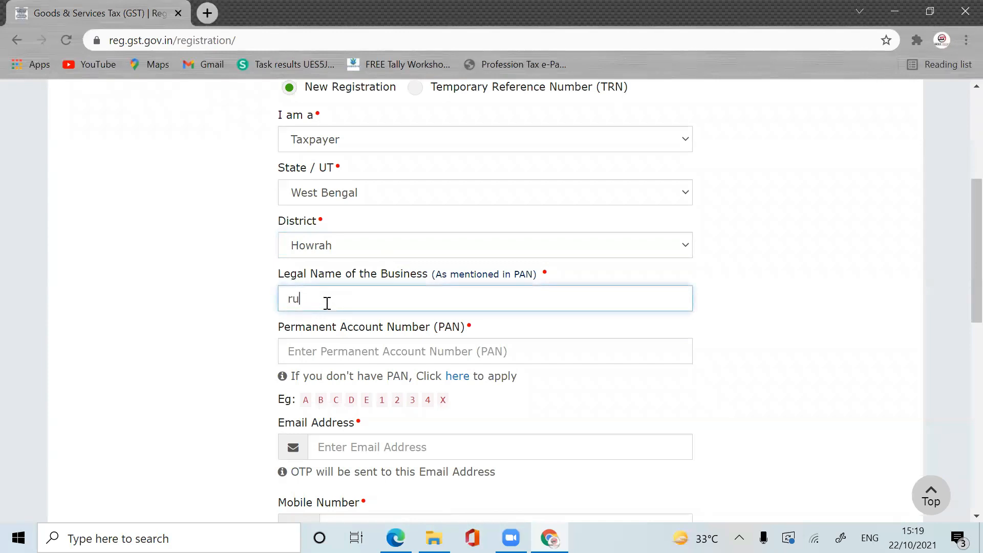
key("BackSpace")
key("BackSpace")
left_click(347, 347)
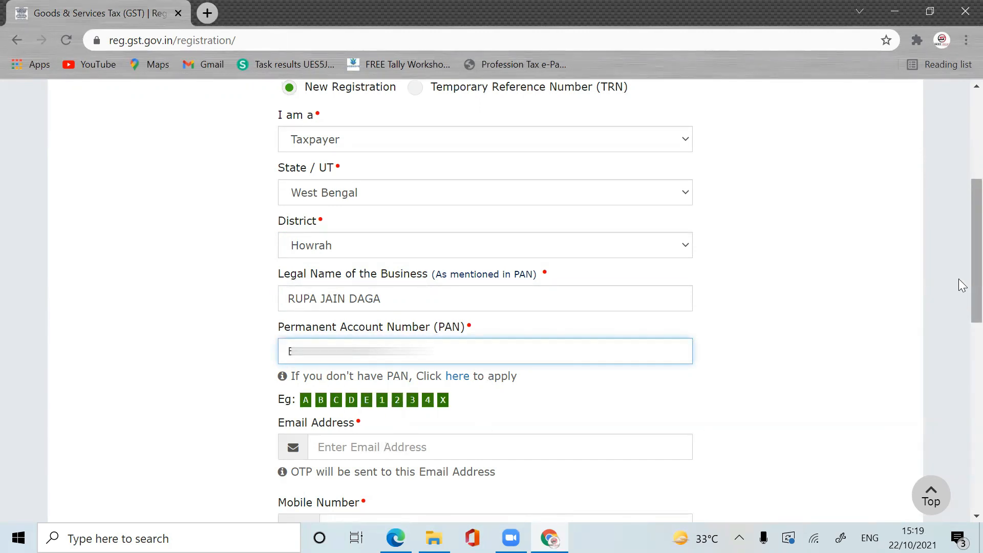
scroll(959, 307, "down", 2)
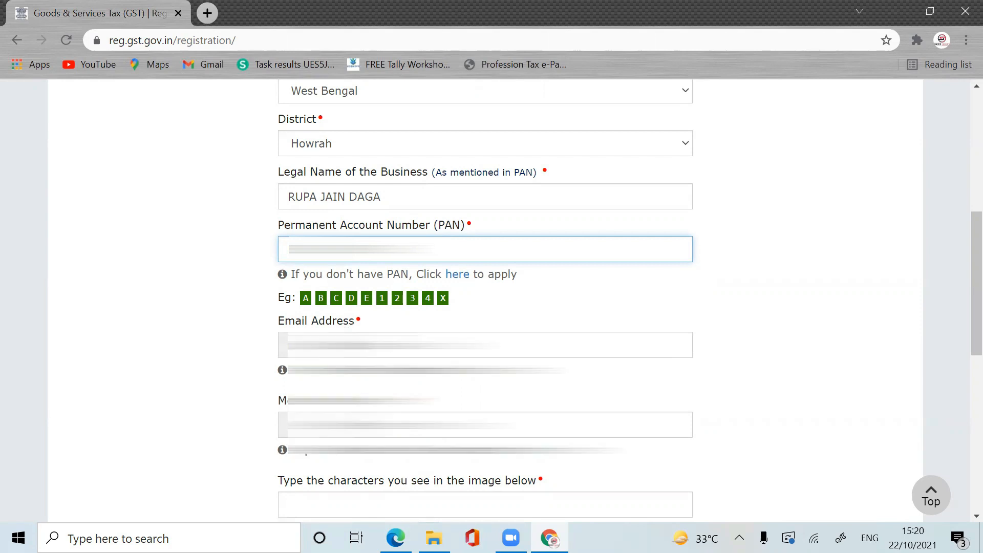
Step: Fill in the e-mail address from the suggestion, the mobile number, and the captcha characters
left_click(374, 345)
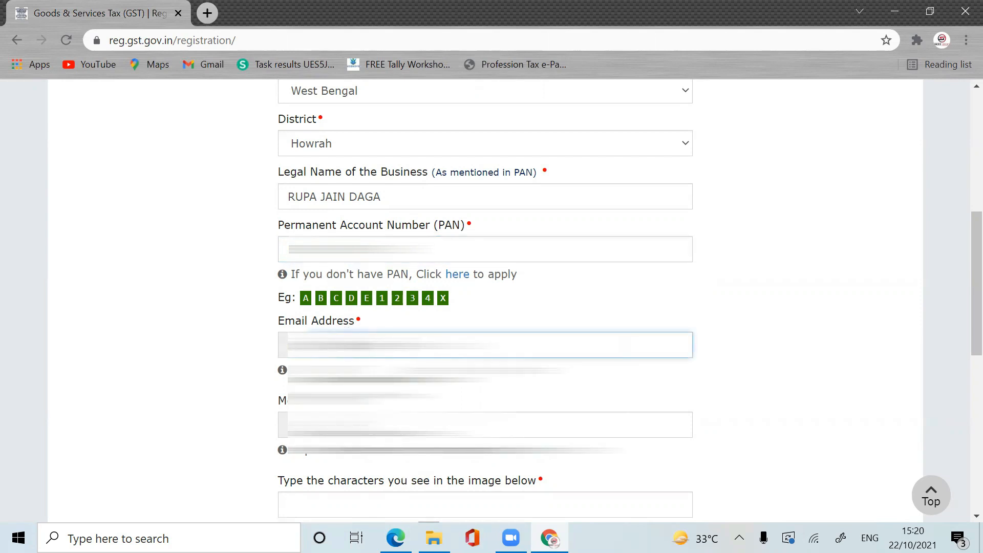
type("r")
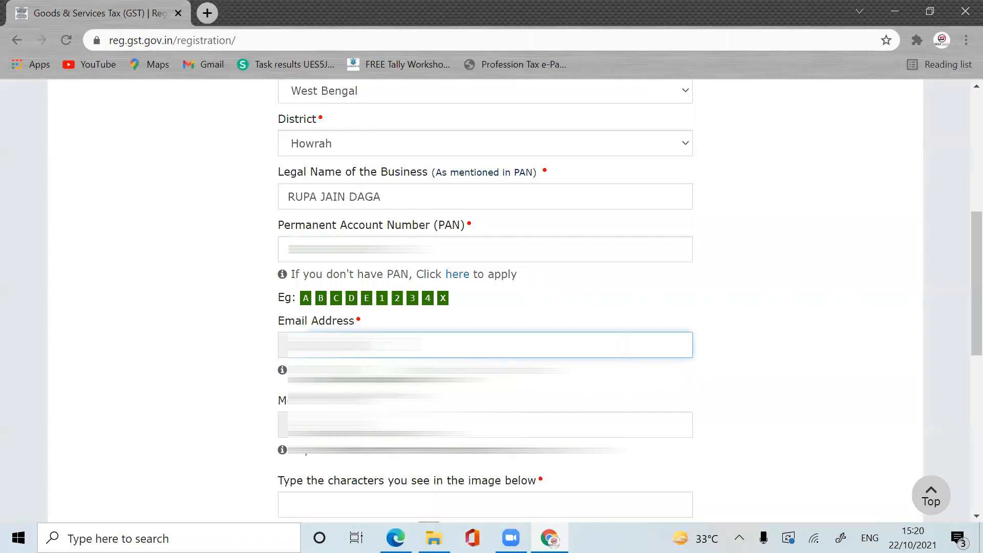
left_click(382, 373)
left_click(393, 456)
left_click(387, 426)
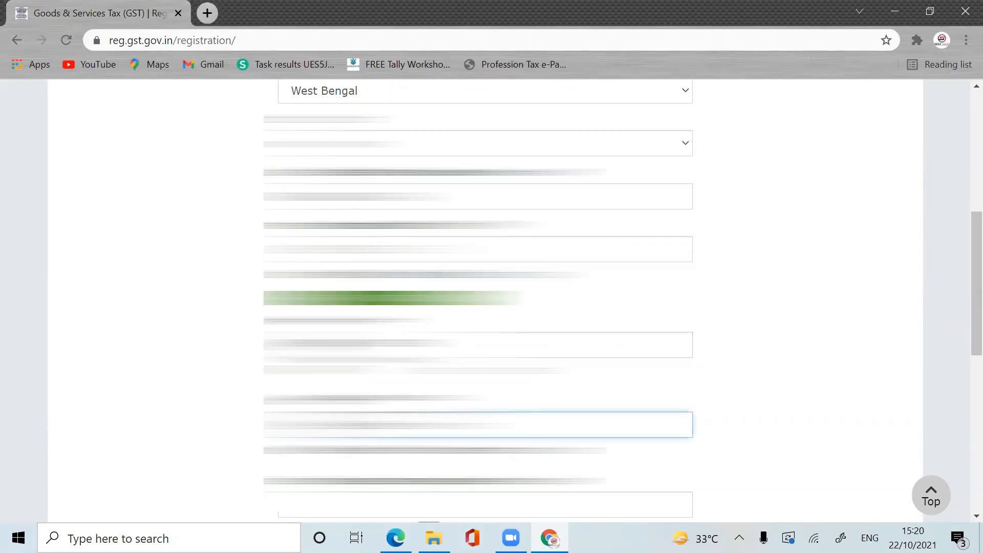
type("9")
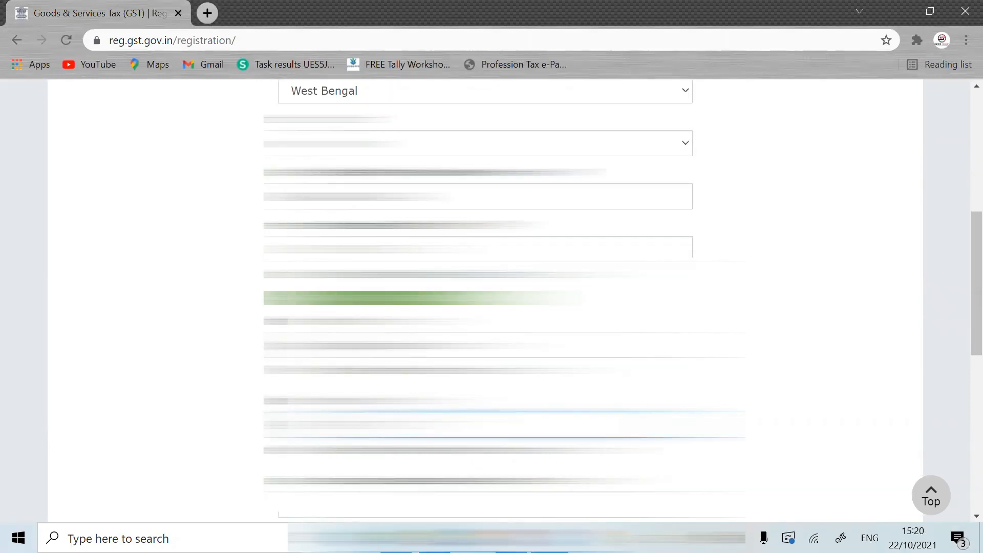
left_click_drag(975, 238, 956, 304)
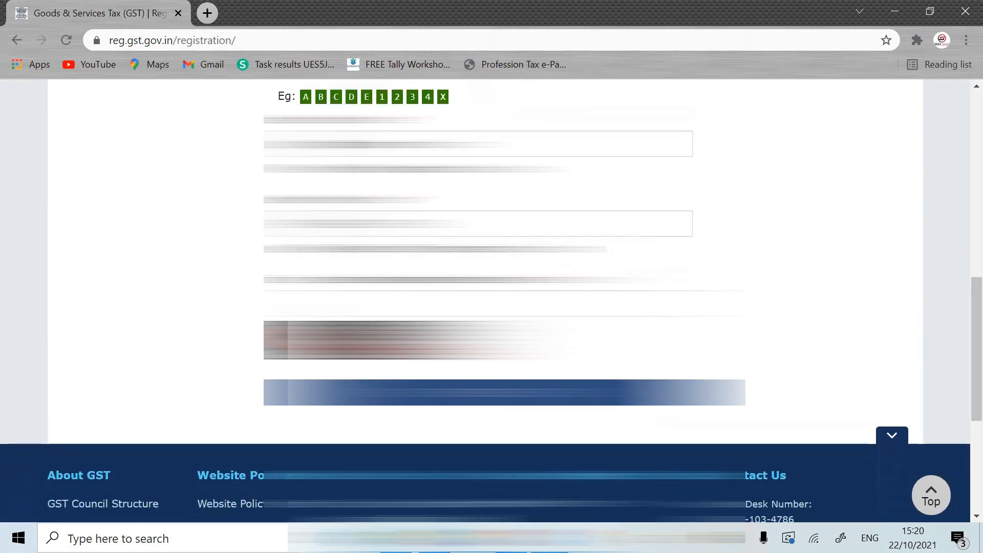
left_click(345, 306)
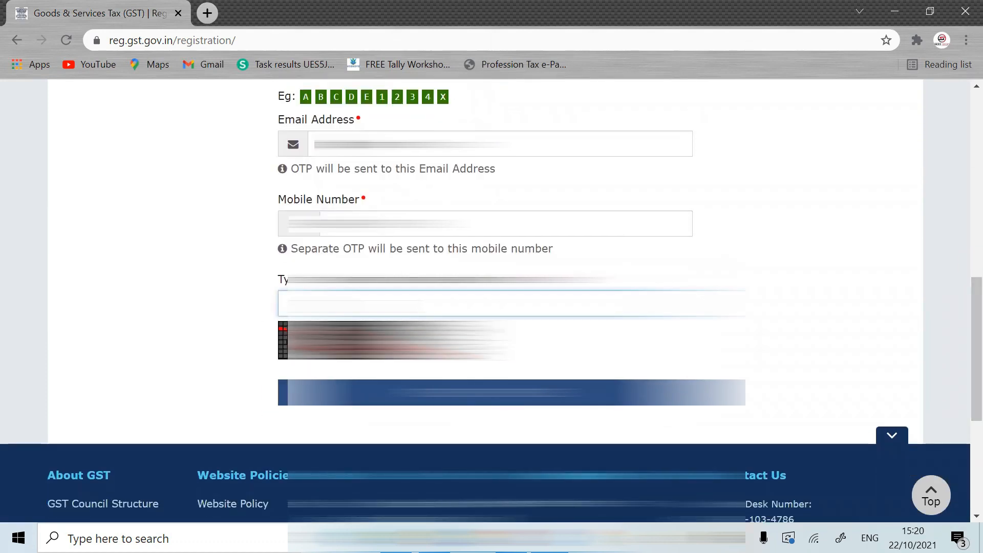
type("415")
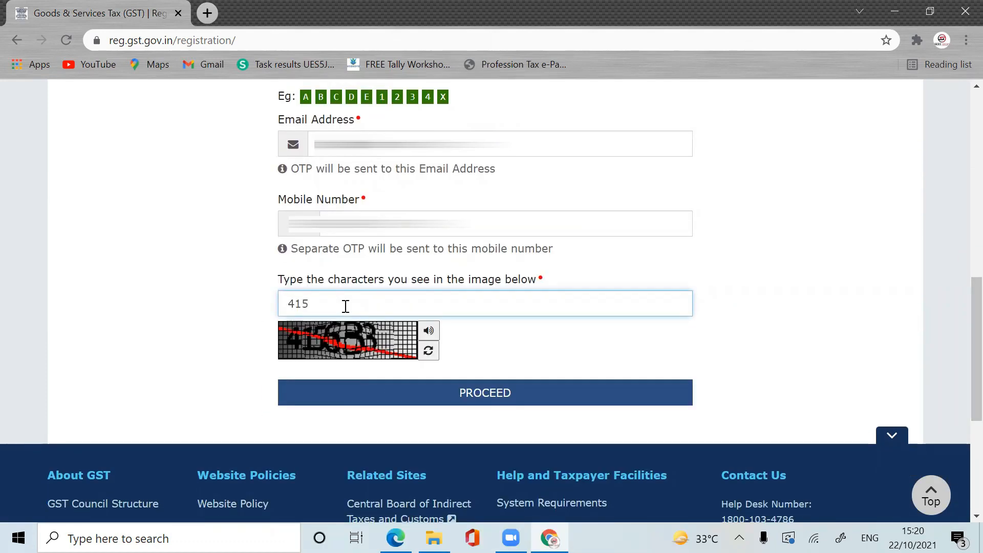
type("633")
Step: Submit the details and proceed past the notice of two existing West Bengal registrations
left_click(532, 395)
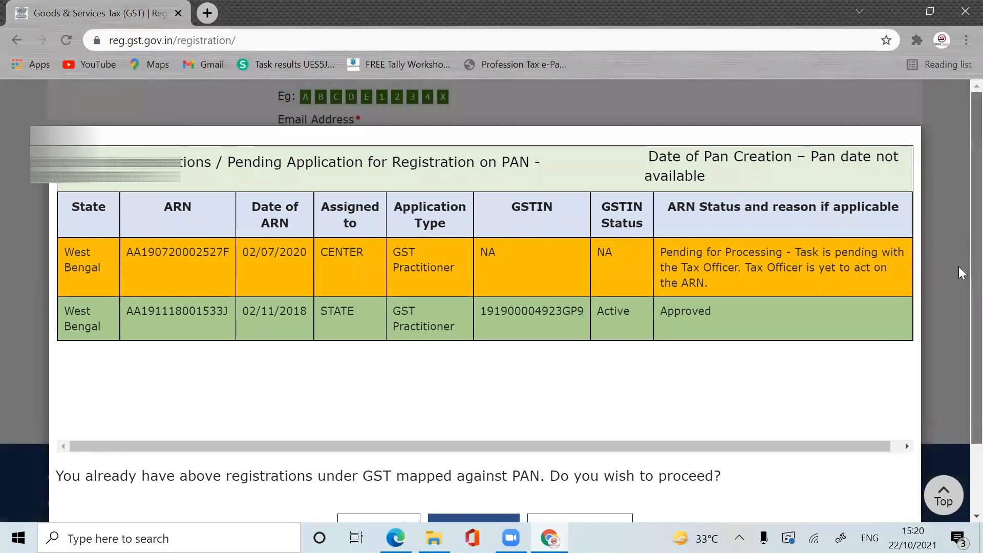
scroll(961, 324, "down", 2)
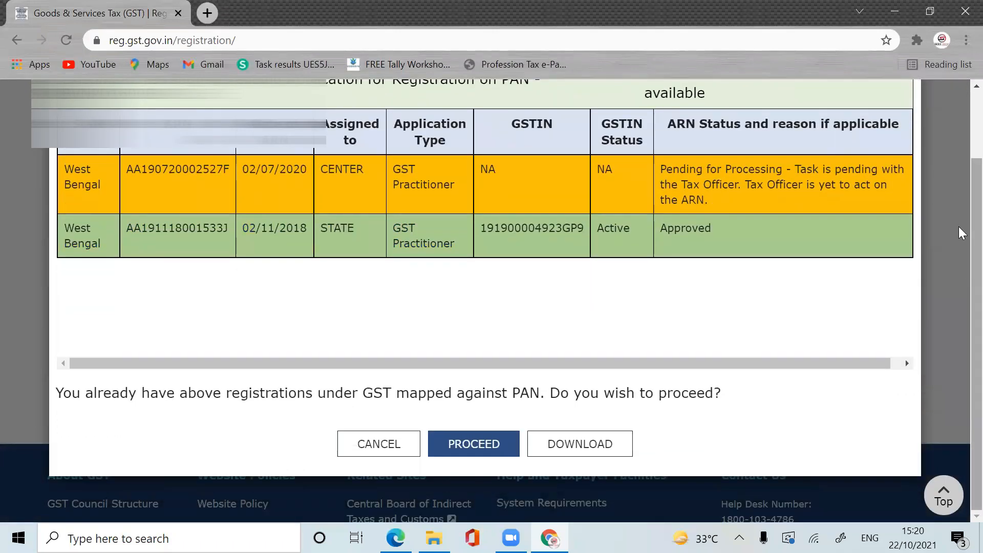
scroll(963, 233, "up", 1)
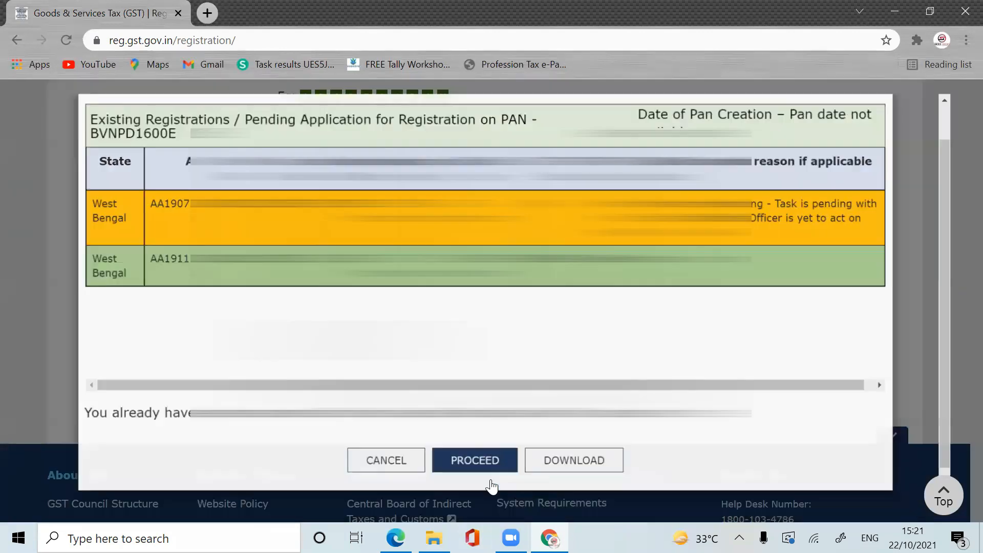
left_click(491, 481)
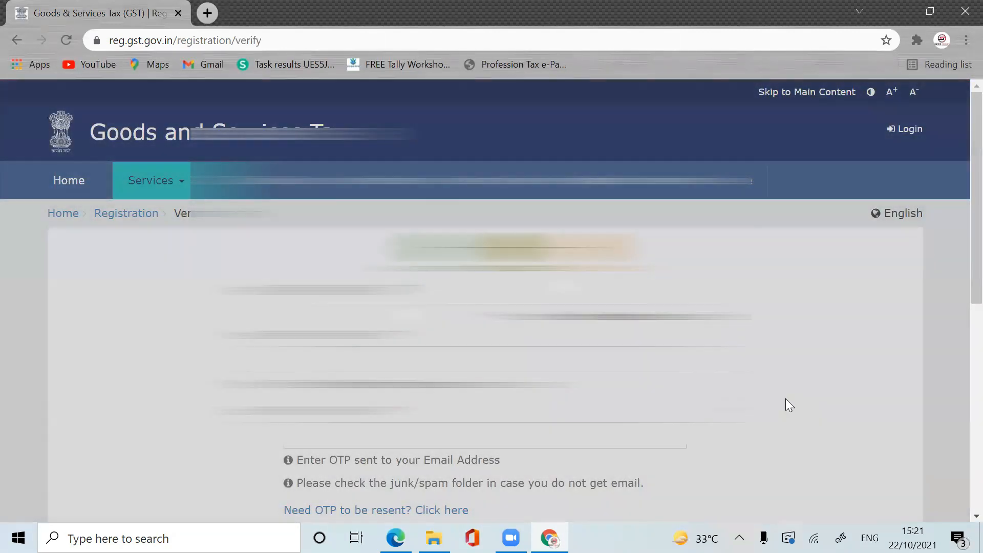
Step: Verify the mobile and e-mail OTPs, copy the issued TRN, and continue to TRN login
scroll(958, 256, "down", 2)
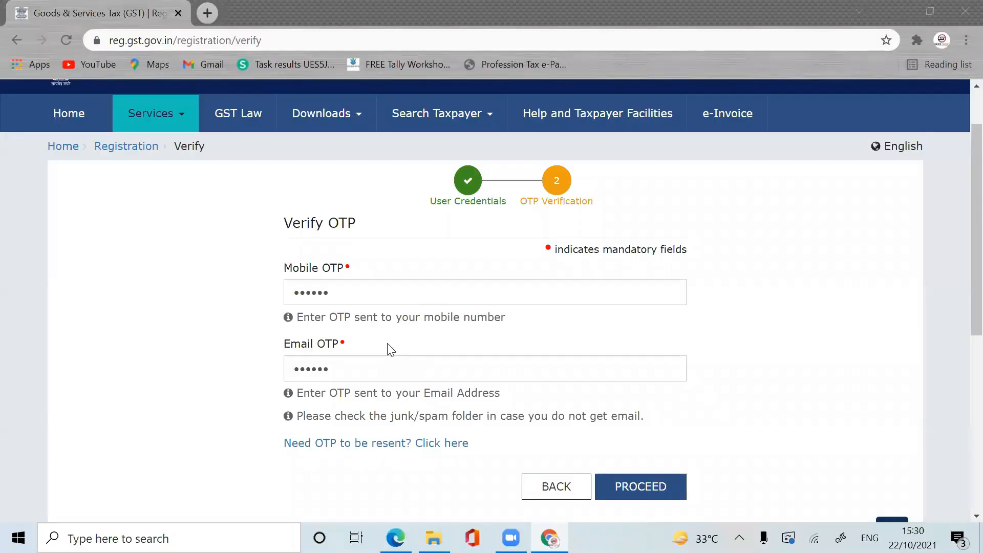
left_click(653, 492)
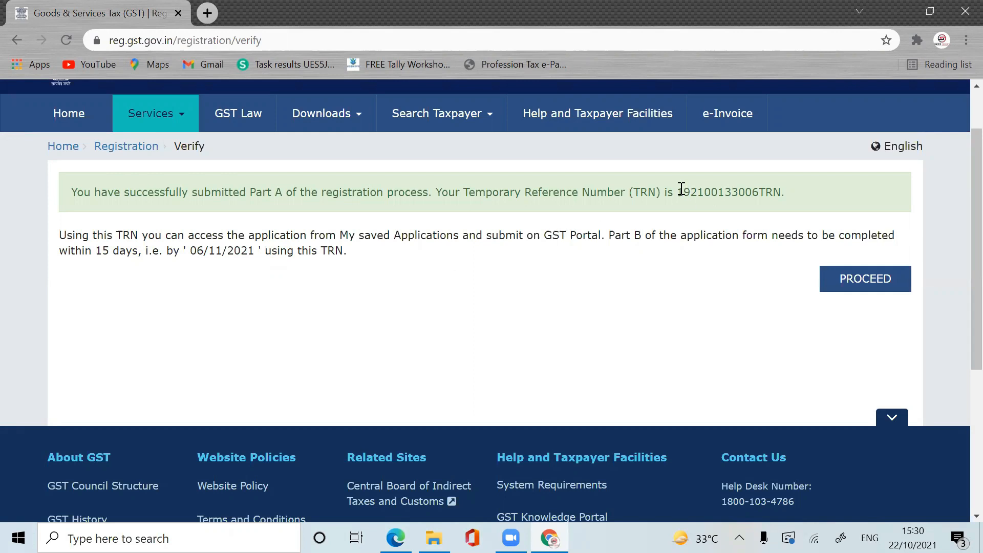
left_click_drag(680, 191, 780, 196)
key("ctrl+c")
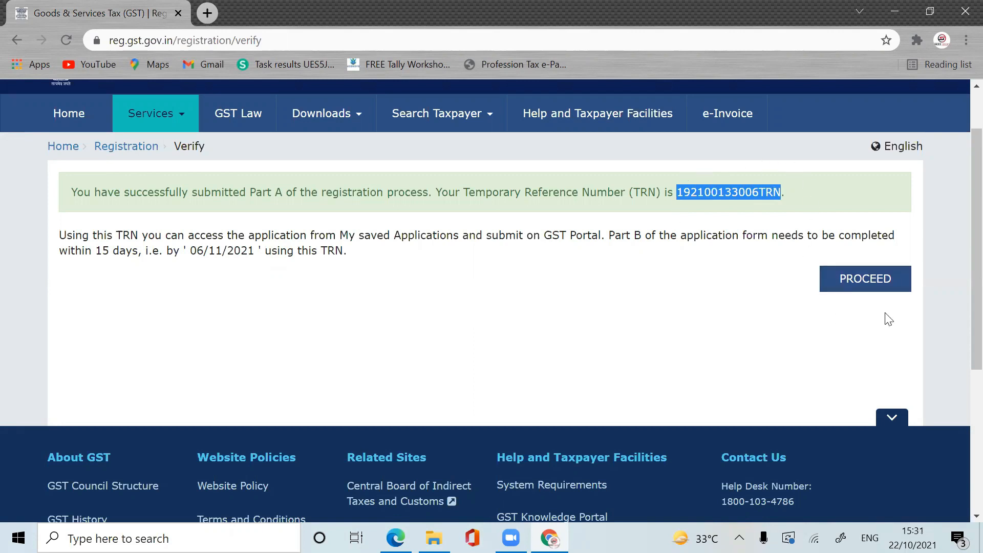
left_click(890, 290)
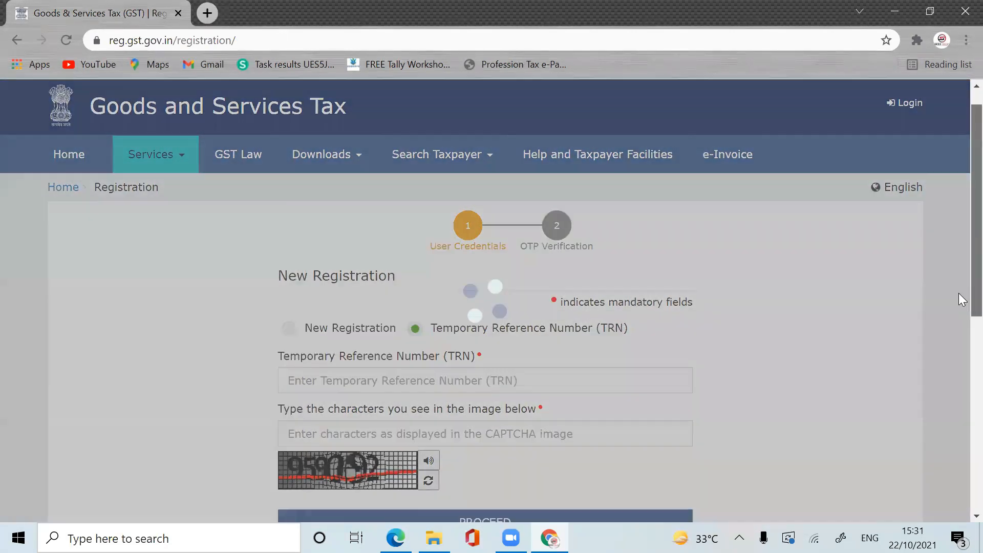
Step: Log in with the pasted TRN, captcha and OTP, then open the saved draft application
left_click_drag(958, 293, 959, 310)
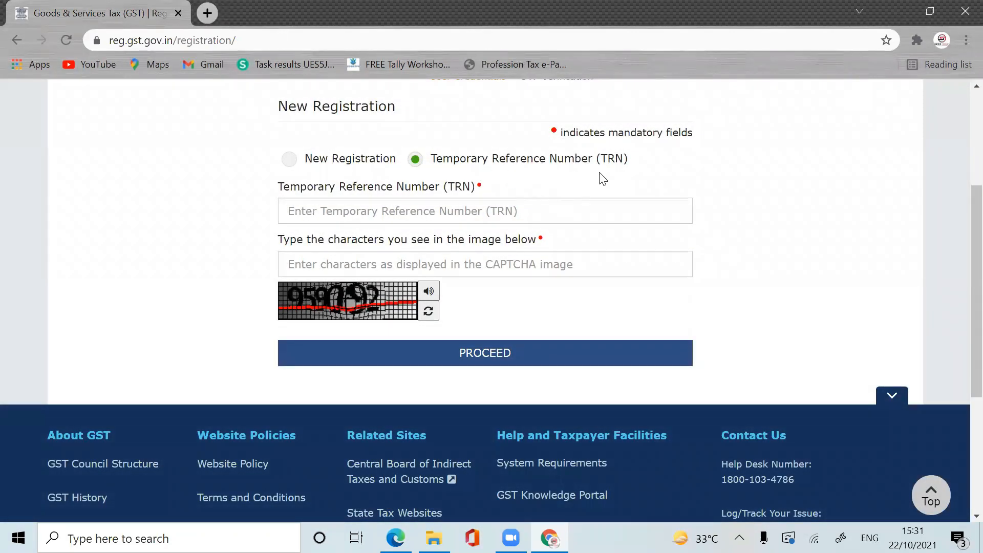
left_click(379, 215)
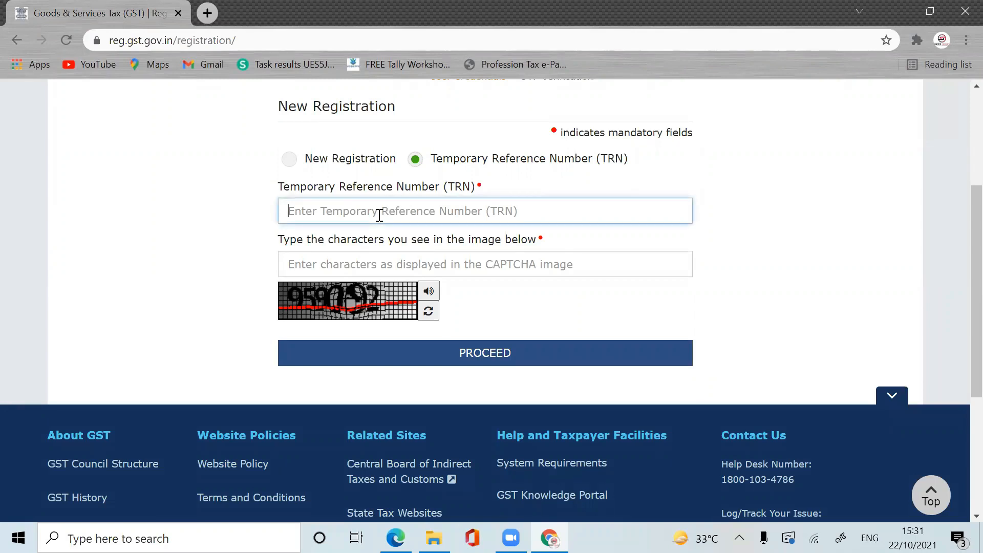
key("ctrl+v")
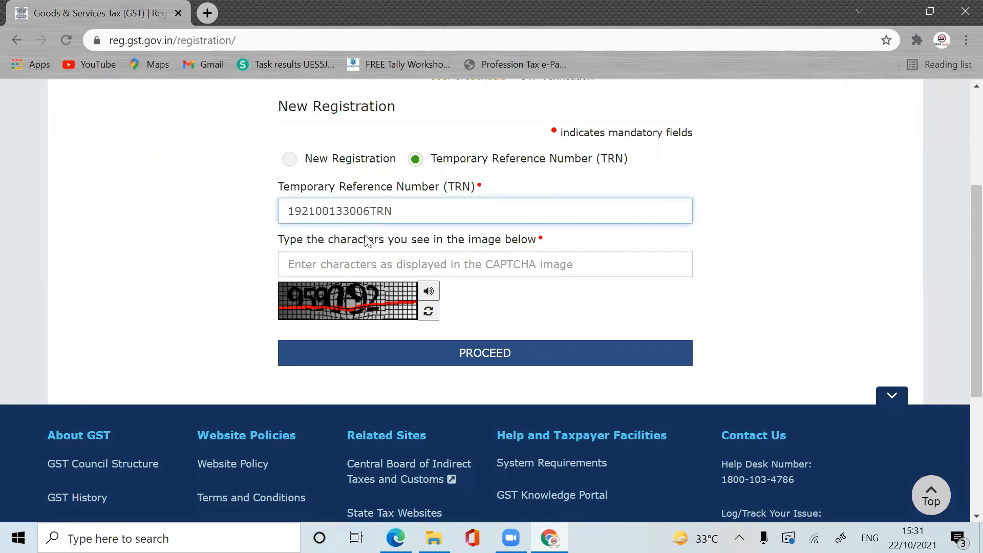
left_click(350, 263)
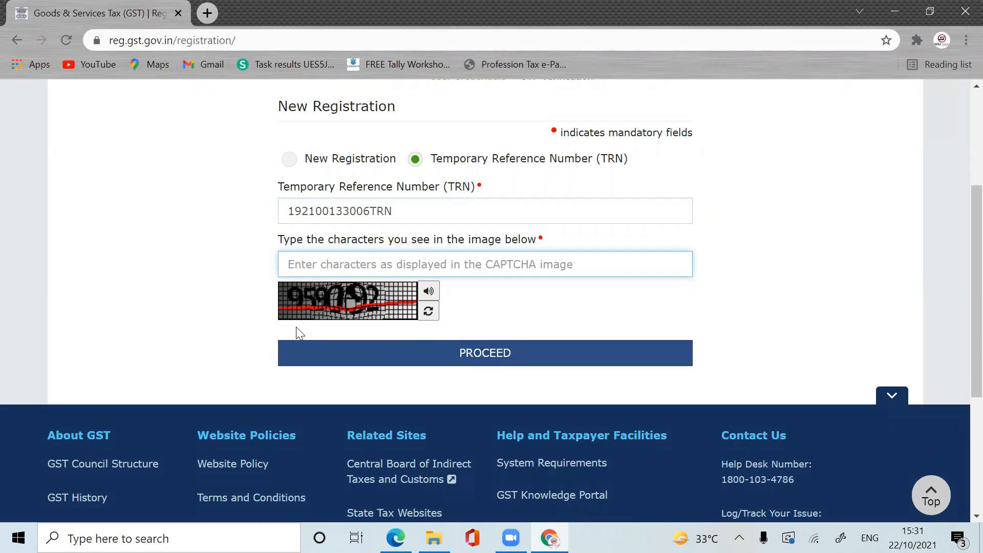
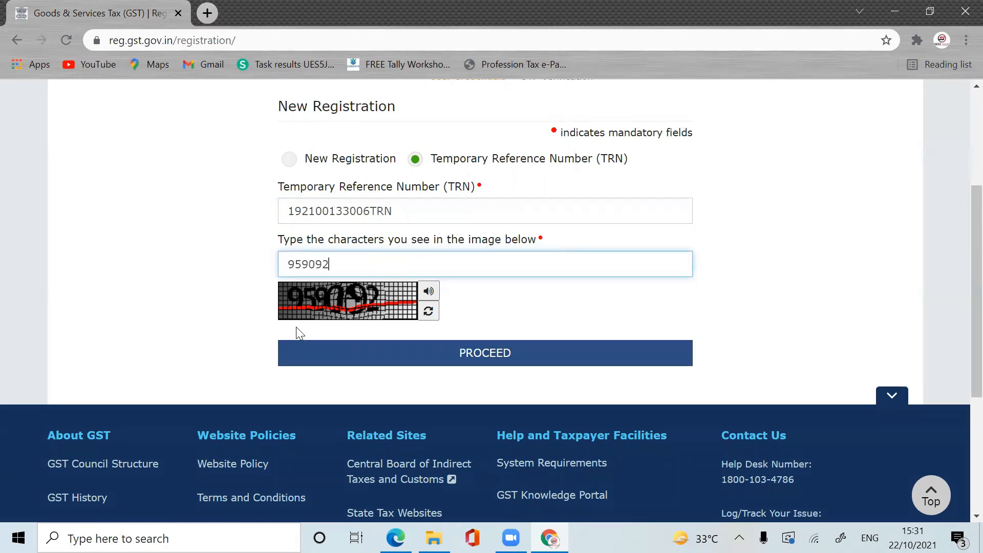
left_click(469, 356)
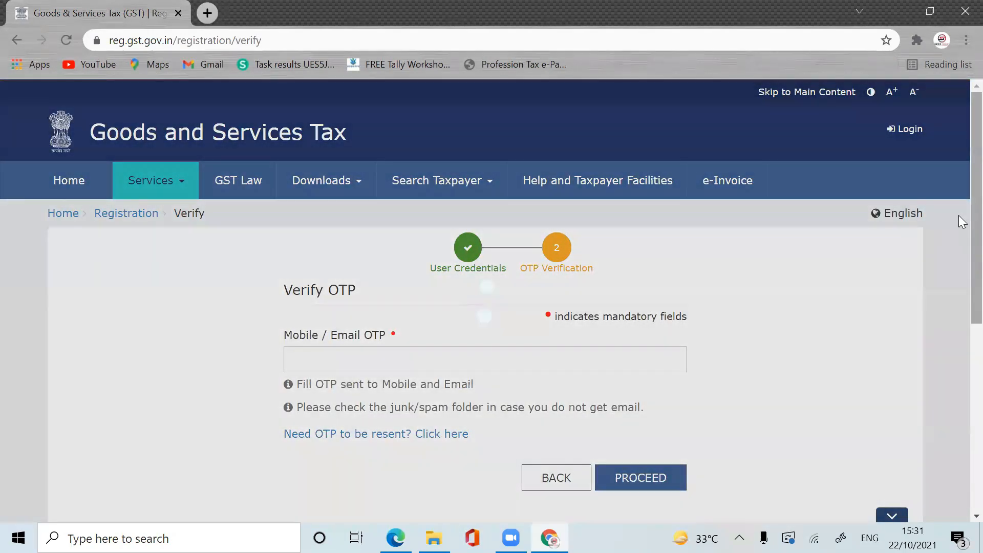
scroll(960, 222, "down", 2)
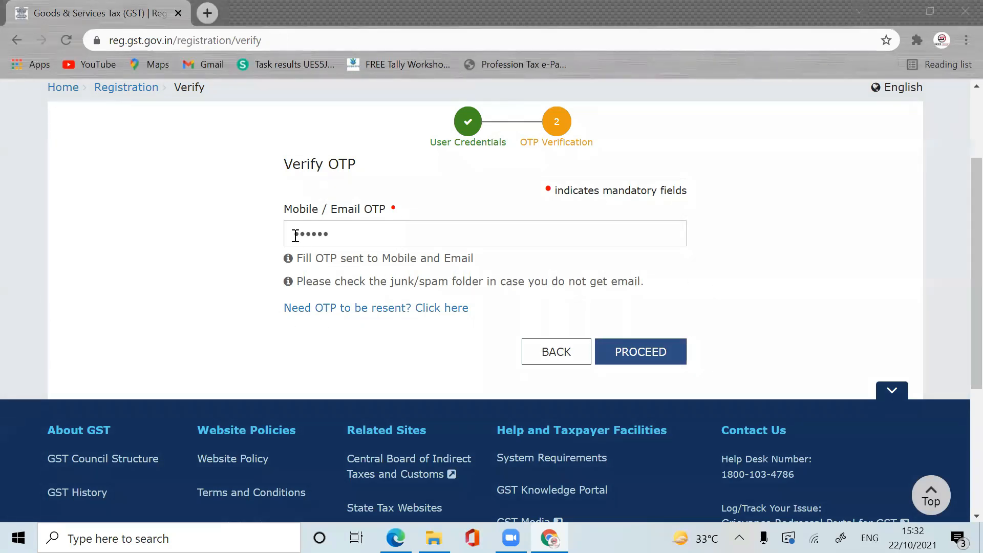
left_click(664, 352)
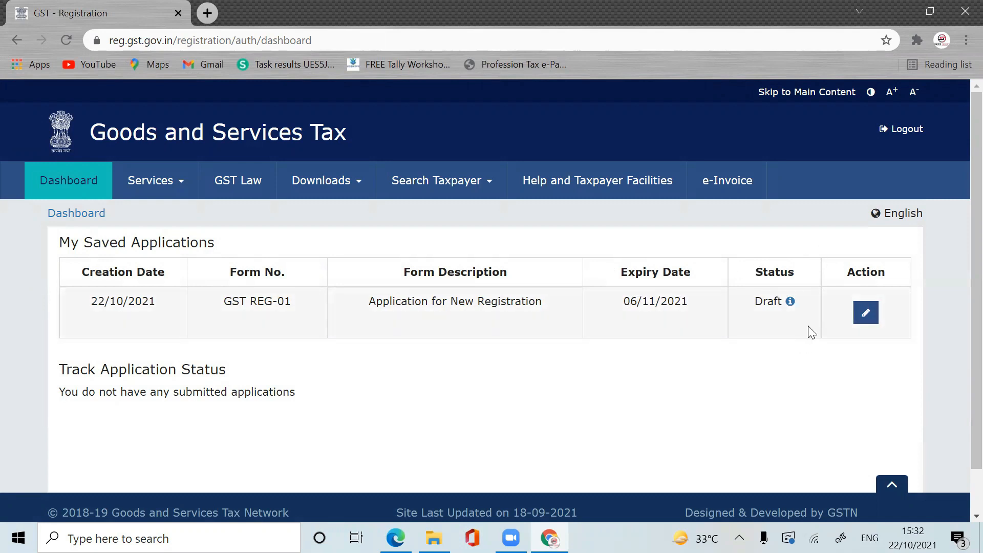
left_click(866, 313)
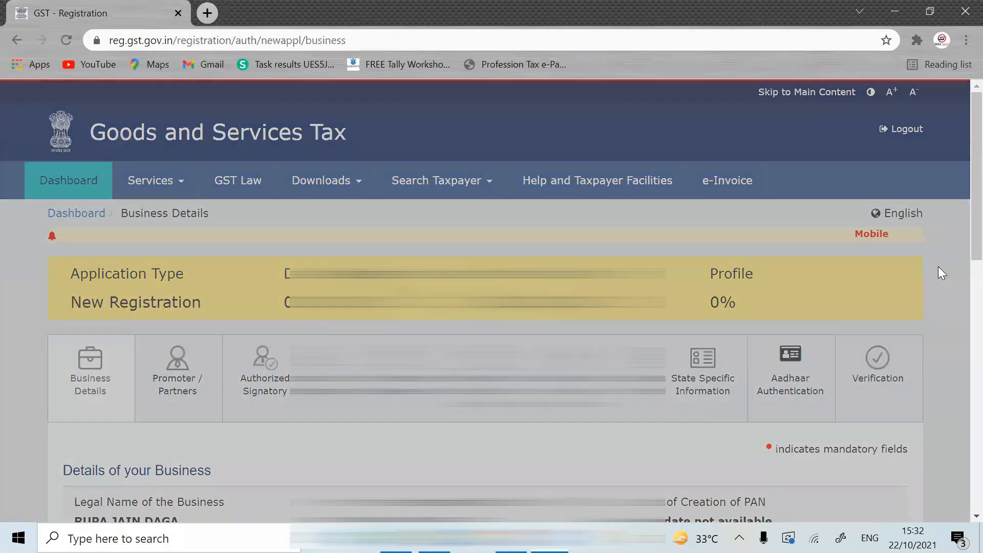
Step: Scroll through the draft's Business Details tab, showing West Bengal as the state
scroll(959, 271, "down", 2)
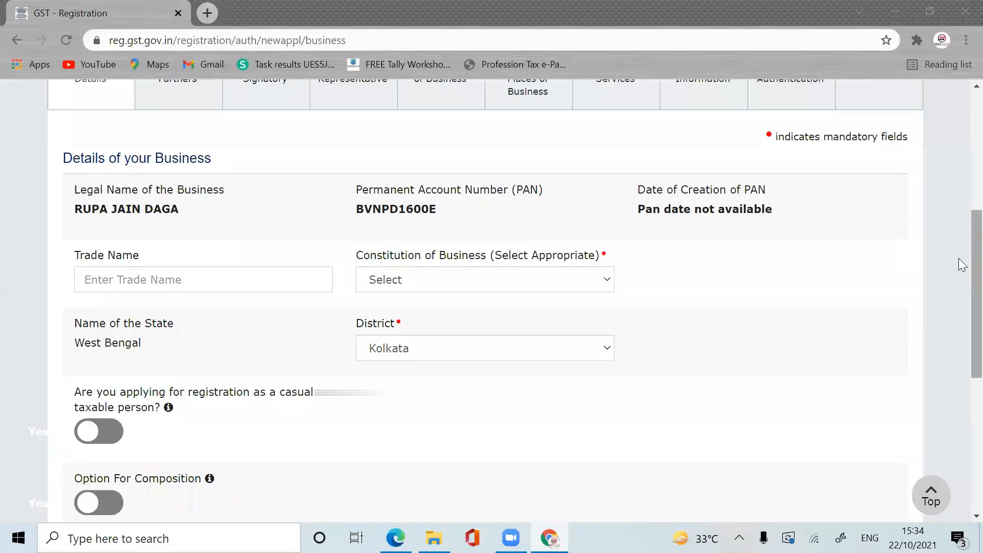
scroll(958, 258, "up", 3)
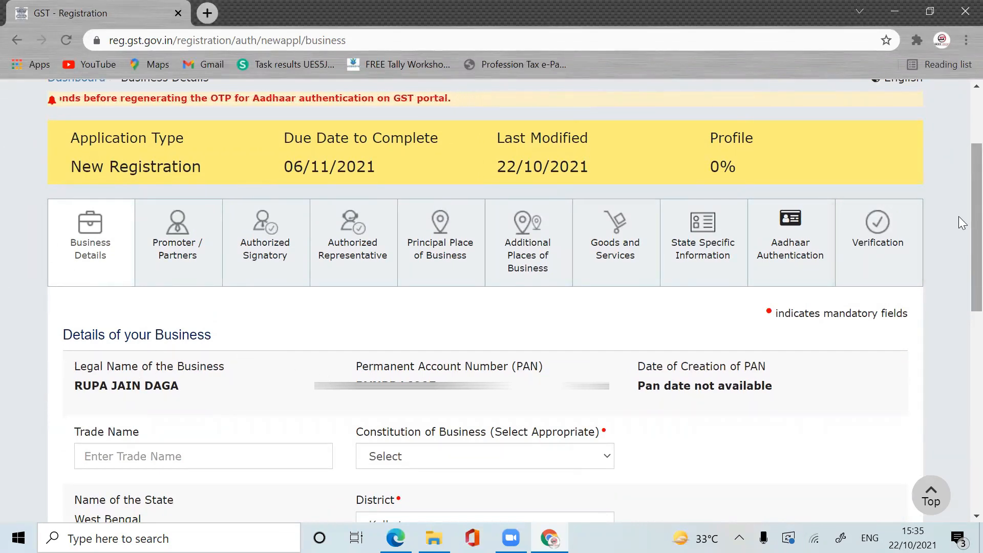
Step: Enter the business's trade name on the Business Details tab
scroll(962, 271, "down", 2)
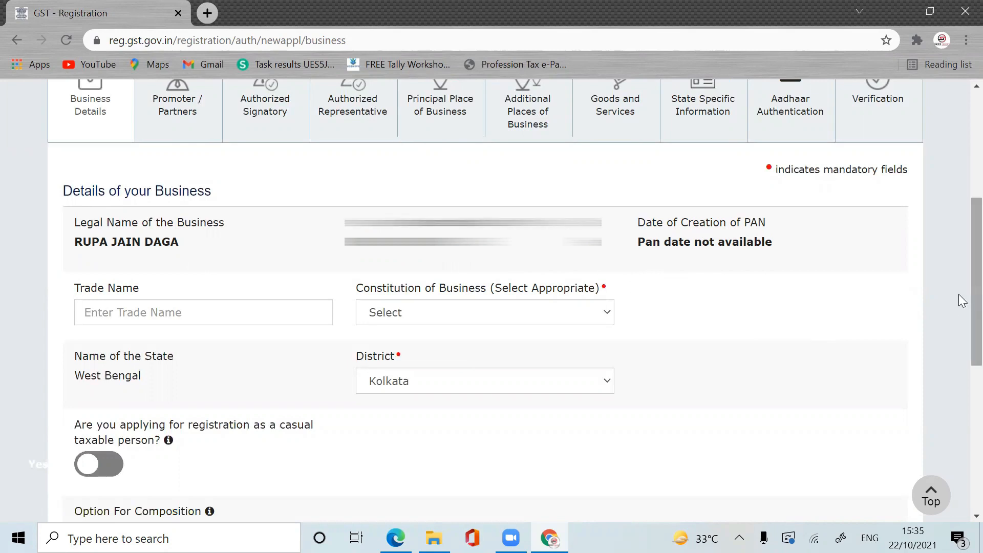
scroll(959, 318, "down", 2)
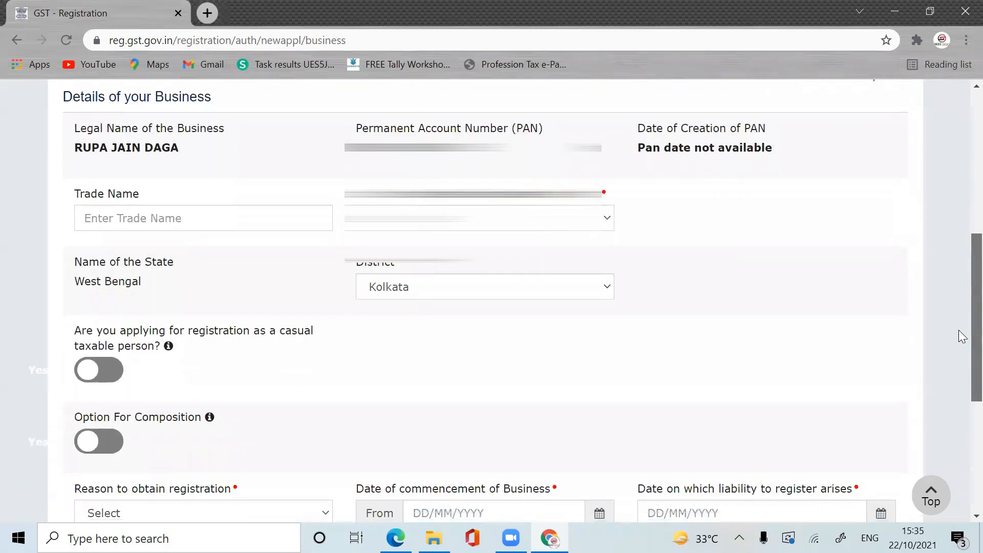
left_click(125, 220)
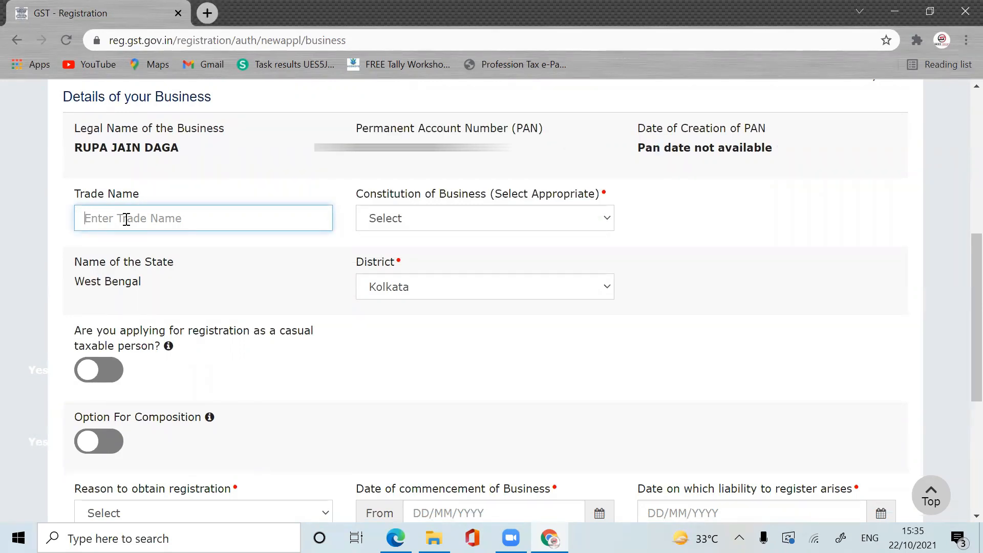
type("RUP")
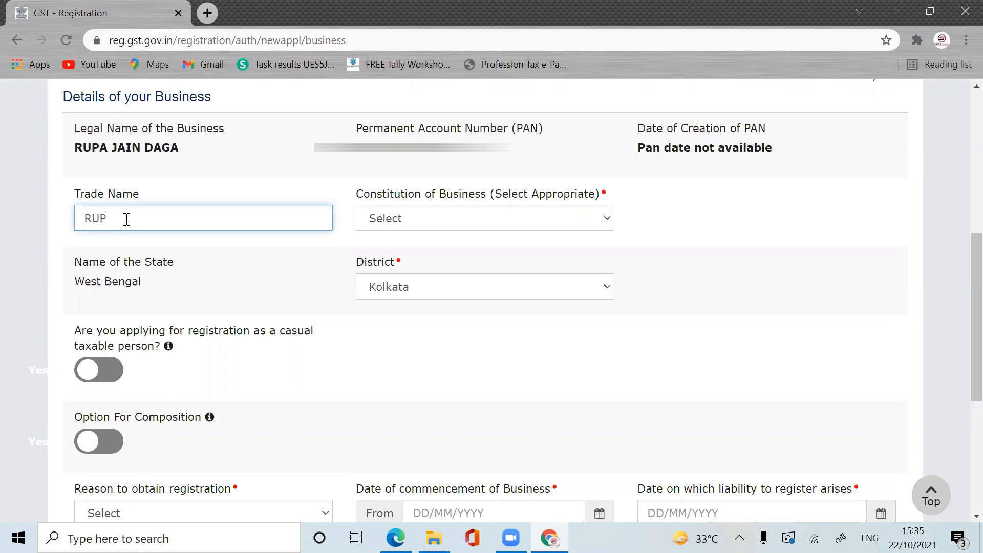
type("A TRADER")
left_click(739, 206)
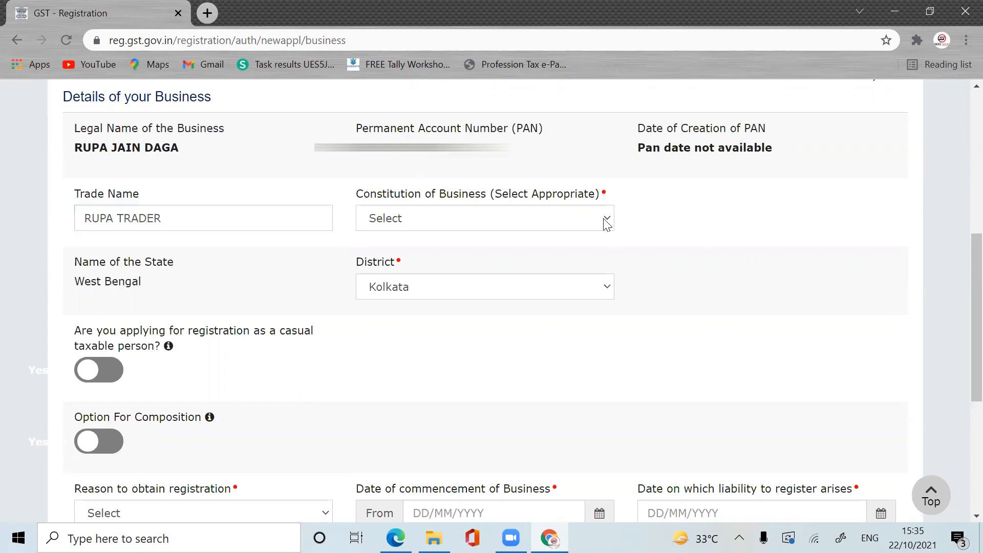
Step: Set Constitution of Business to Proprietorship and District to Howrah
left_click(532, 221)
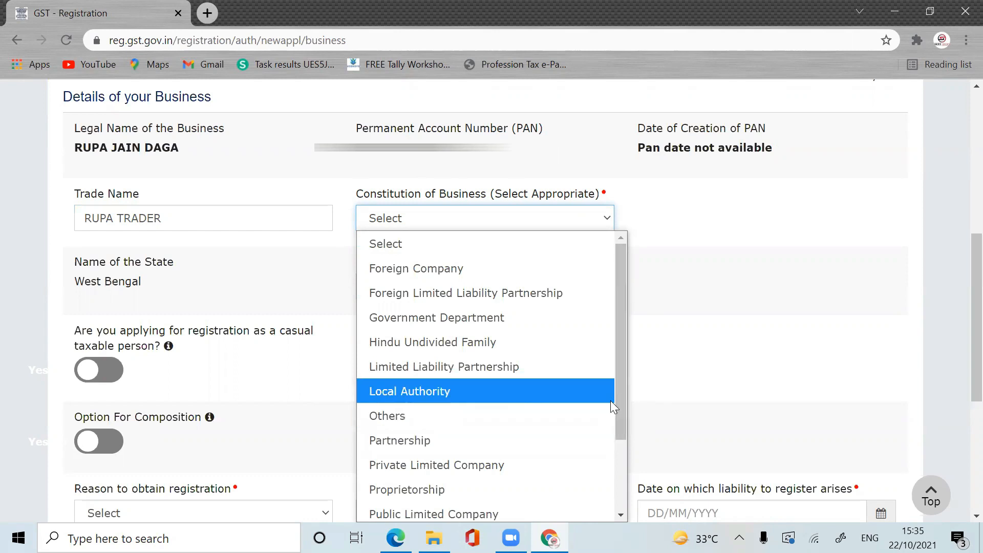
left_click_drag(623, 400, 623, 456)
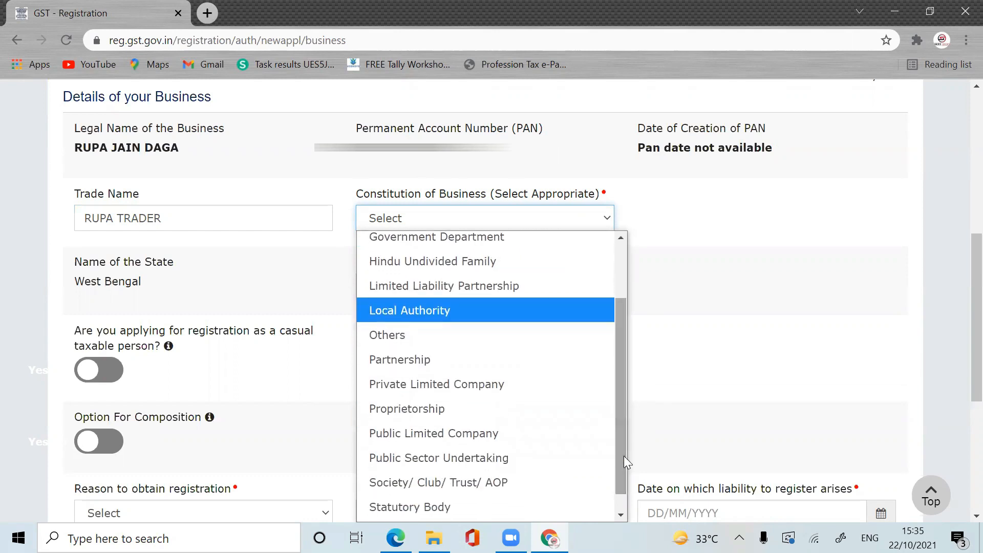
left_click(495, 408)
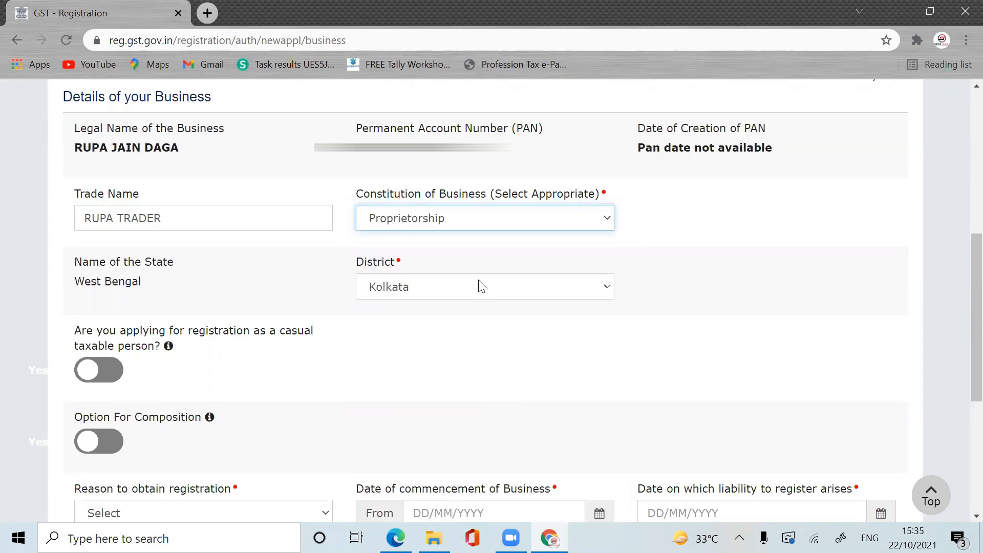
left_click(470, 291)
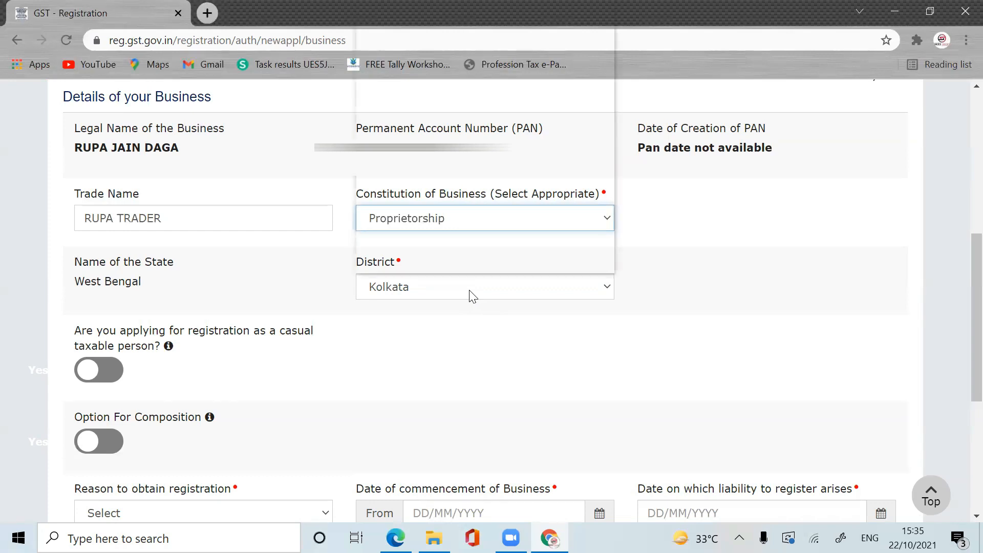
left_click(484, 189)
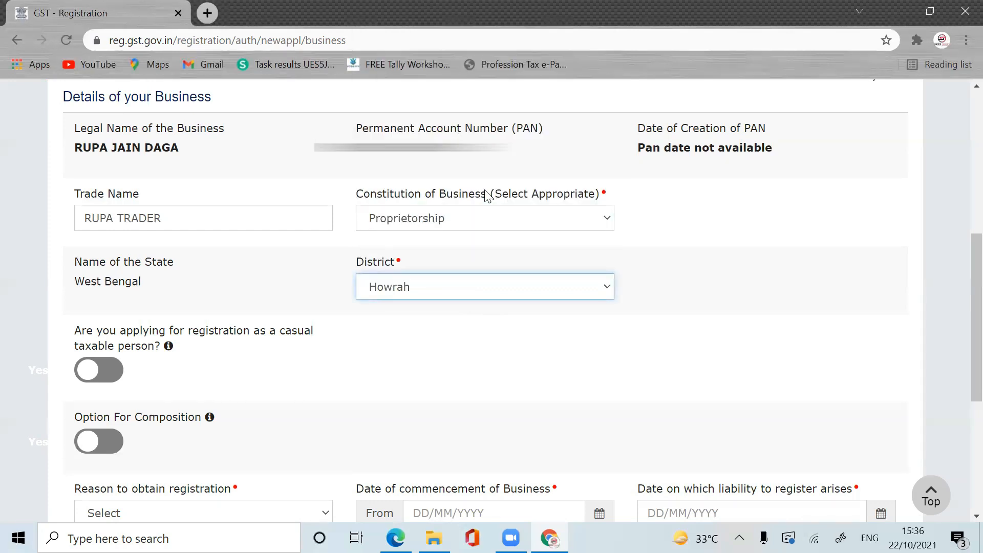
scroll(961, 368, "down", 3)
scroll(962, 368, "up", 2)
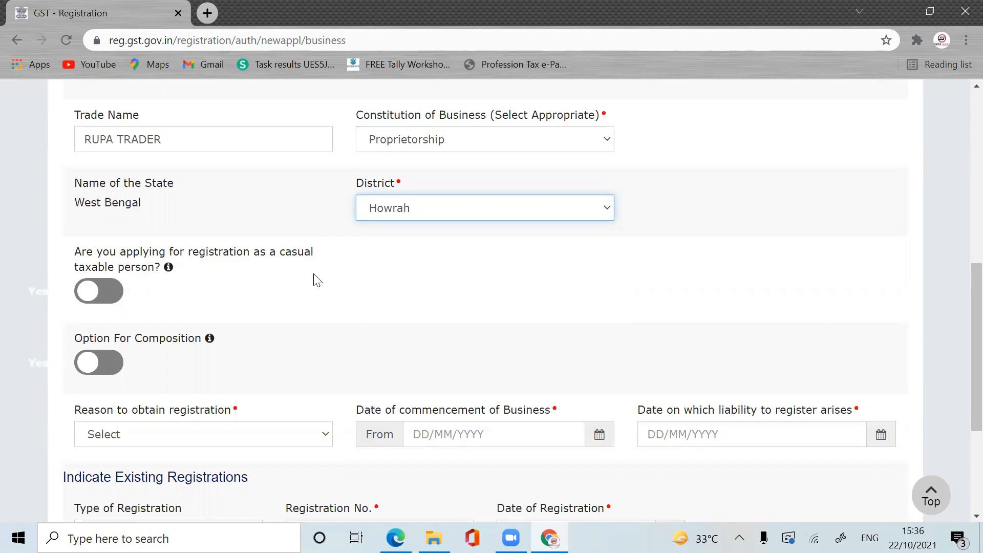
left_click(111, 296)
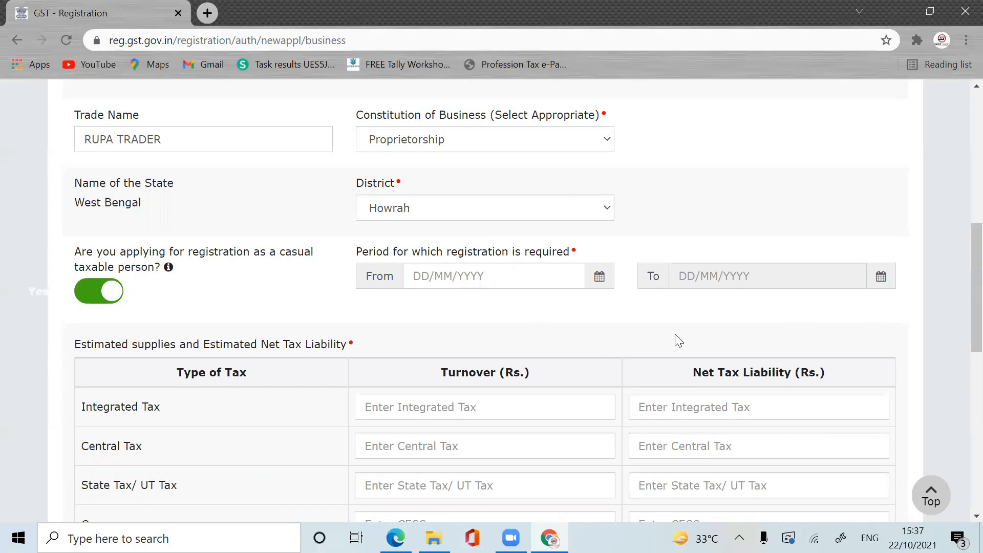
scroll(962, 280, "down", 3)
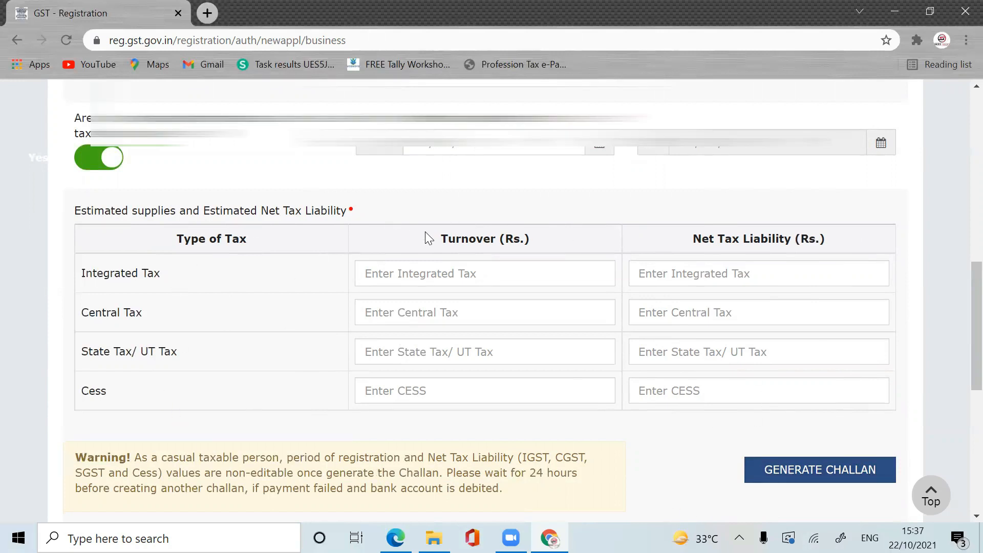
scroll(961, 299, "up", 4)
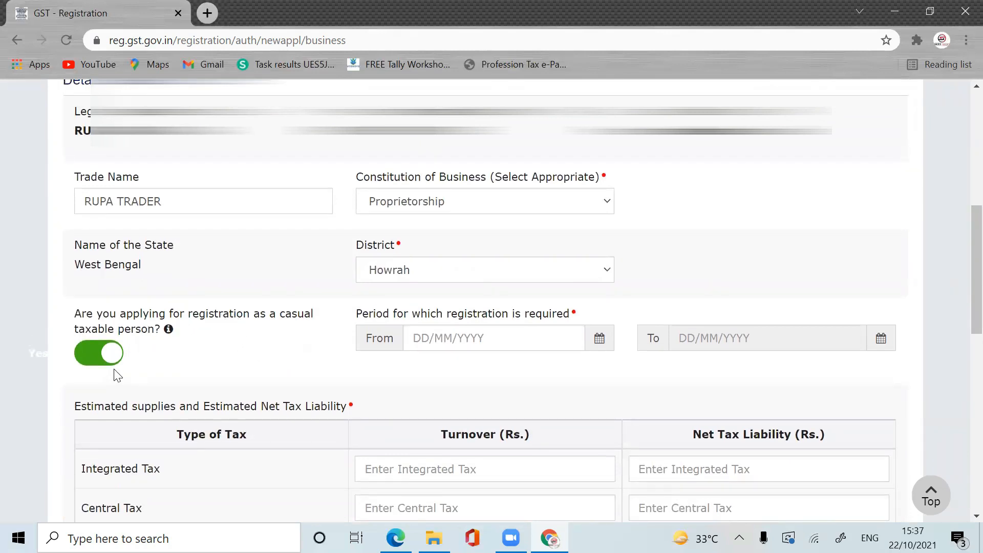
left_click(88, 359)
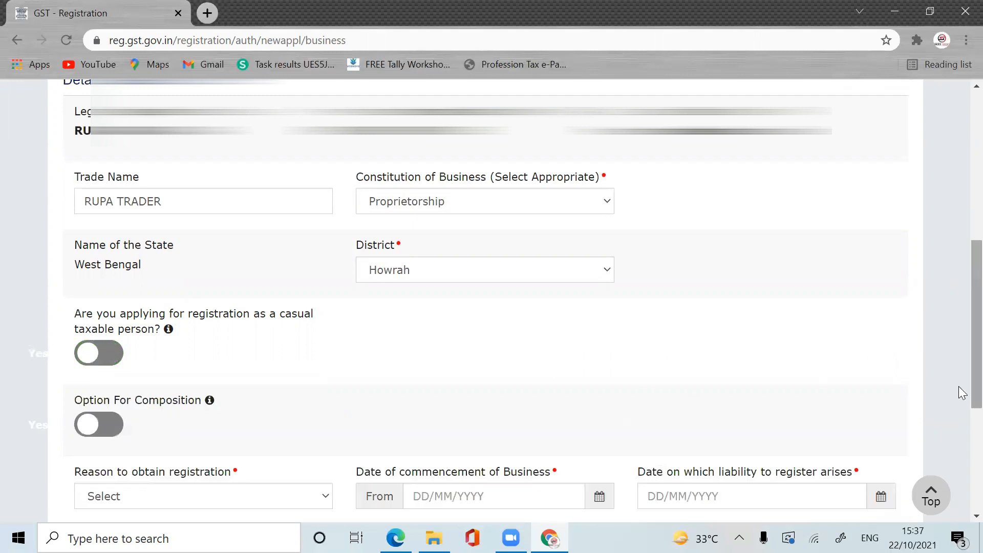
scroll(961, 410, "down", 4)
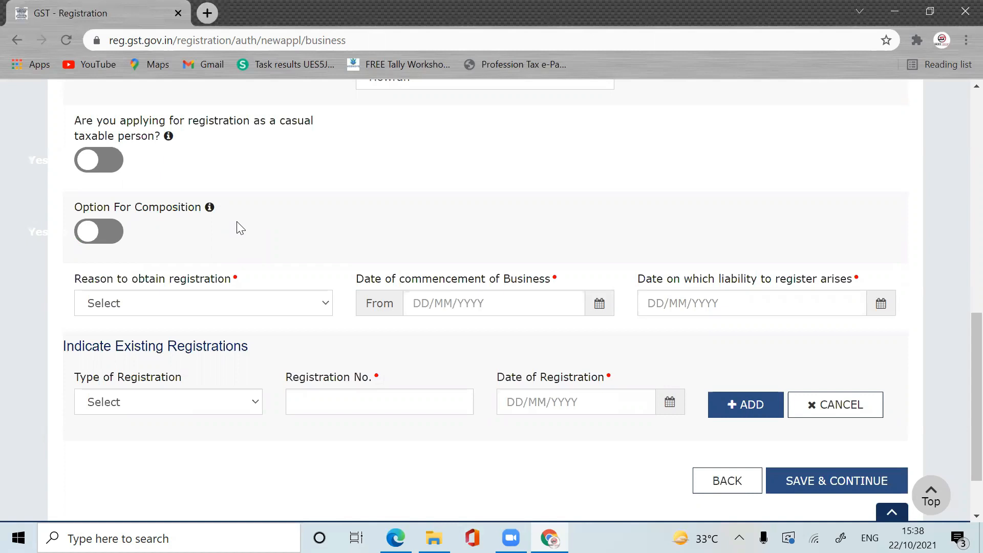
left_click(112, 235)
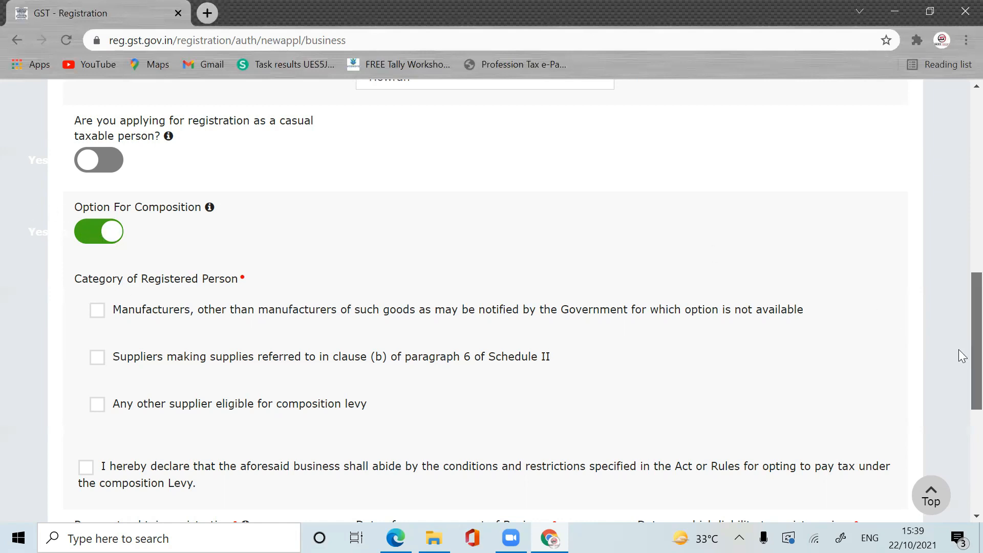
scroll(961, 374, "down", 2)
scroll(960, 402, "down", 1)
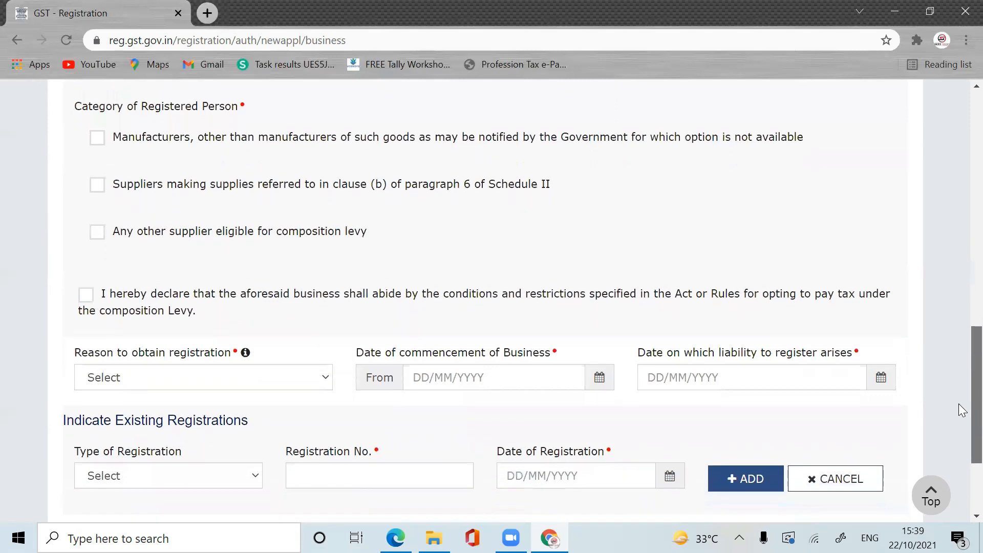
scroll(959, 369, "up", 4)
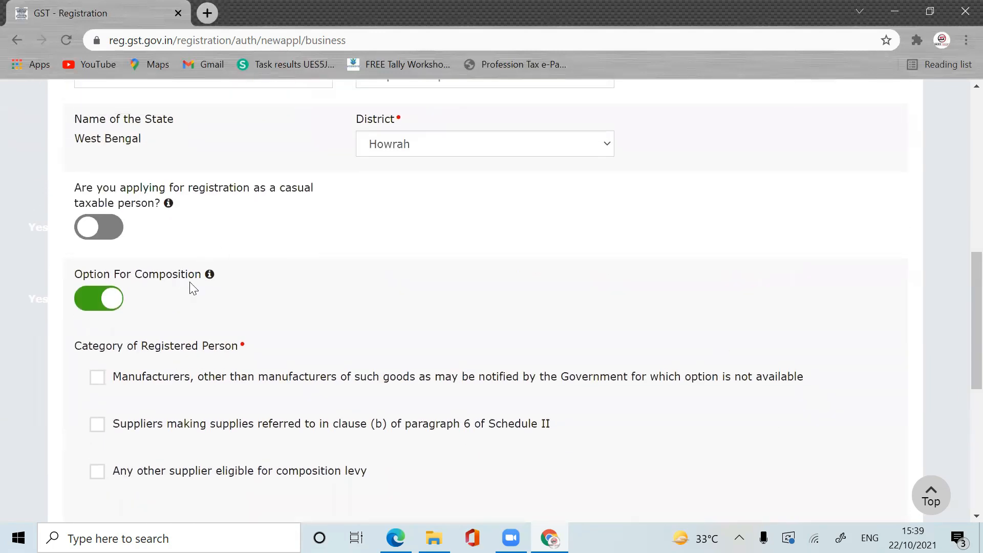
left_click(88, 300)
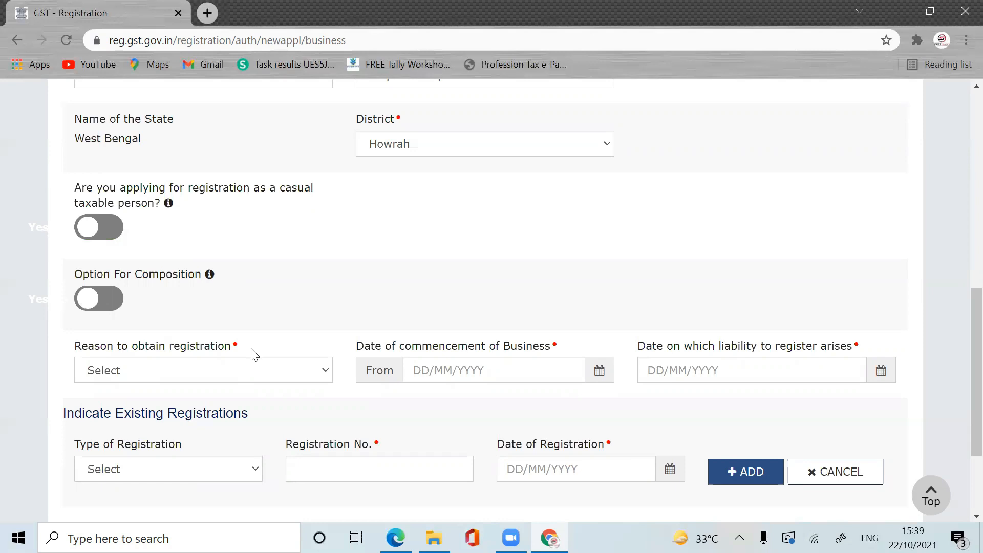
Step: Pick 'Crossing the Threshold' from the Reason to obtain registration dropdown list
left_click(299, 373)
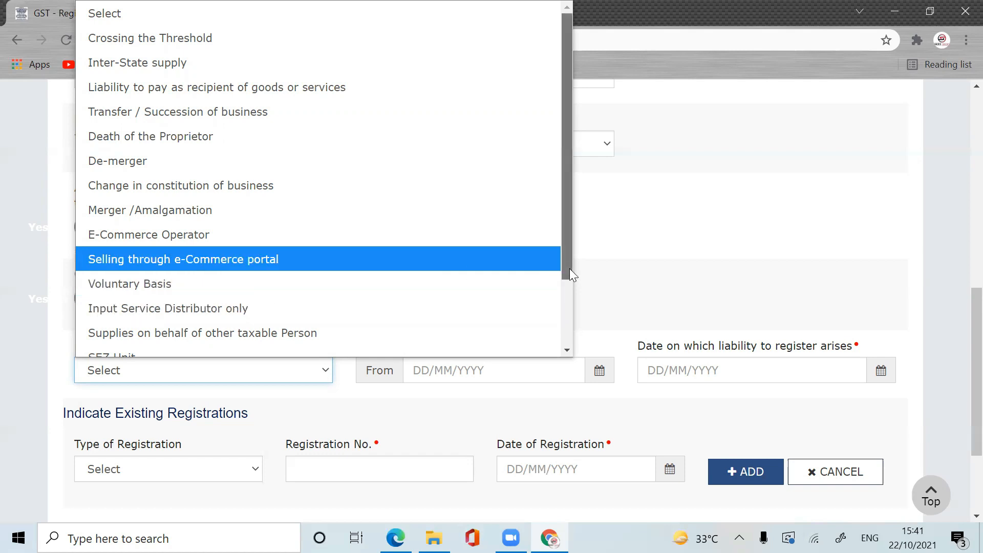
left_click_drag(569, 268, 563, 332)
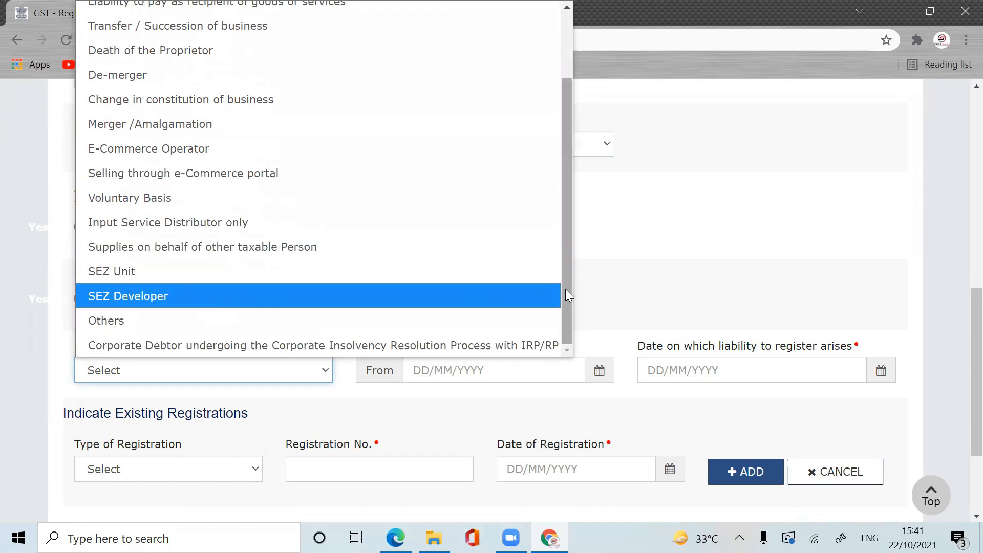
left_click_drag(565, 289, 577, 237)
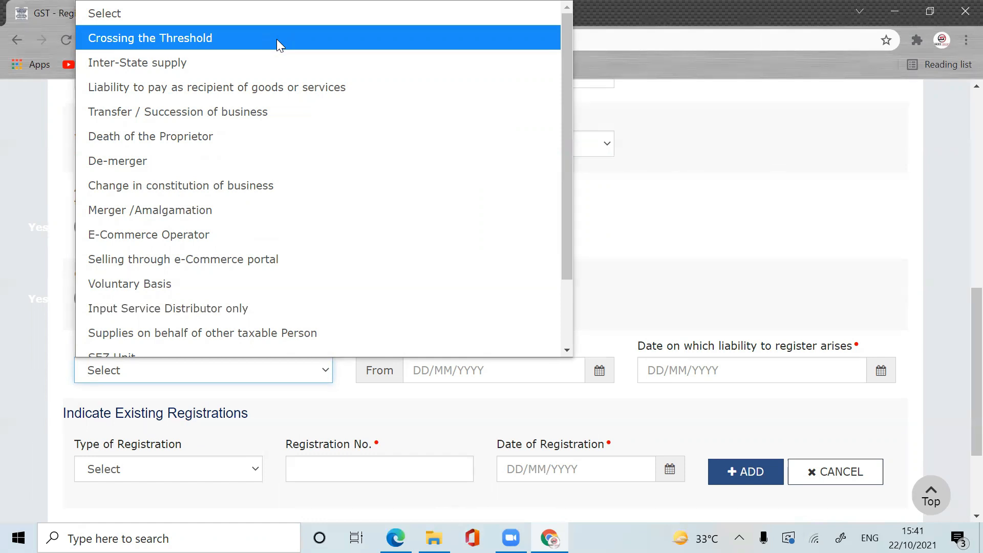
left_click(277, 39)
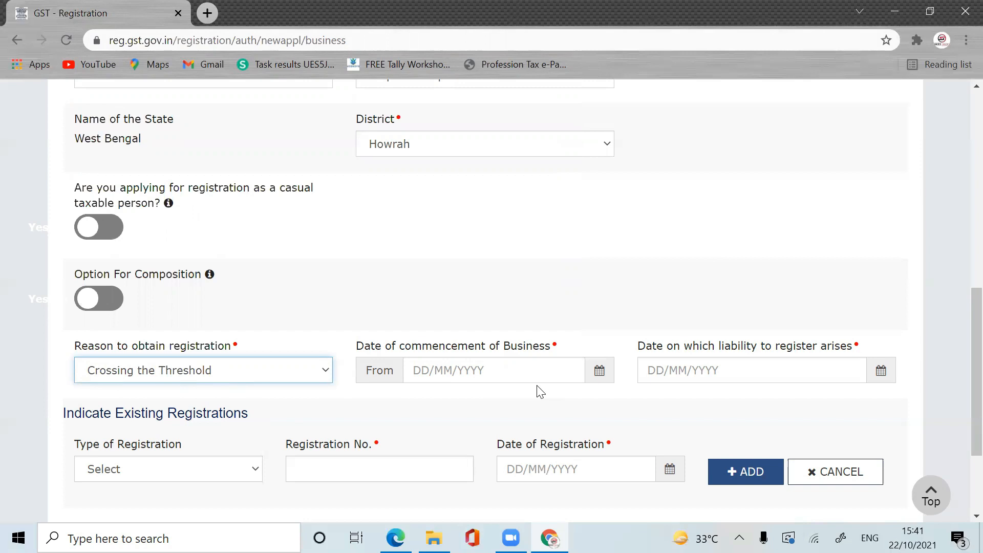
Step: Enter 01/04/2021 as the commencement date and 22/10/2021 as the liability date
left_click(443, 369)
type("01/")
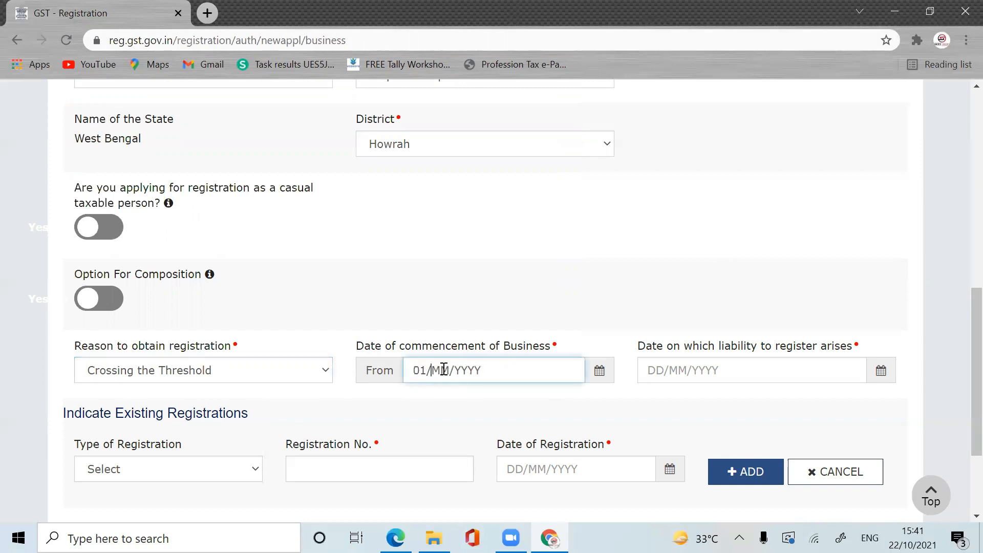
type("04/2021")
left_click(594, 285)
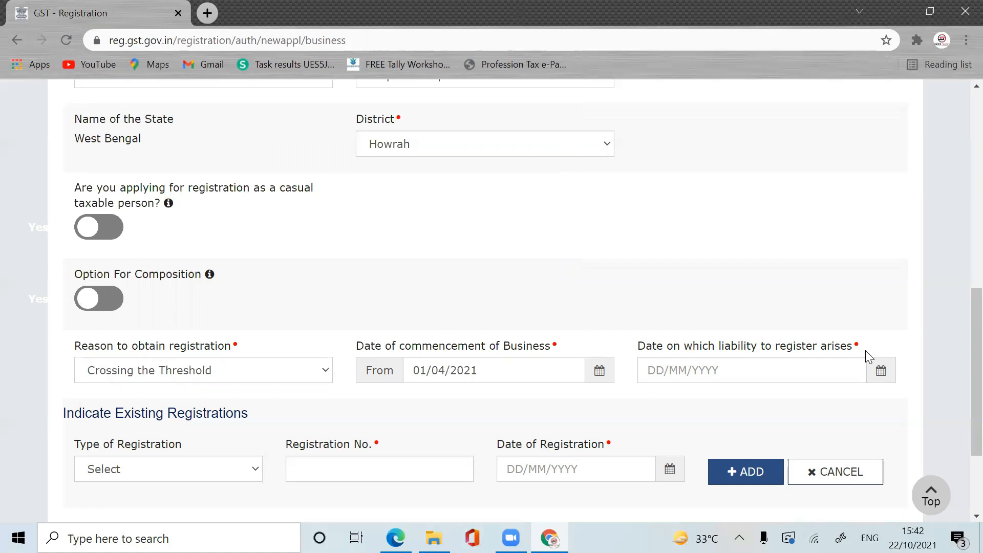
left_click(656, 366)
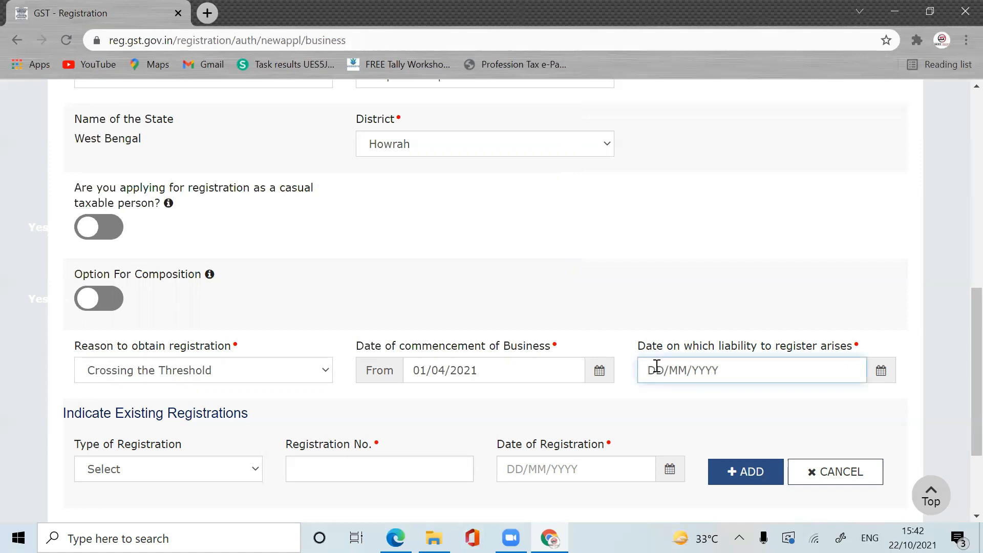
type("22/10/2021")
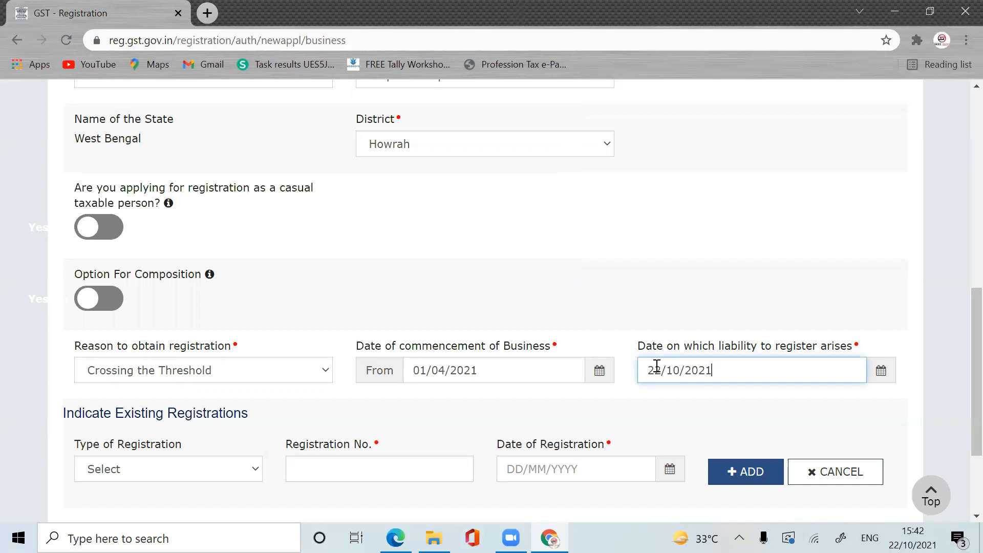
left_click(692, 418)
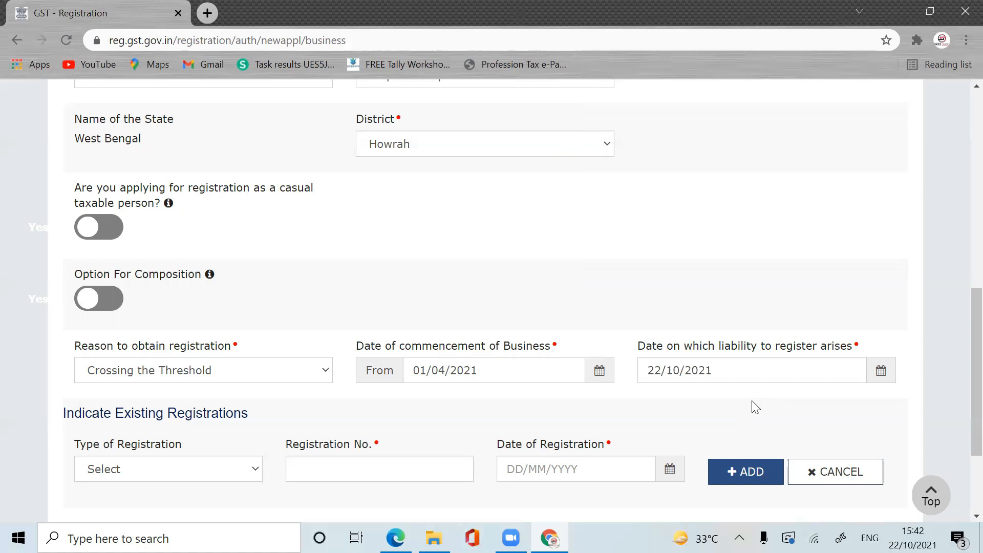
scroll(836, 408, "down", 3)
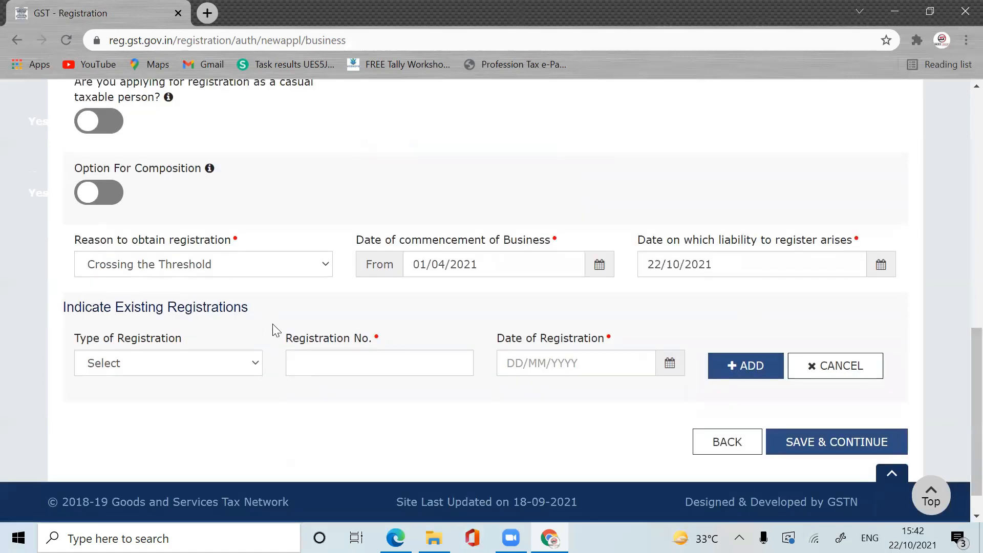
left_click(248, 374)
scroll(283, 188, "down", 1)
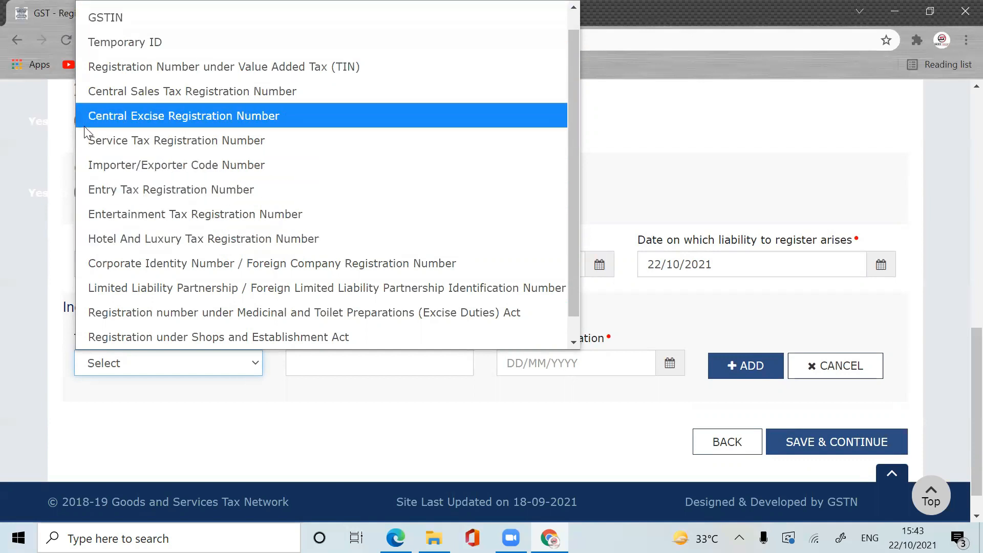
scroll(417, 234, "down", 1)
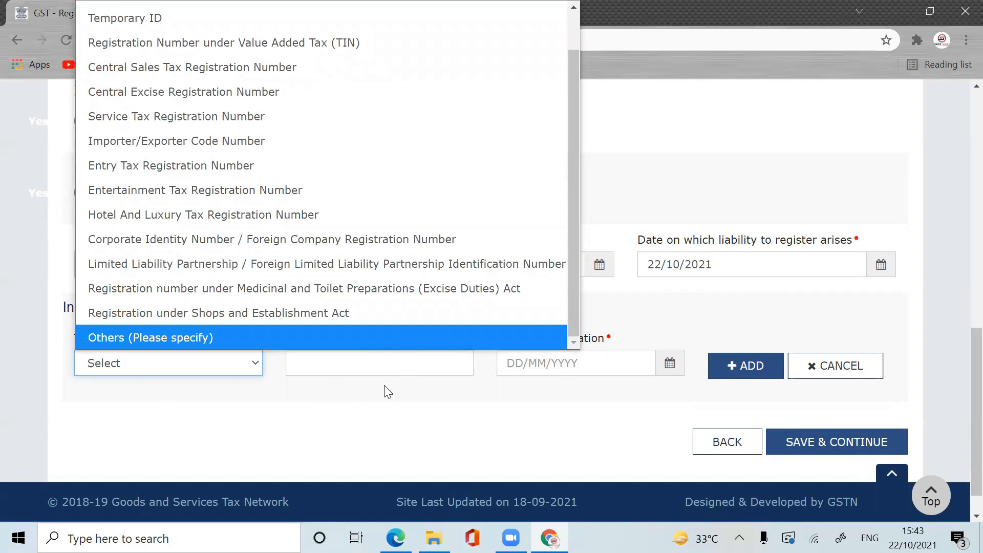
left_click(325, 415)
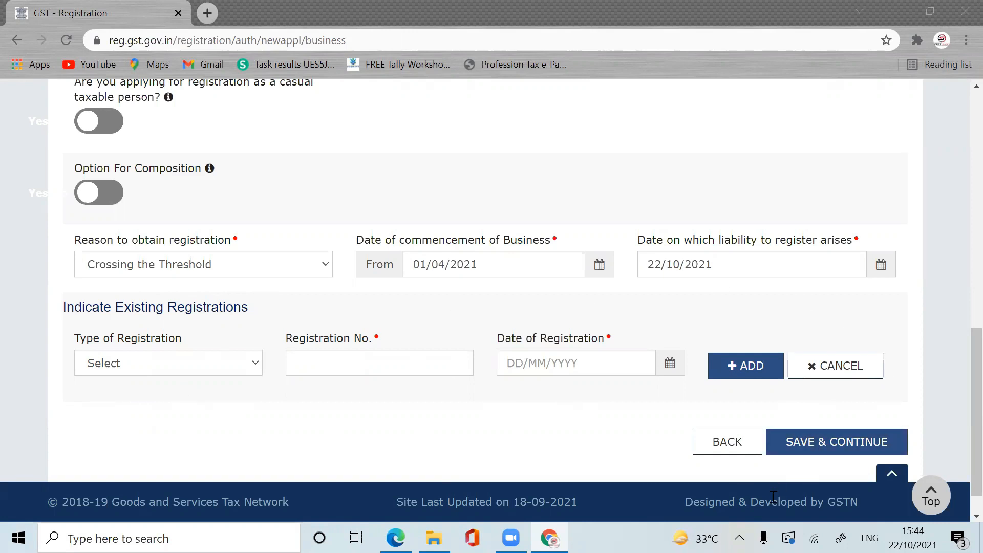
Step: Save Business Details, now ticked complete, and reach the Promoter / Partners tab at 14%
left_click(897, 449)
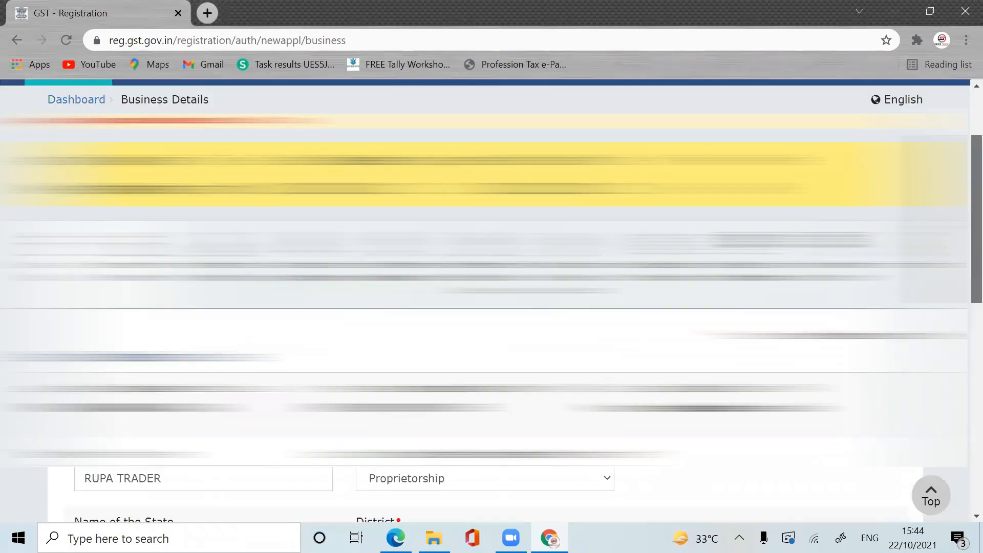
left_click_drag(976, 248, 959, 456)
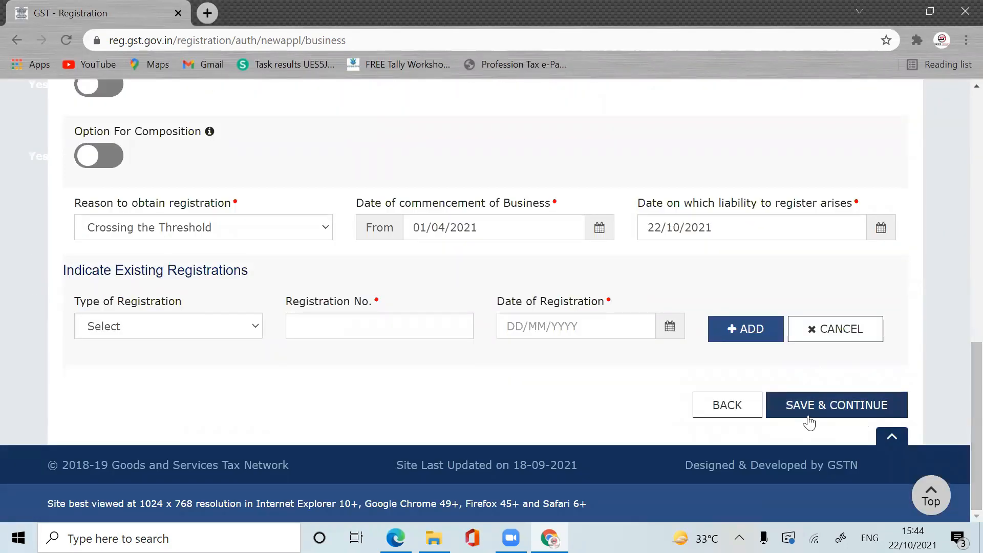
left_click(823, 405)
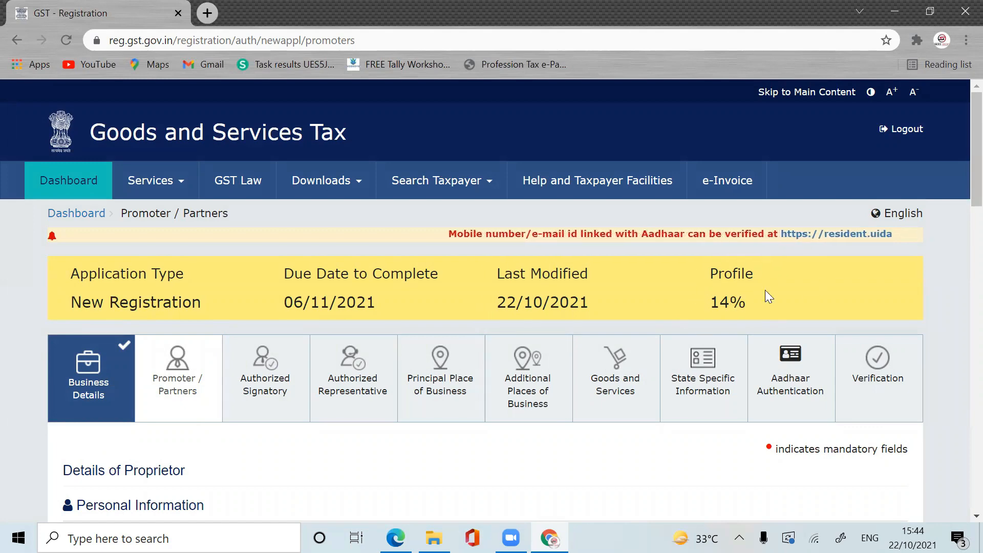
Step: Enter the father's first, middle and last name in the promoter form
scroll(960, 185, "down", 3)
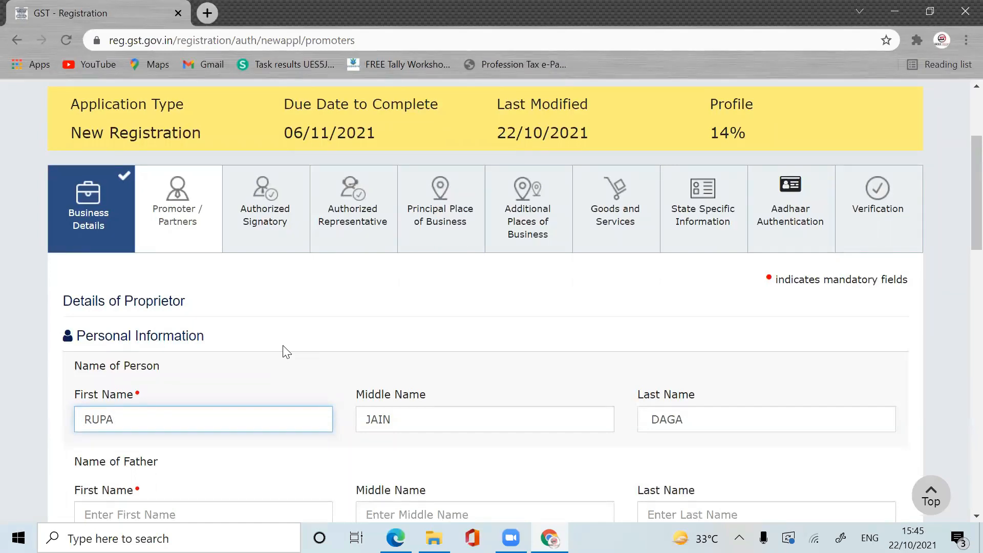
scroll(958, 231, "down", 3)
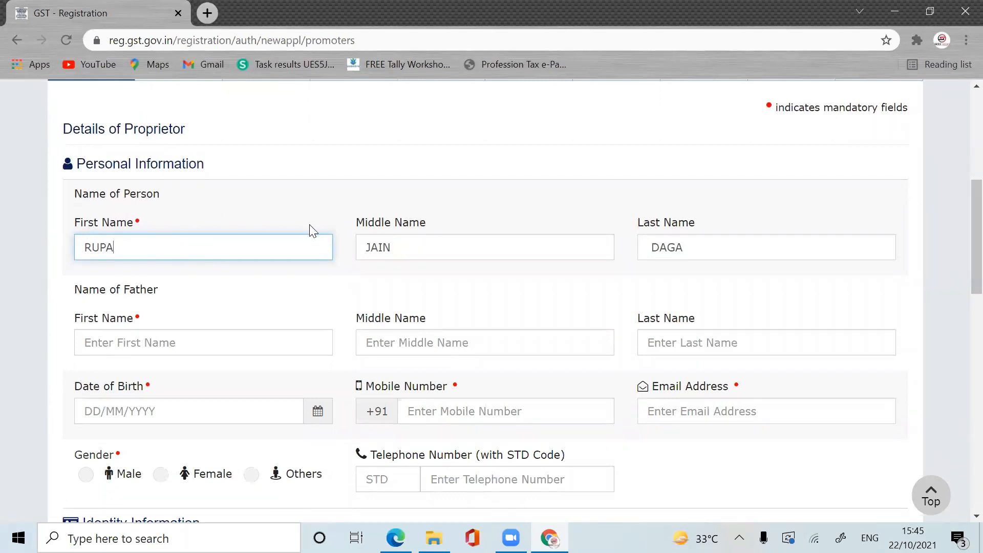
left_click(135, 347)
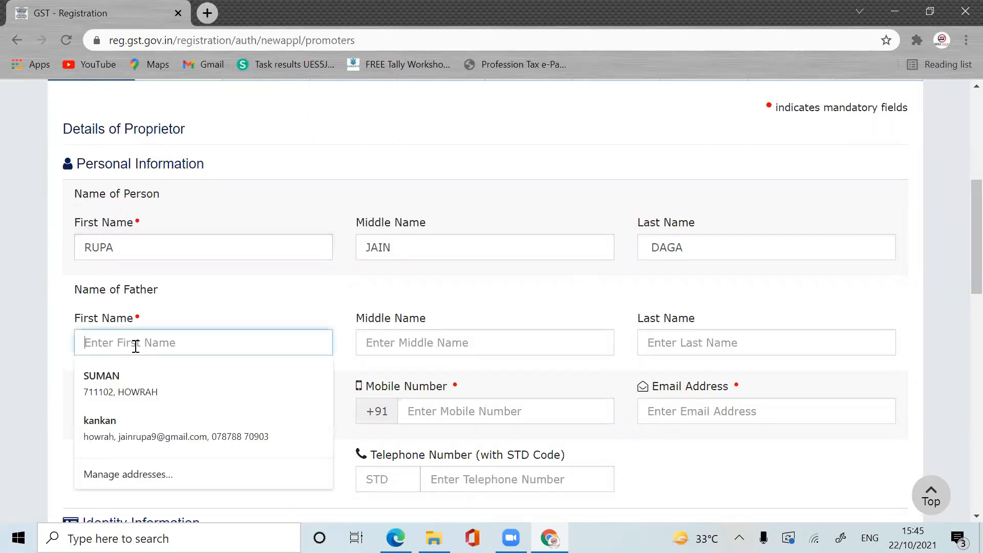
type("SY")
key("BackSpace")
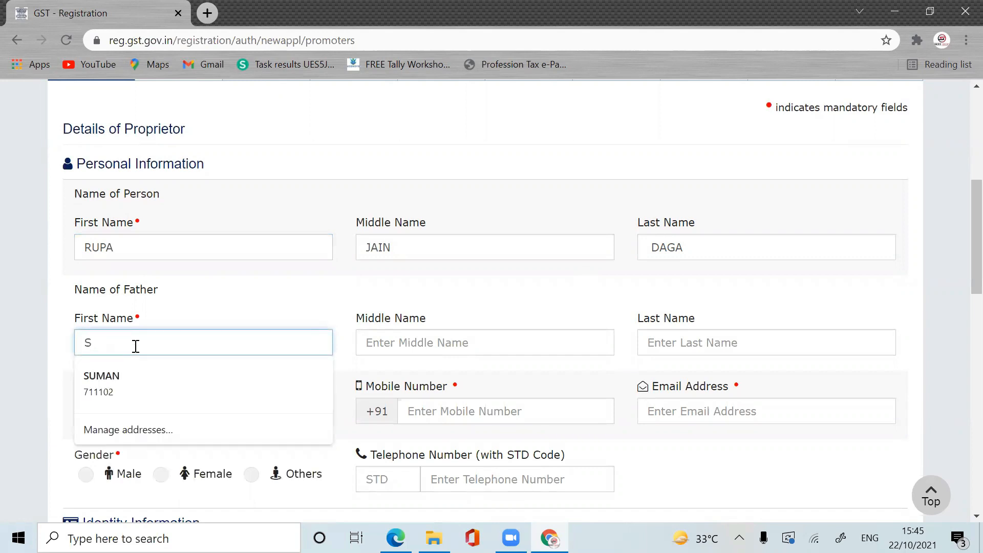
key("Tab")
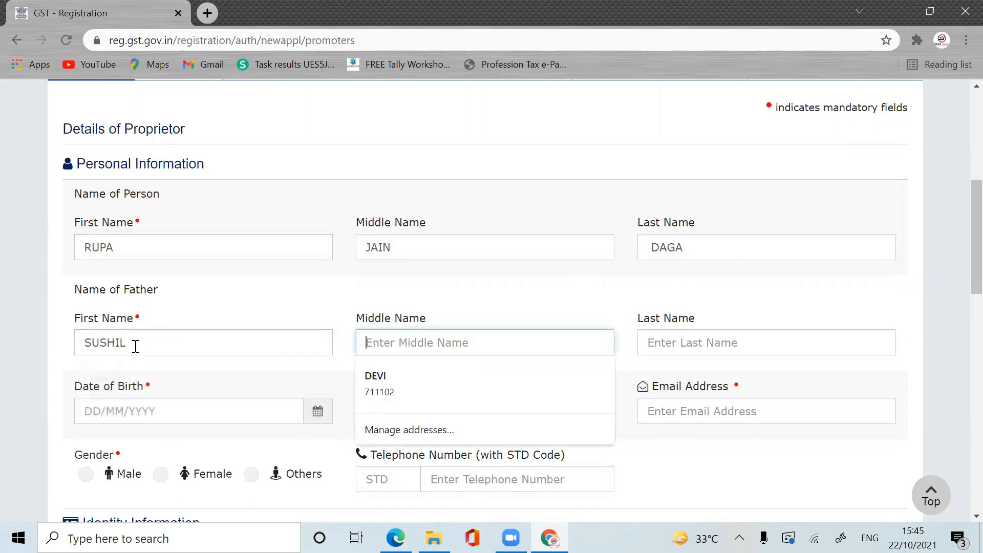
key("Tab")
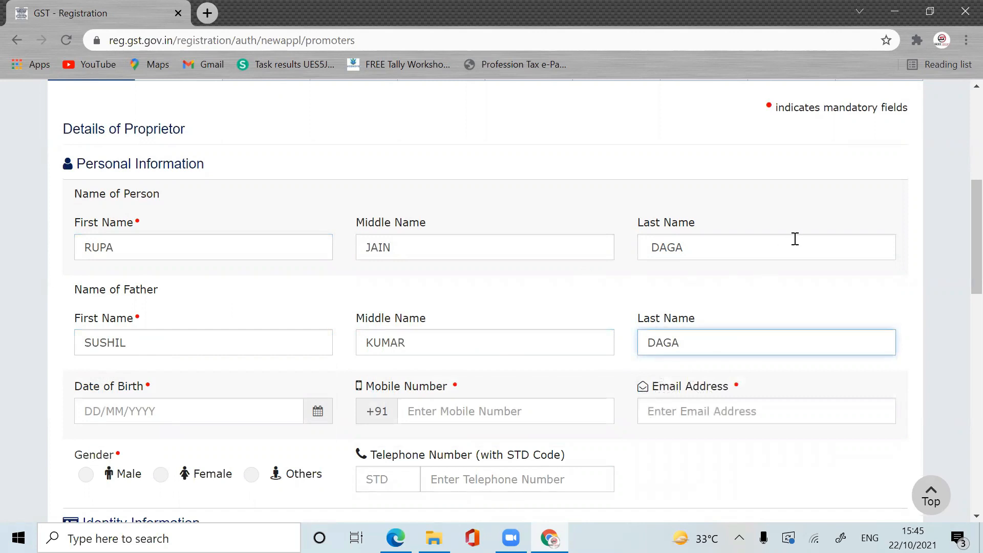
scroll(958, 266, "down", 2)
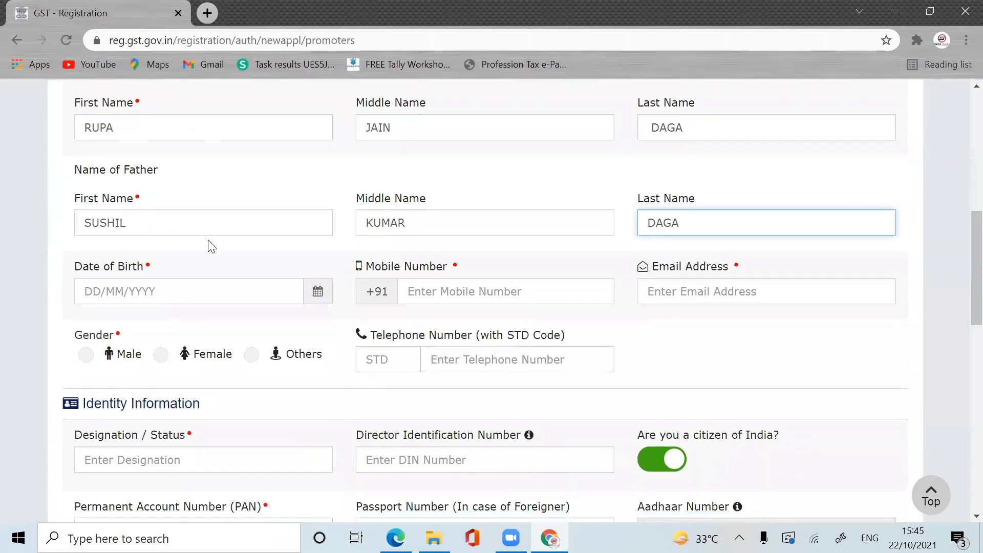
left_click(114, 288)
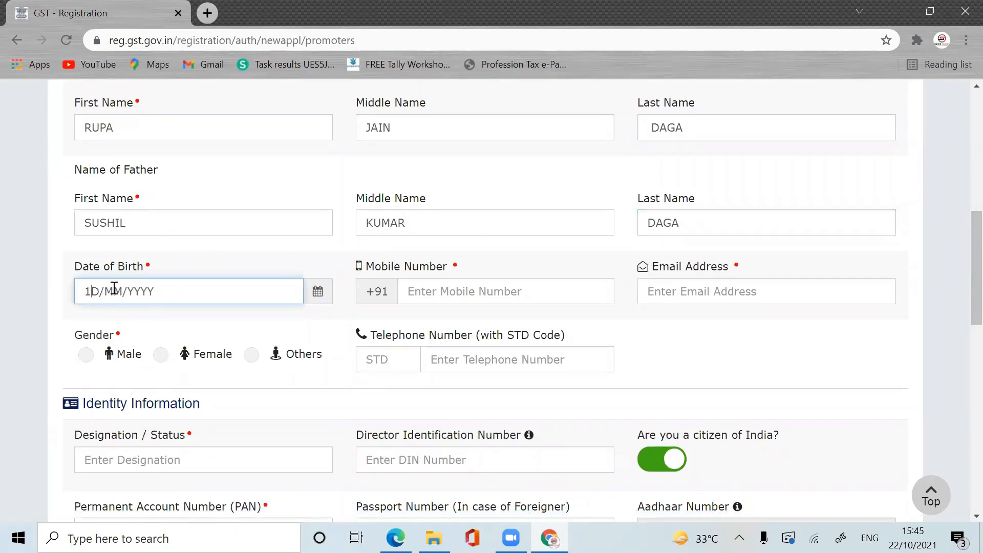
left_click(505, 291)
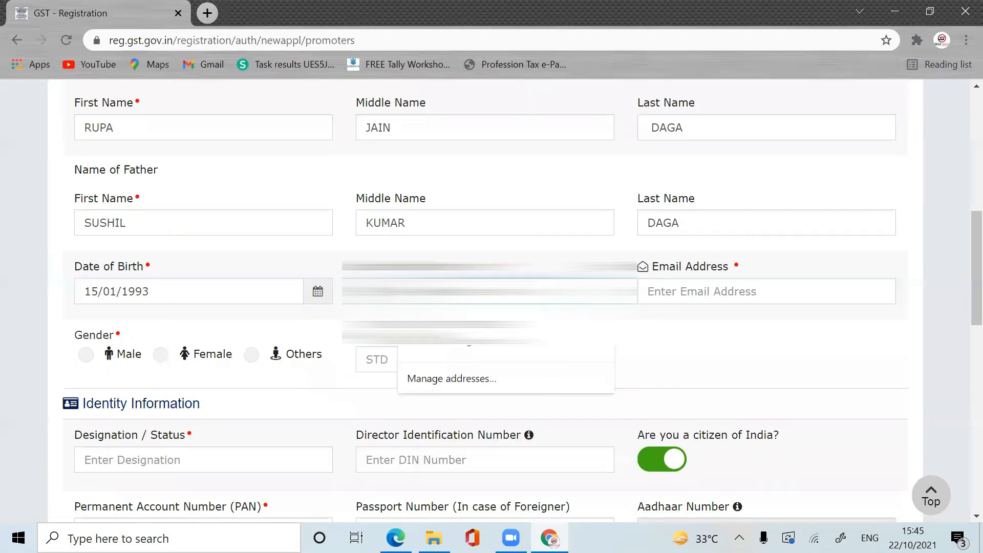
type("9")
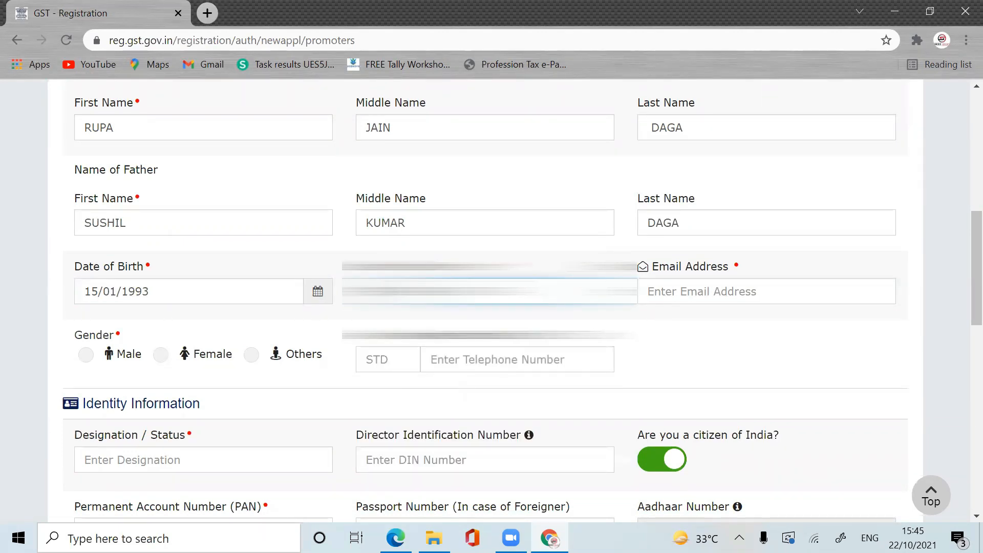
left_click(721, 358)
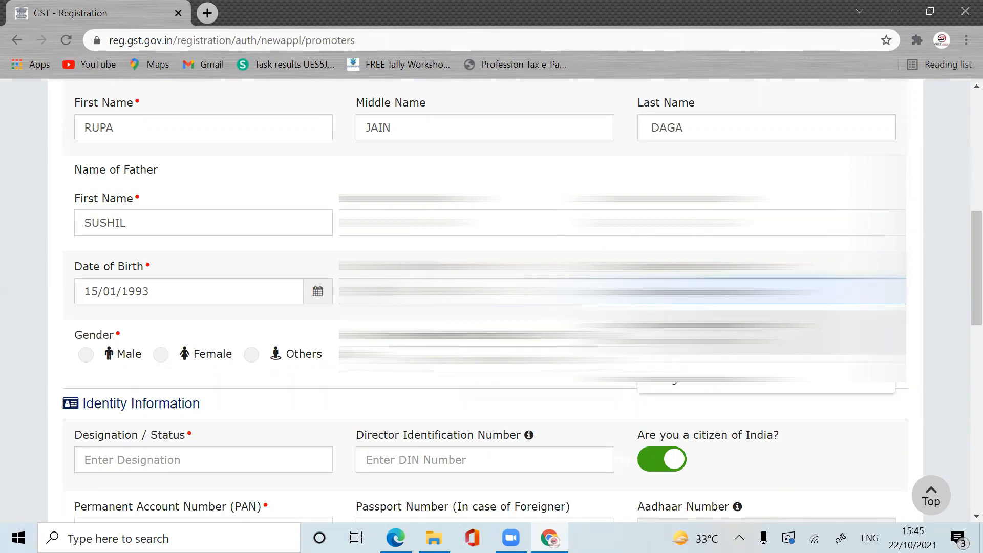
Step: Set gender to Female and designation to PROPRIETOR, leaving Citizen of India on Yes
scroll(960, 297, "down", 1)
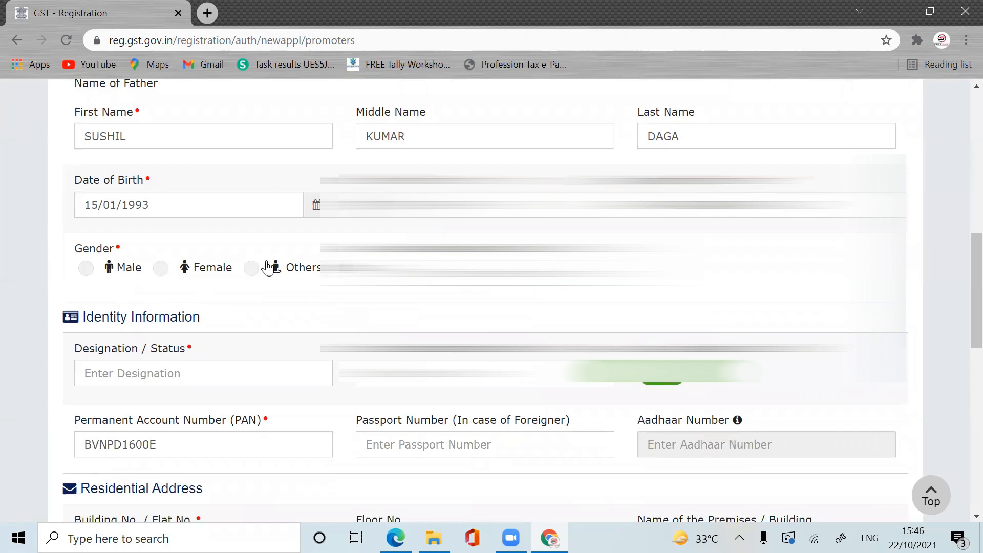
left_click(160, 269)
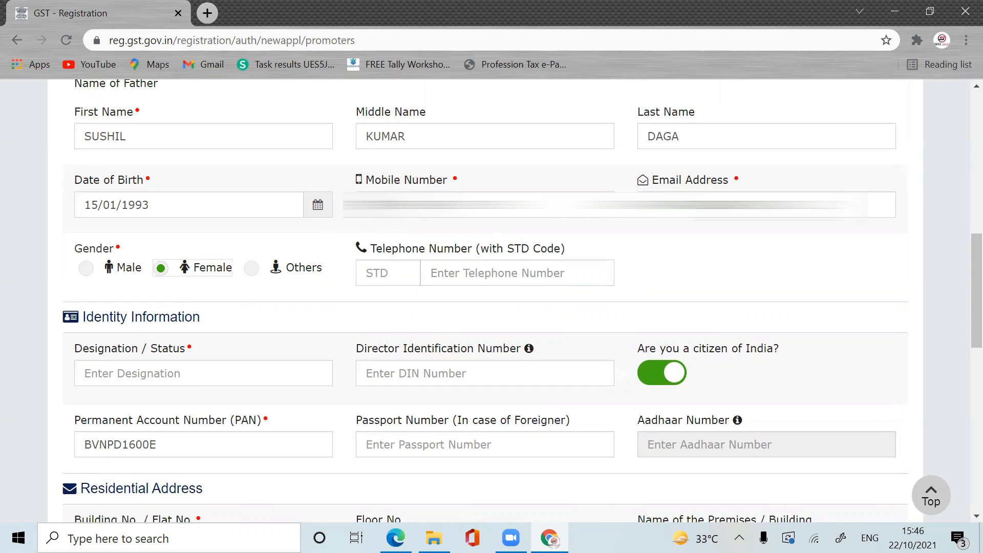
scroll(959, 263, "down", 2)
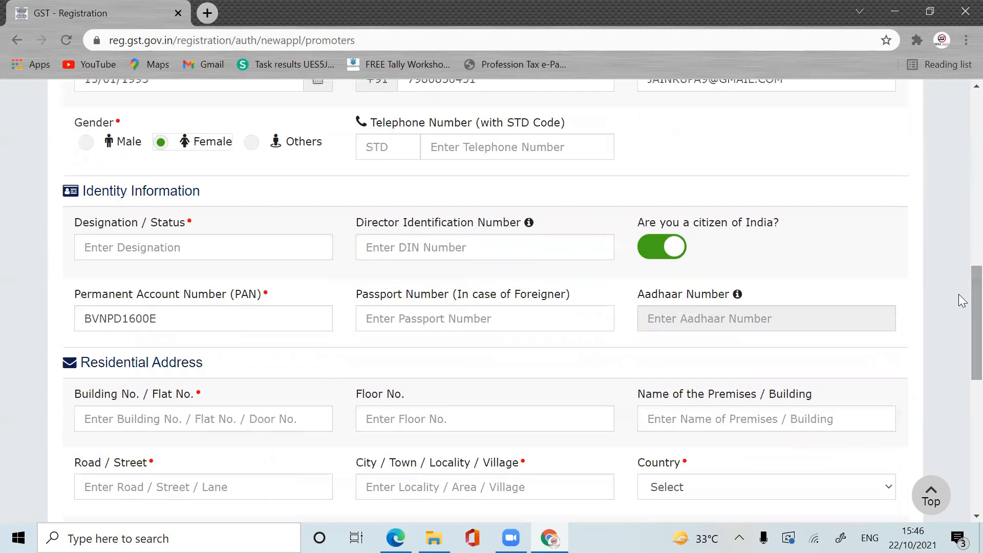
left_click(212, 245)
type("PR")
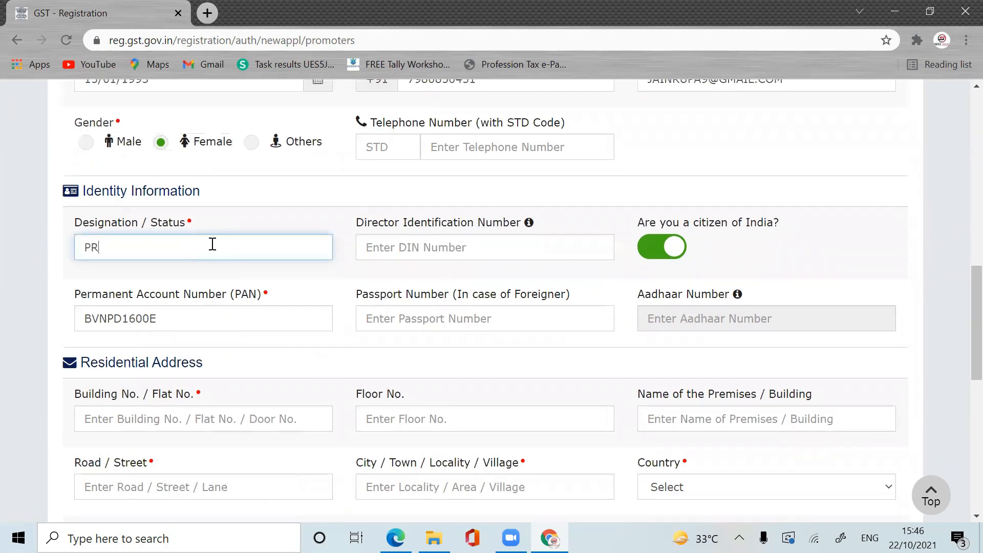
type("OPRIETOR")
left_click(416, 245)
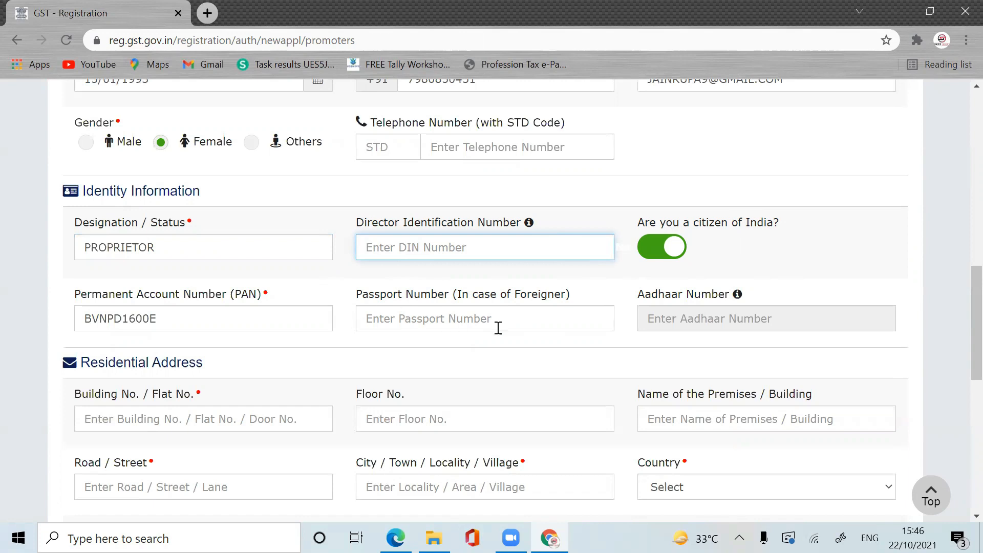
left_click(662, 246)
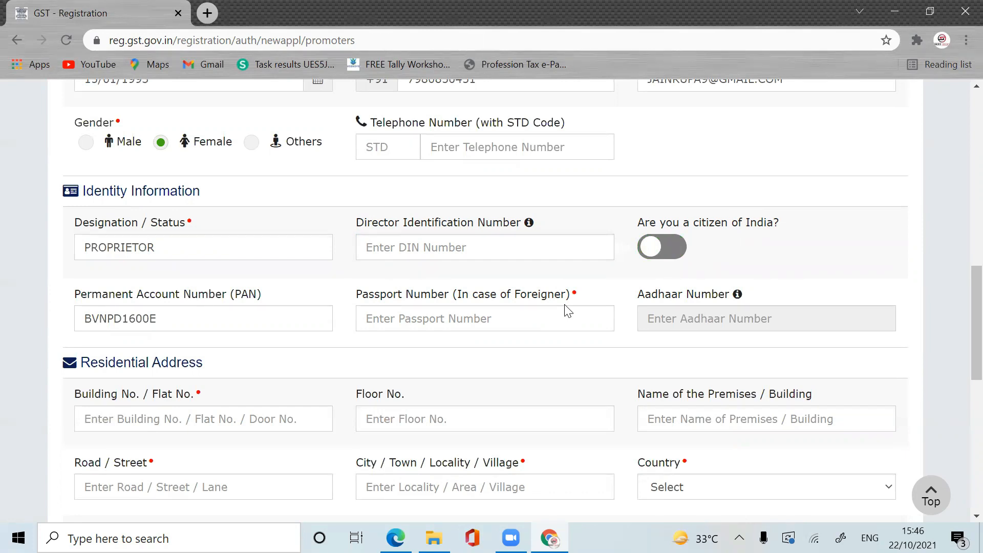
left_click(683, 259)
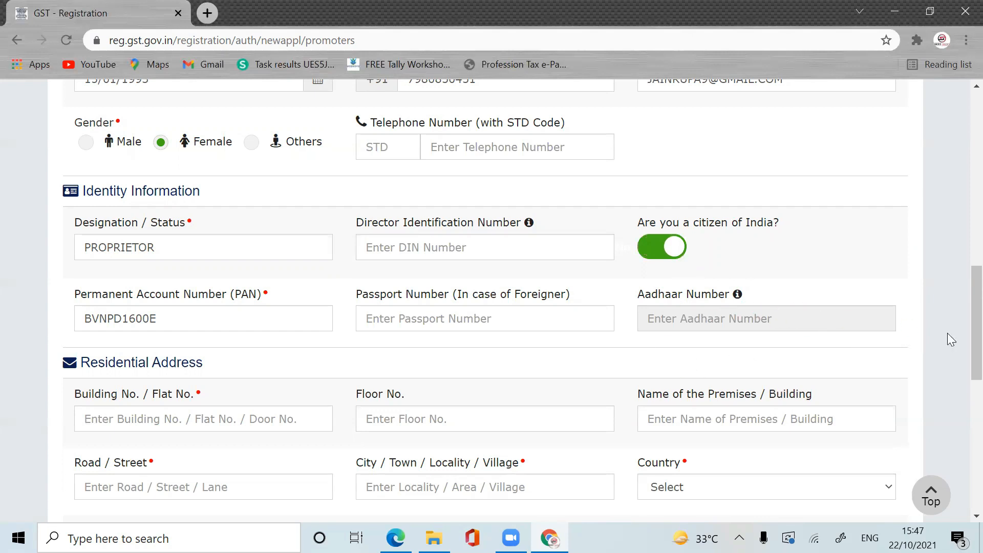
scroll(960, 359, "down", 4)
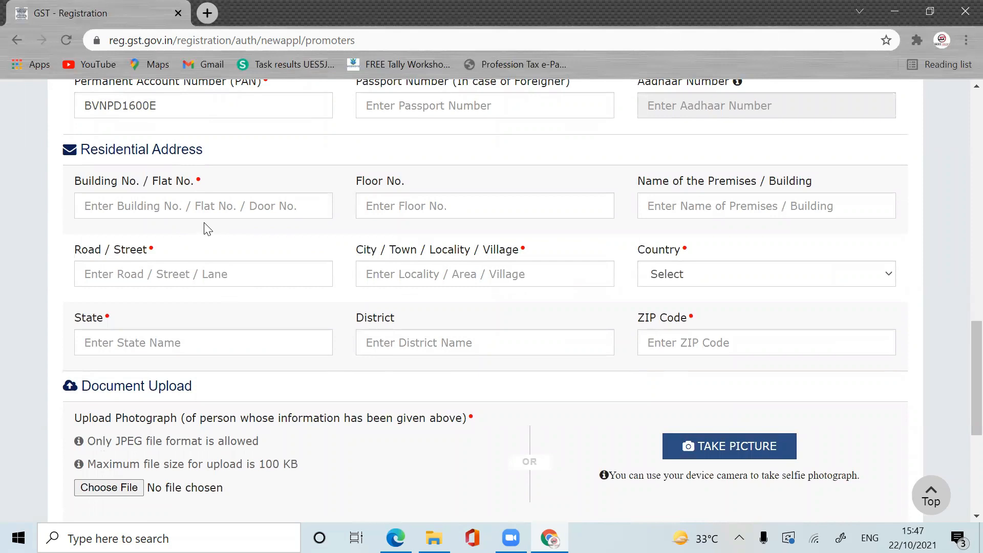
Step: Enter the promoter's building number, floor, road and city in the residential address
left_click(211, 203)
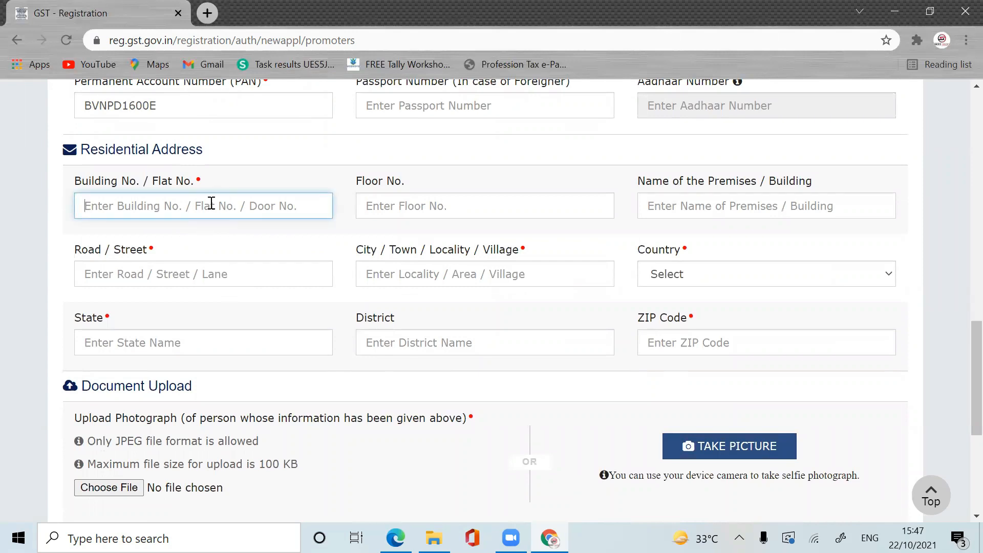
type("123")
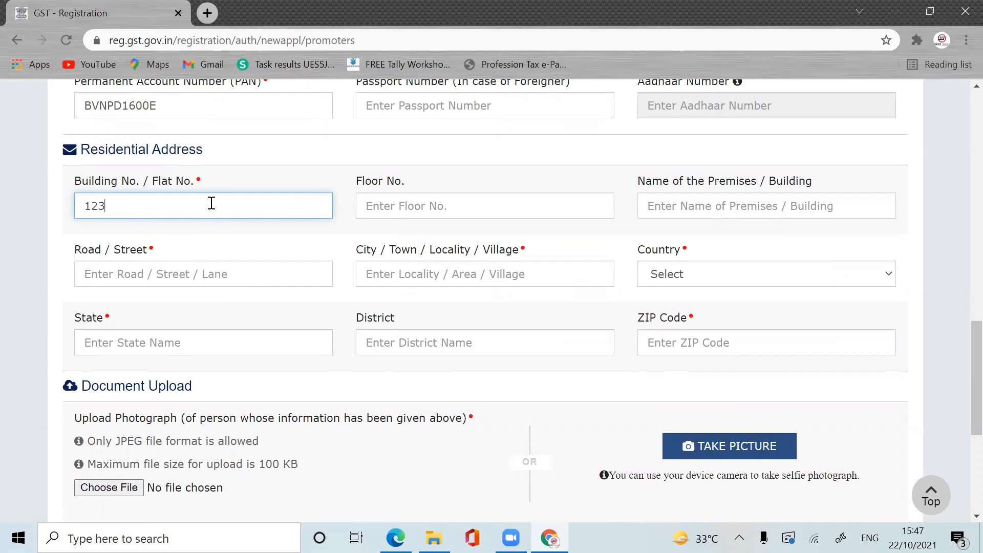
left_click(413, 209)
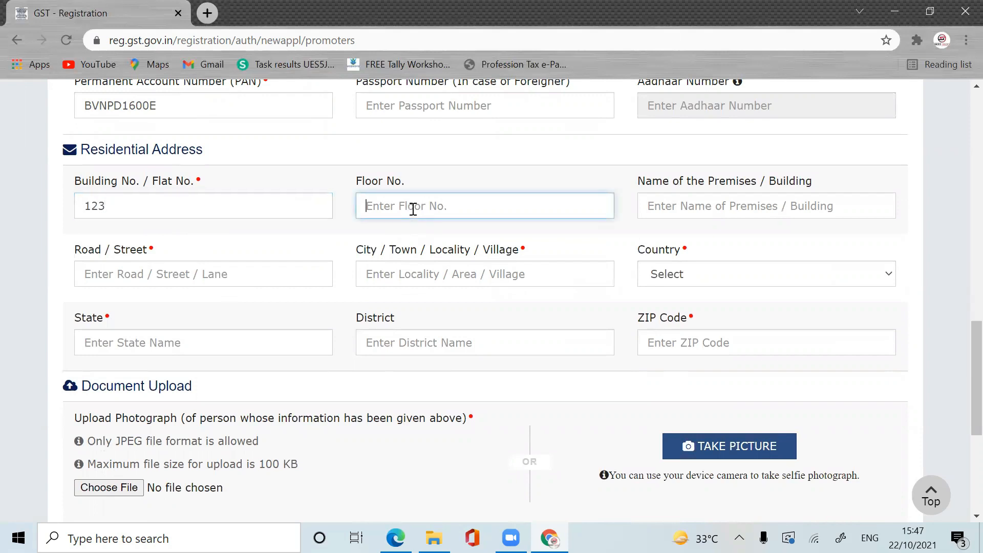
type("9")
type("TH F")
left_click(167, 267)
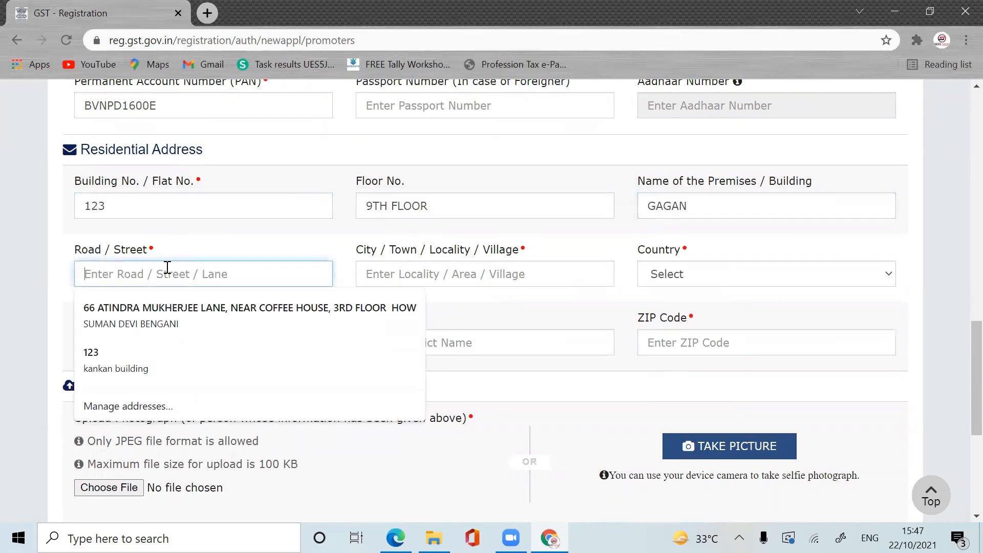
type("499")
left_click(410, 264)
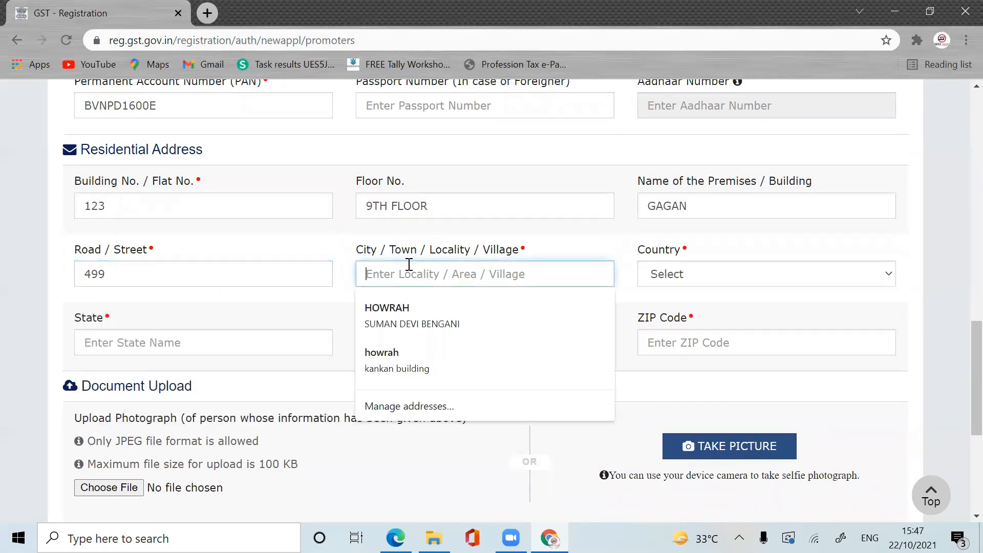
type("HOWRAH")
Step: Choose India, West Bengal and Howrah district, and enter the residential PIN code
left_click(722, 279)
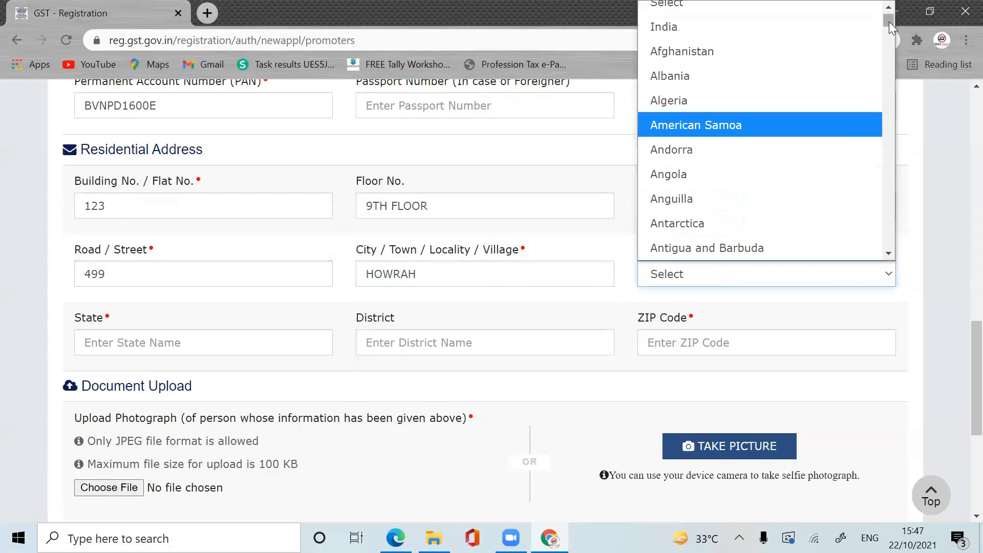
left_click(758, 36)
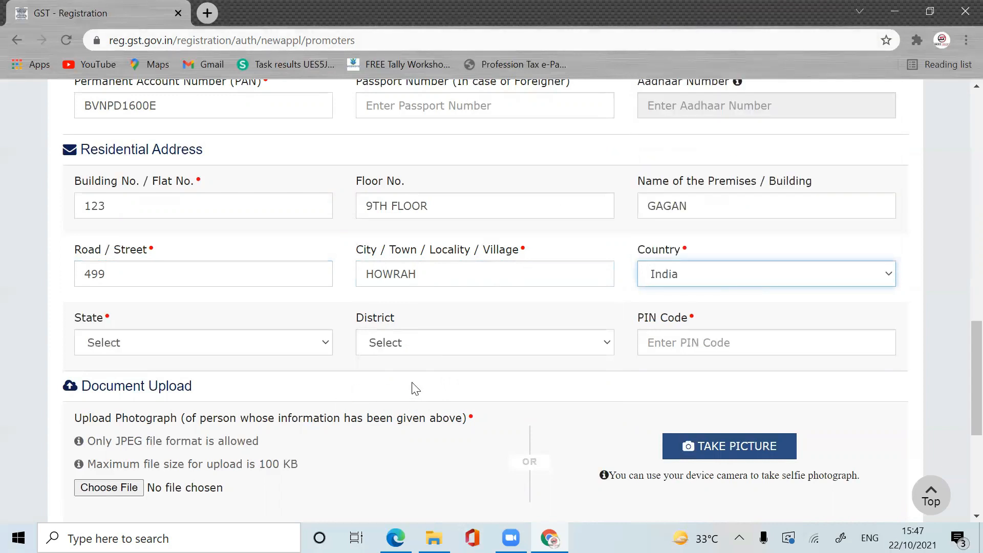
left_click(291, 350)
scroll(329, 150, "down", 1)
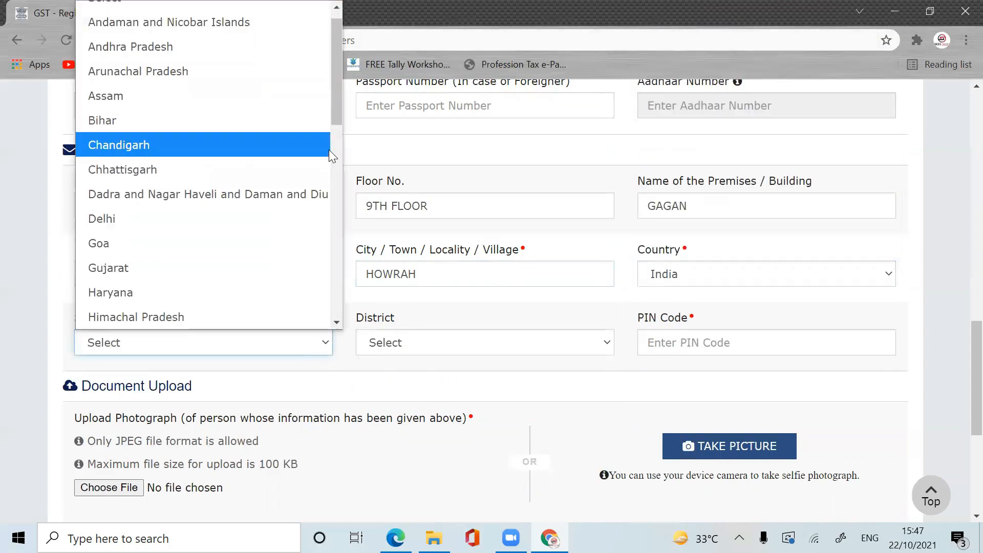
left_click_drag(335, 106, 321, 321)
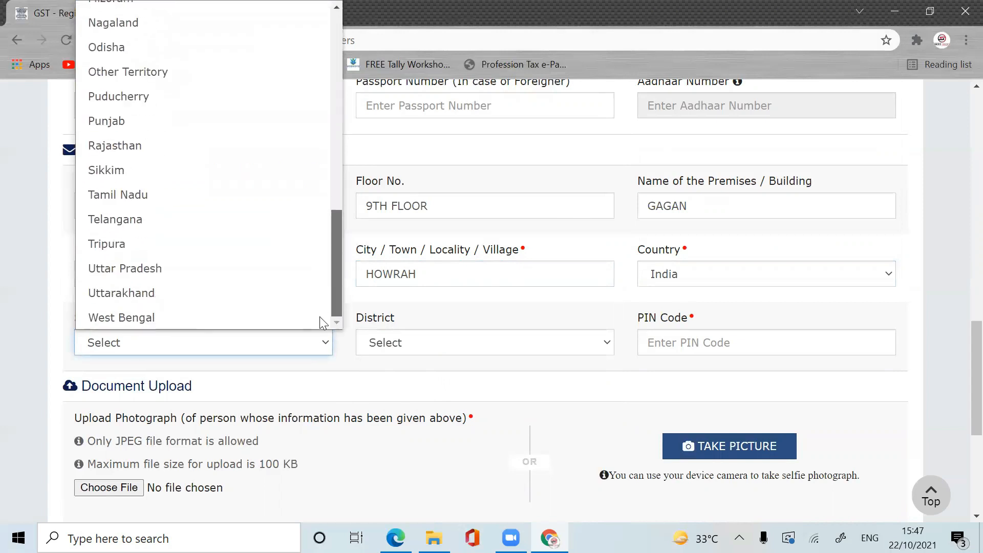
left_click(286, 317)
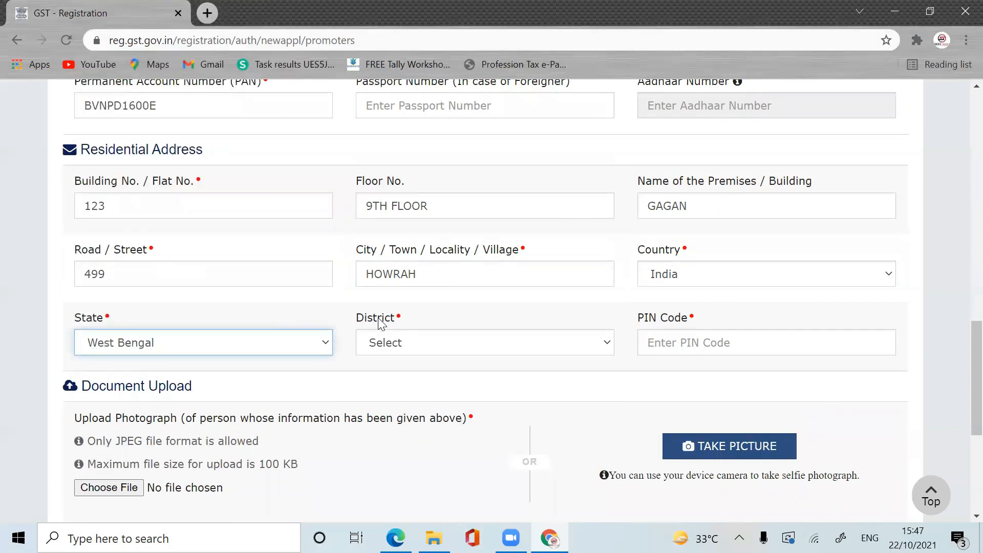
left_click(520, 344)
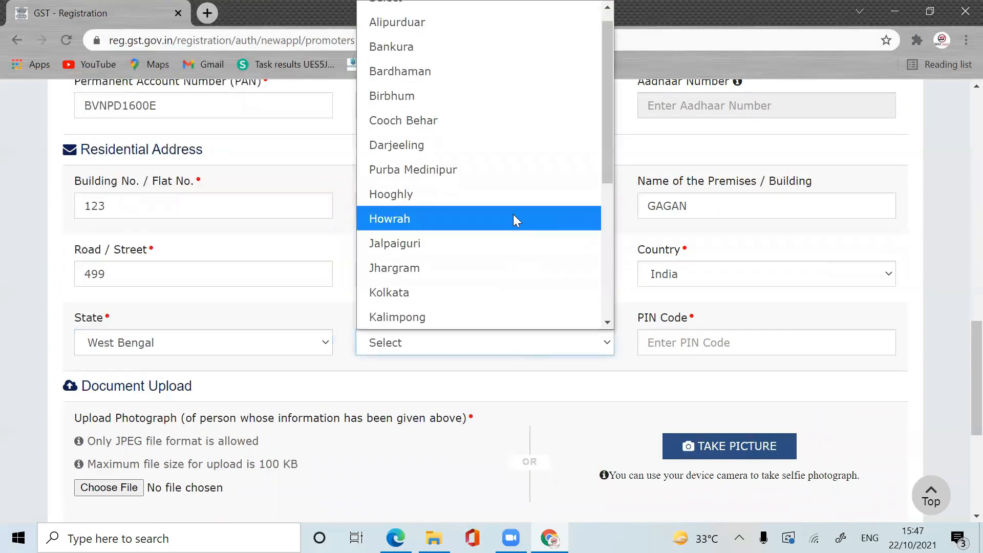
left_click(472, 216)
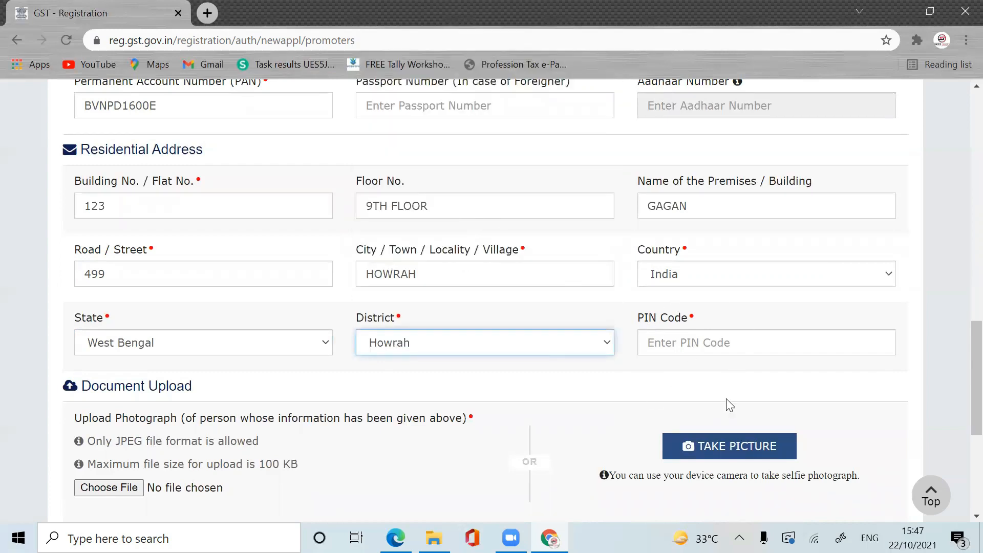
left_click(693, 351)
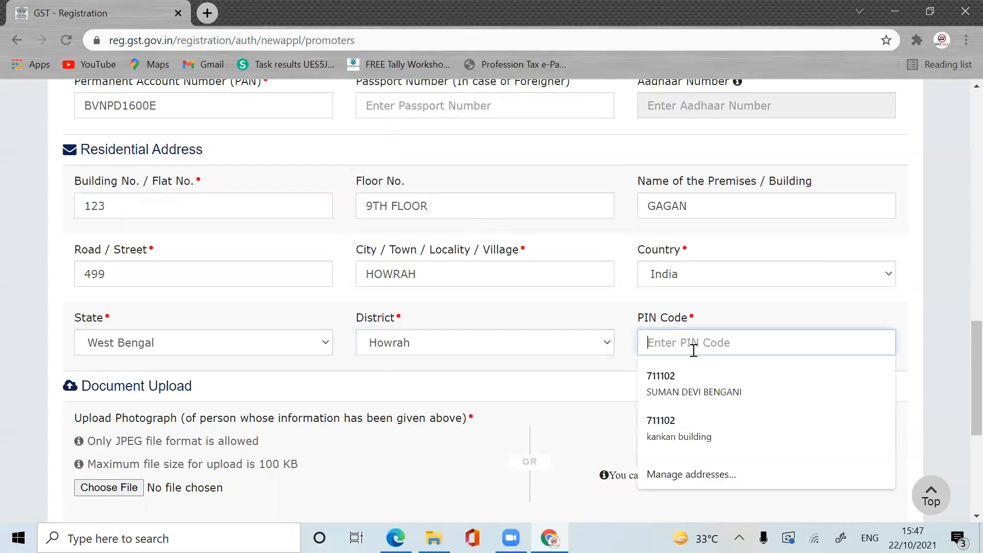
type("711102")
scroll(201, 336, "down", 3)
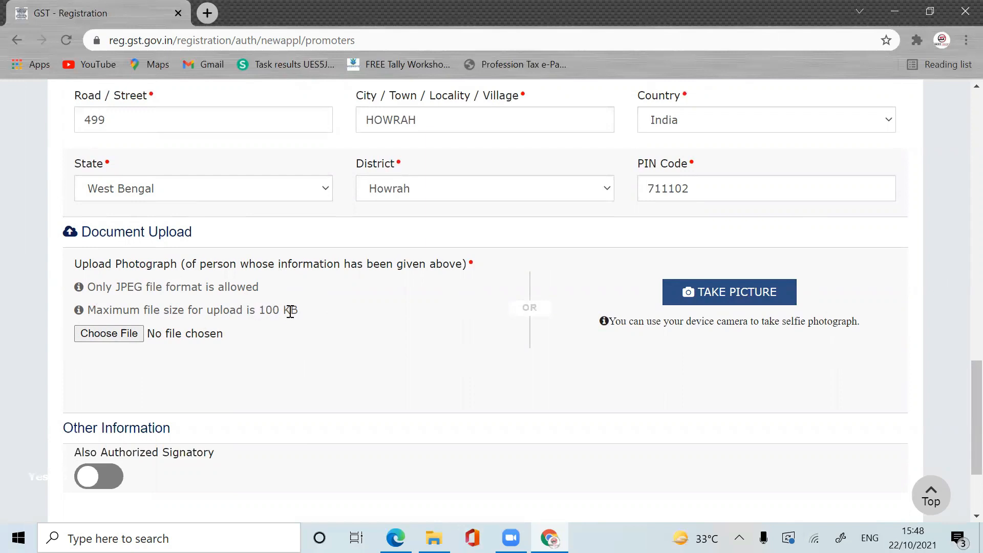
Step: Upload the Photo image from the GST Registration folder as the promoter's photograph
left_click(131, 333)
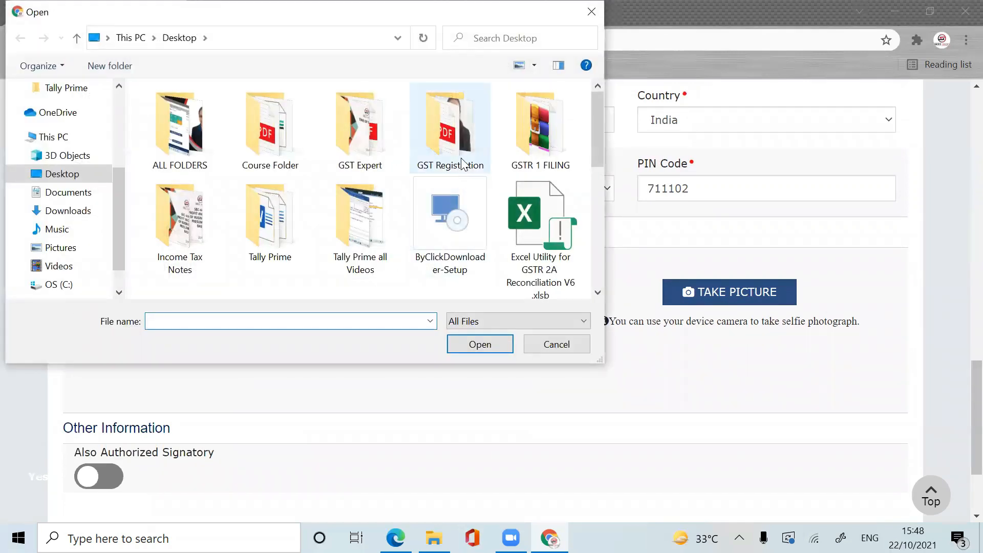
double_click(464, 163)
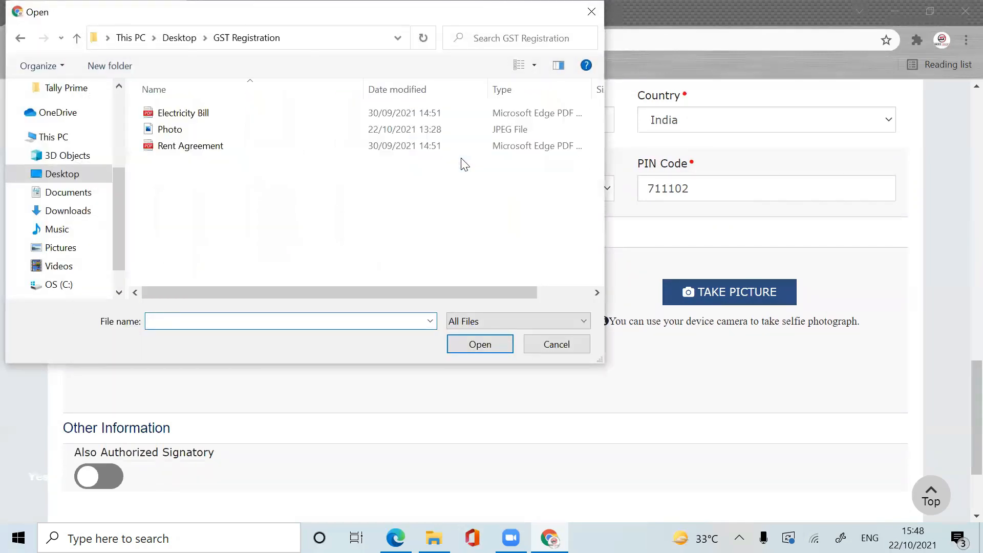
double_click(235, 129)
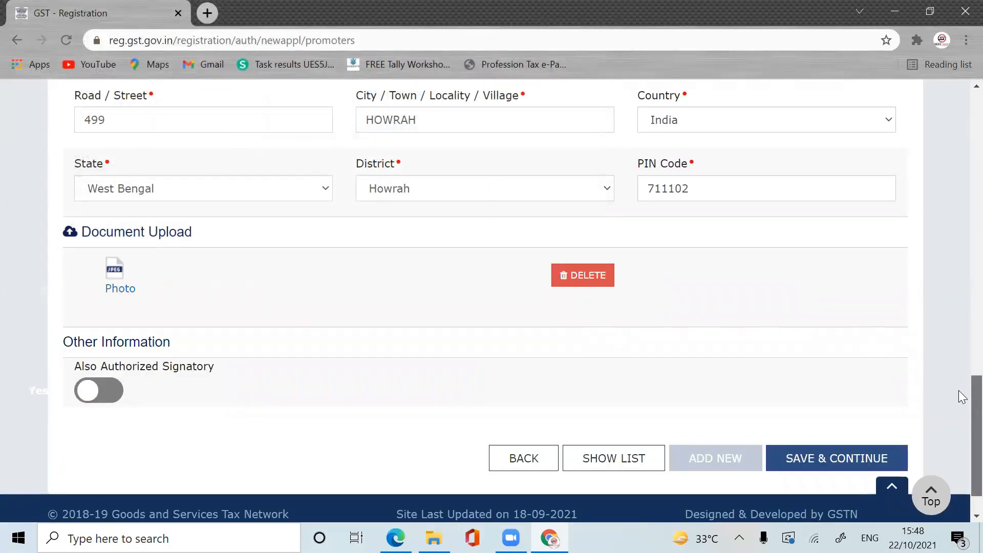
Step: Mark the promoter as also Authorized Signatory and save the Promoter / Partners details
scroll(961, 403, "down", 2)
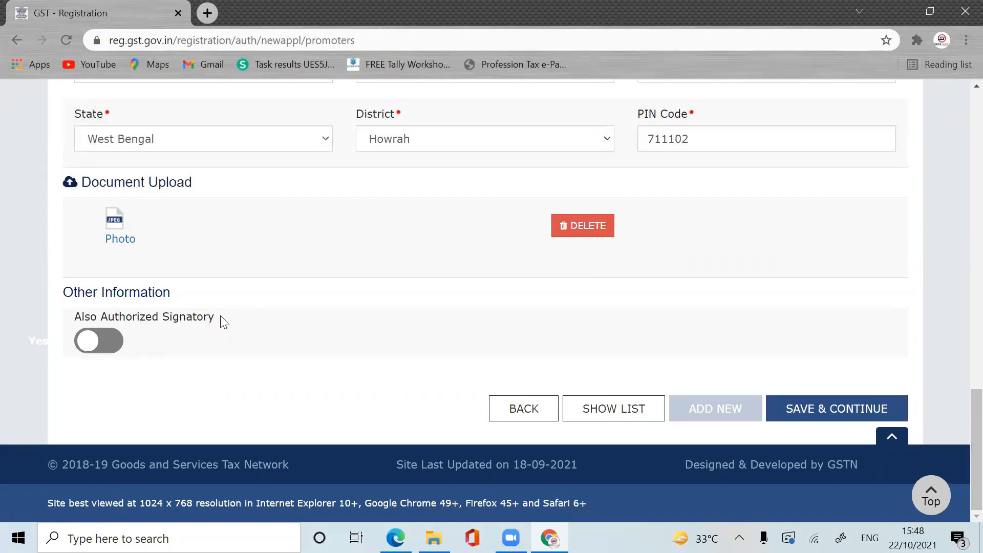
left_click(118, 347)
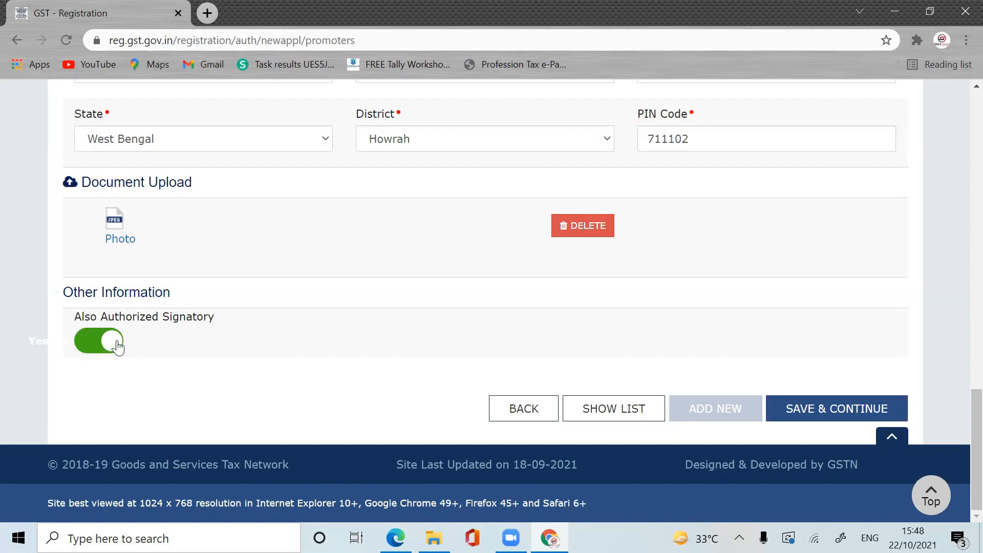
left_click(858, 409)
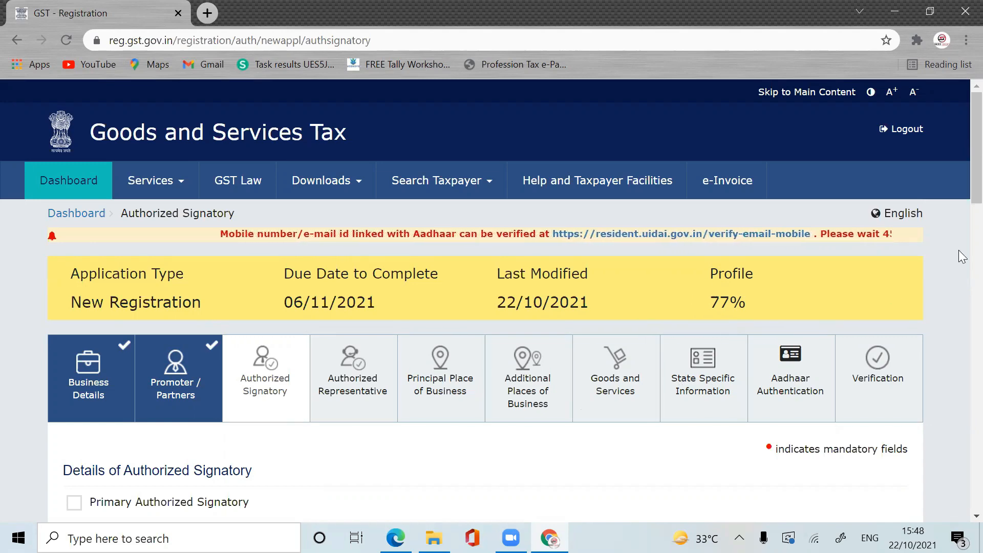
Step: Tick Primary Authorized Signatory for the proprietor and save the Authorized Signatory page
scroll(961, 186, "down", 7)
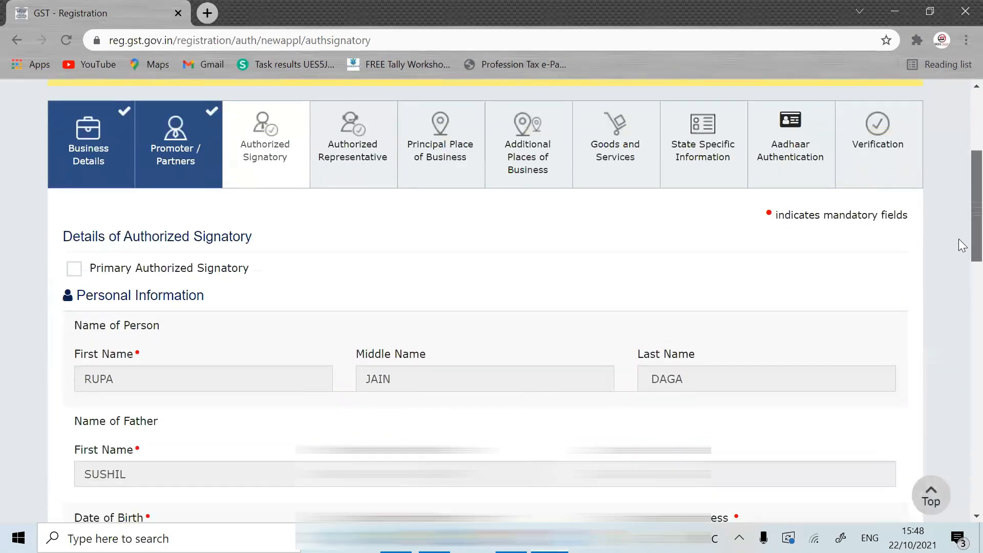
scroll(959, 256, "up", 2)
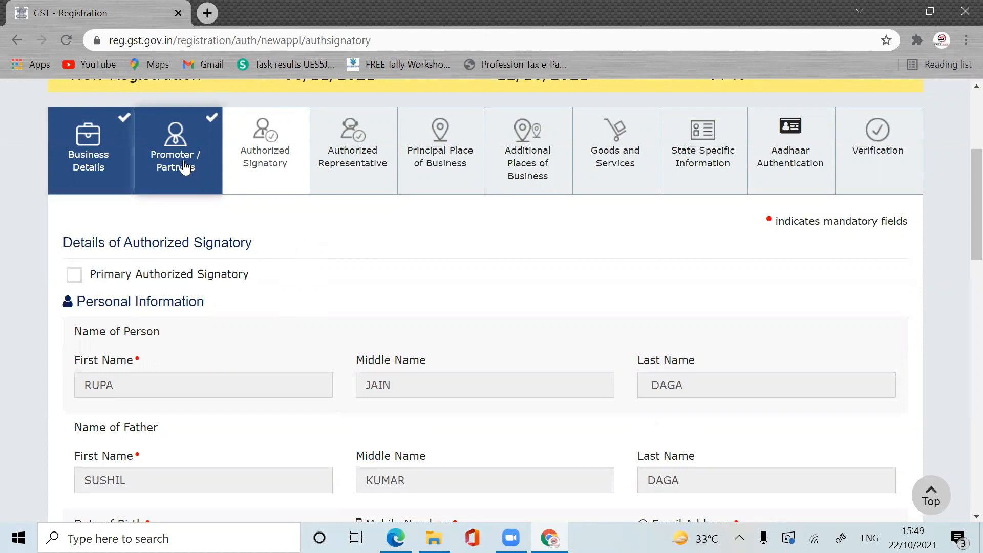
left_click(75, 275)
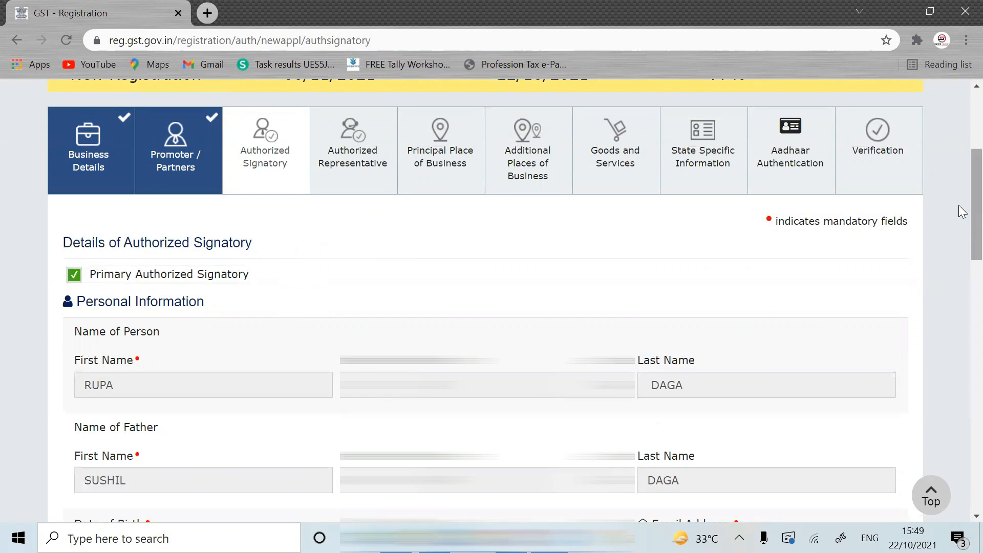
scroll(960, 241, "down", 5)
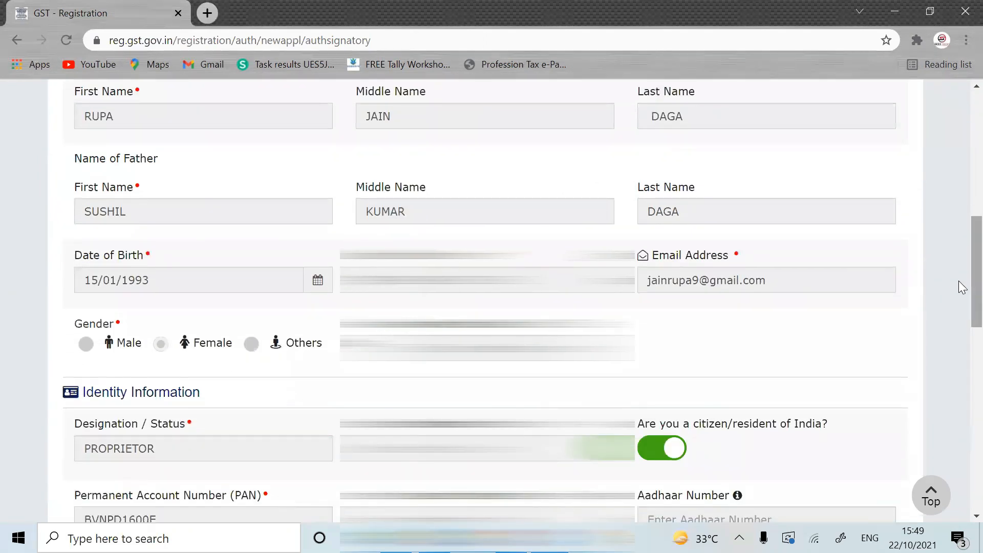
scroll(952, 280, "down", 11)
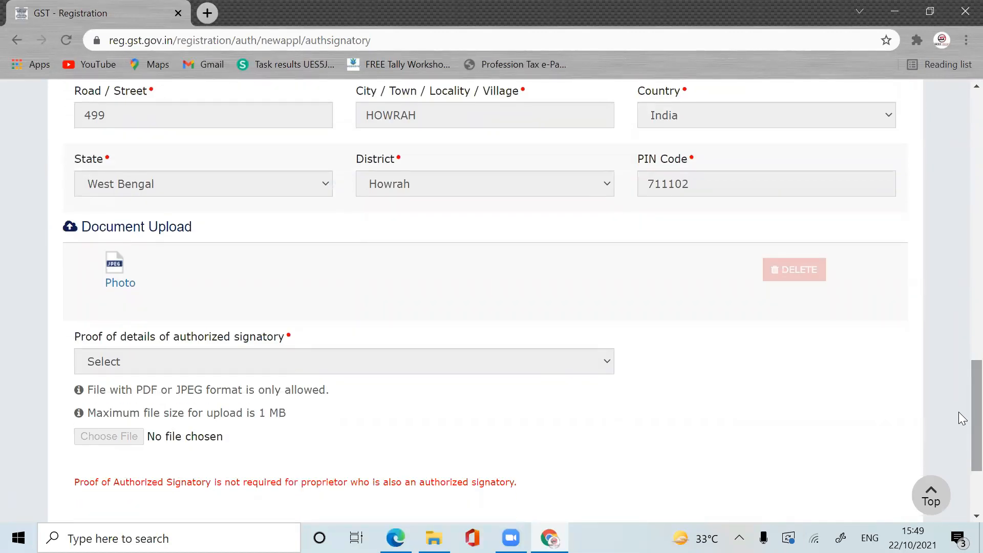
scroll(958, 420, "down", 2)
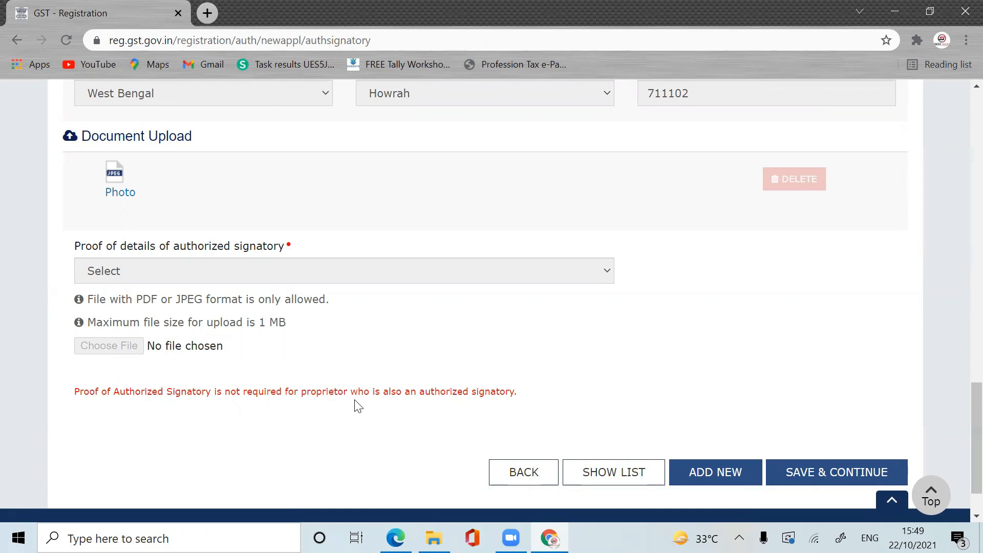
left_click(854, 486)
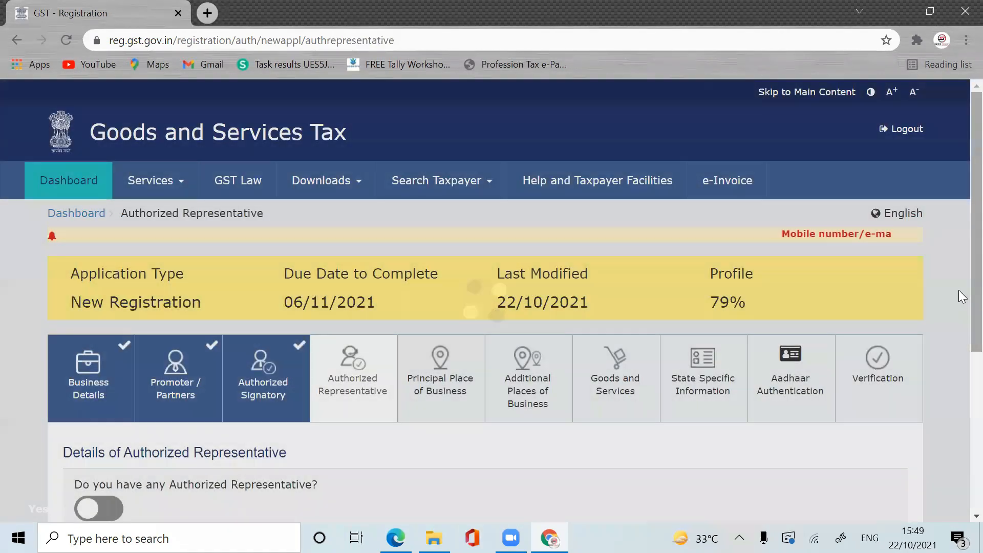
Step: Try the authorized representative option with type Other, abandoning the designation list
scroll(959, 307, "down", 2)
scroll(958, 324, "down", 2)
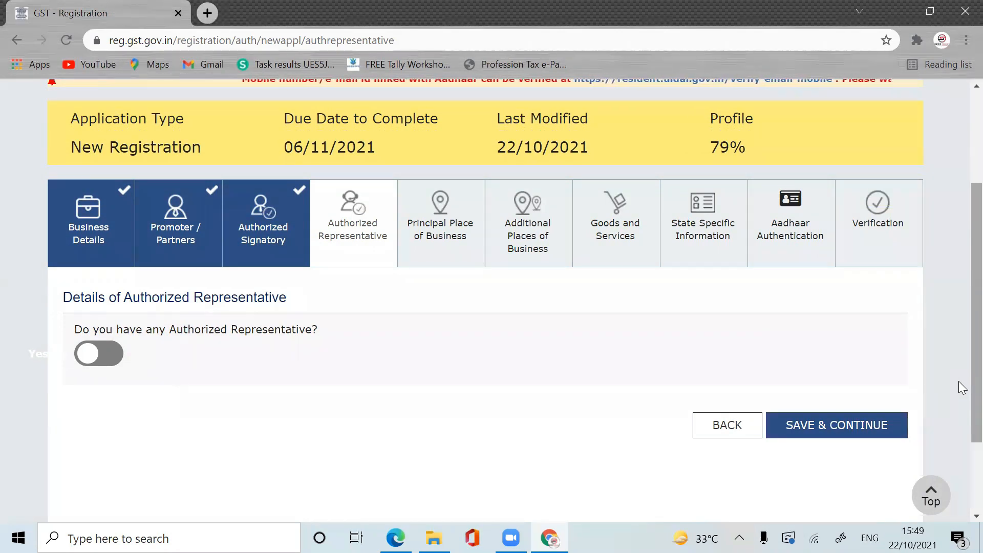
left_click(111, 352)
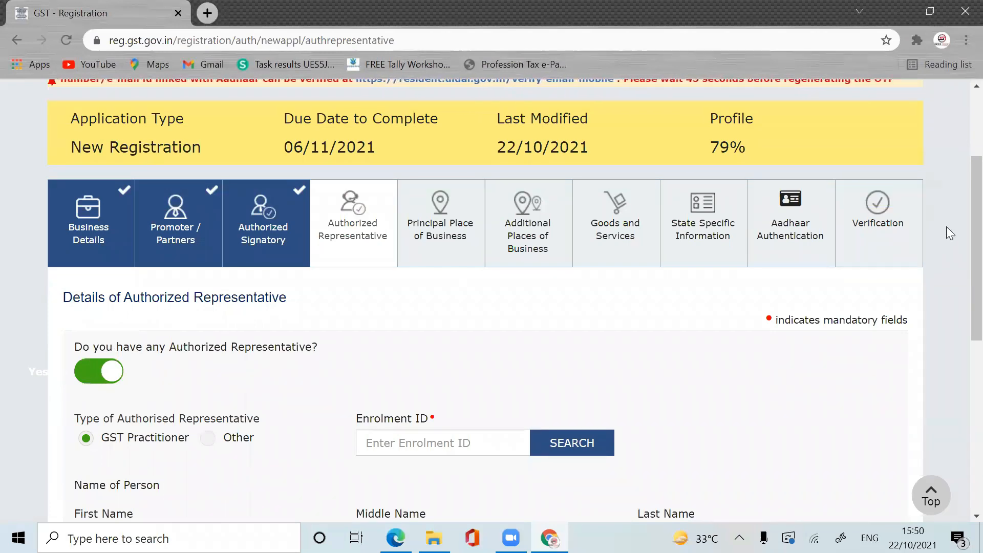
scroll(959, 339, "down", 5)
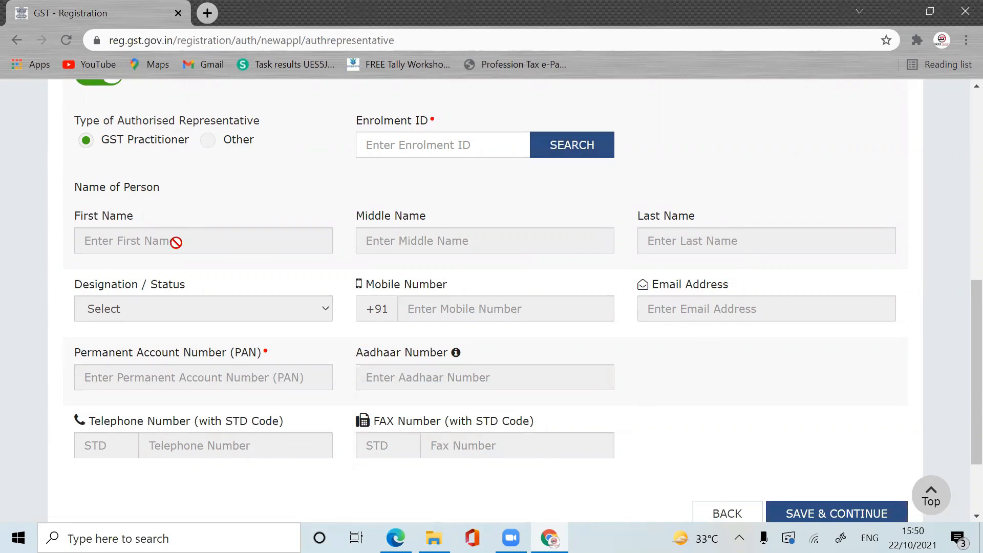
left_click(215, 141)
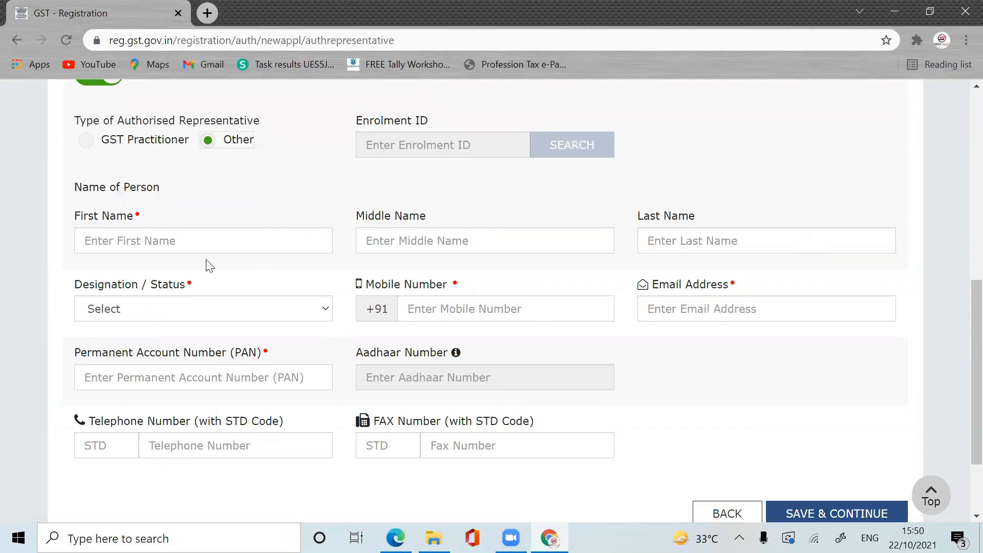
left_click(285, 316)
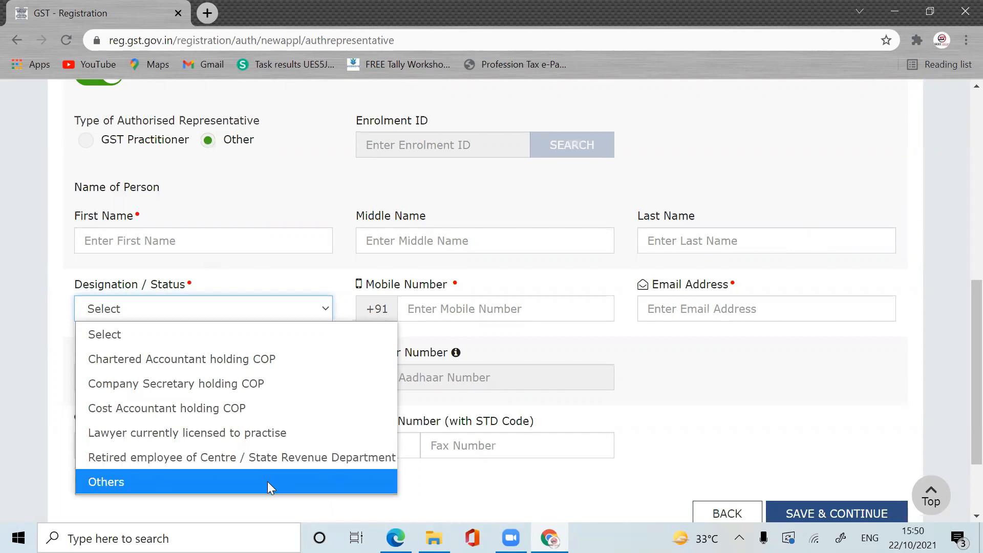
left_click(750, 404)
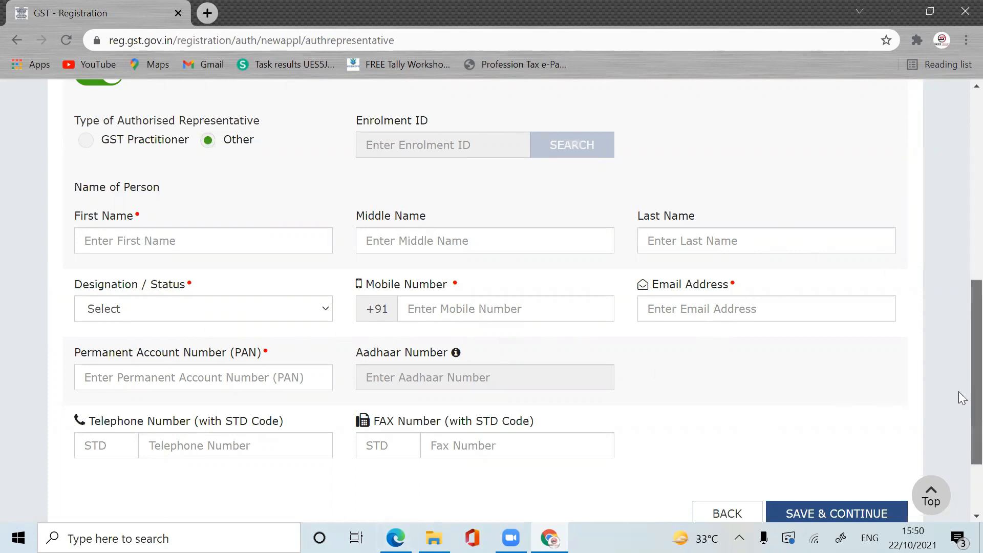
Step: Set 'Do you have any Authorized Representative?' to No and save the step
scroll(958, 391, "up", 3)
scroll(959, 328, "down", 2)
scroll(962, 383, "down", 3)
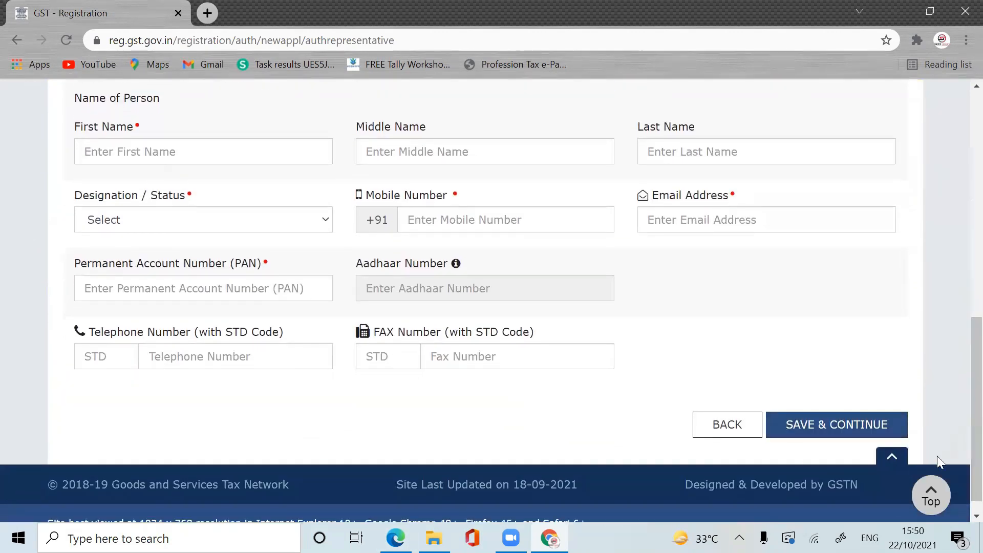
scroll(960, 354, "up", 6)
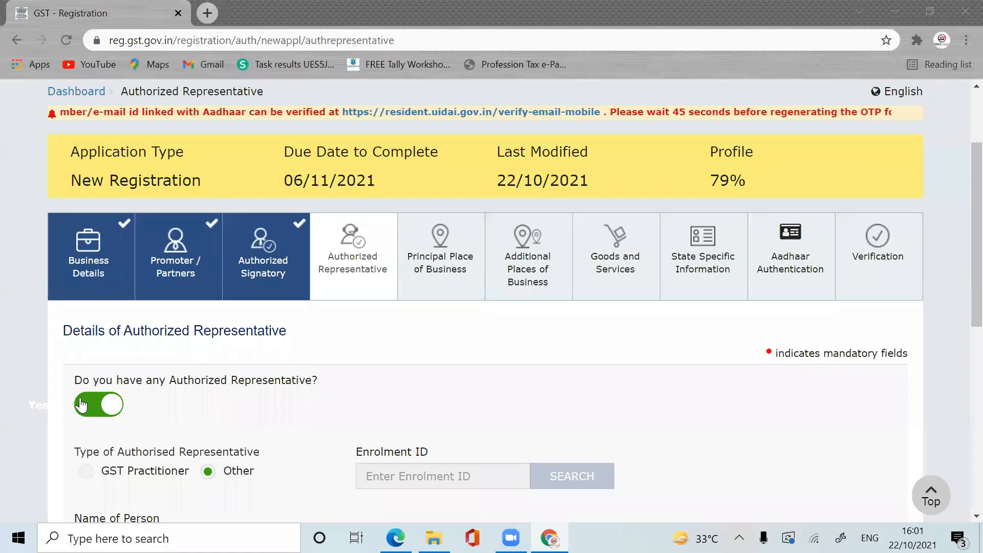
left_click(104, 395)
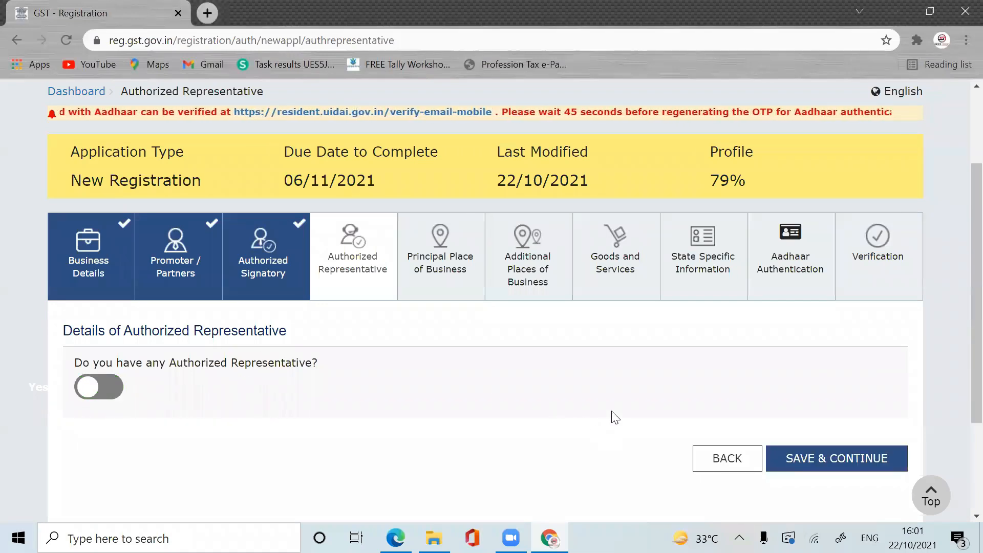
left_click(837, 458)
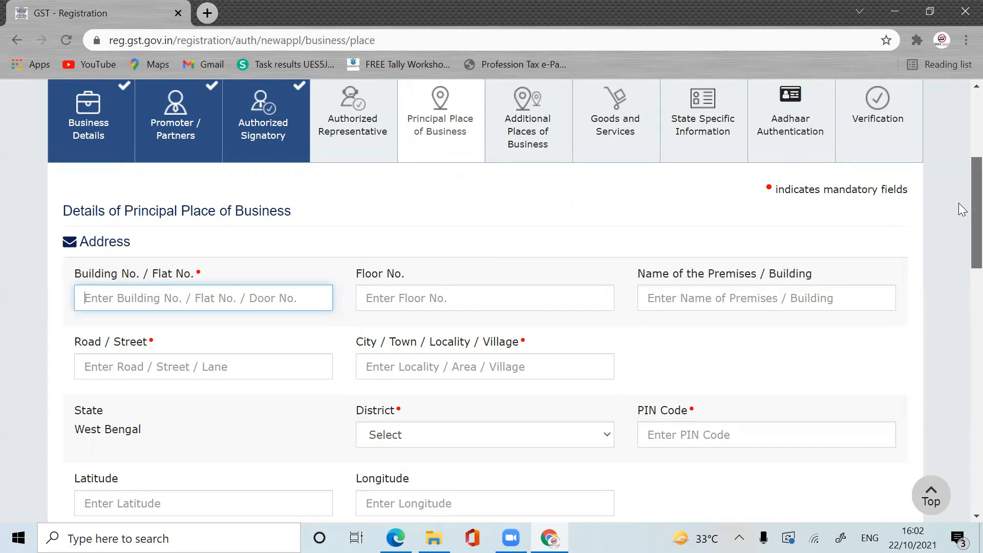
Step: Enter the business premises' building number, floor and premises name
left_click_drag(977, 202, 977, 221)
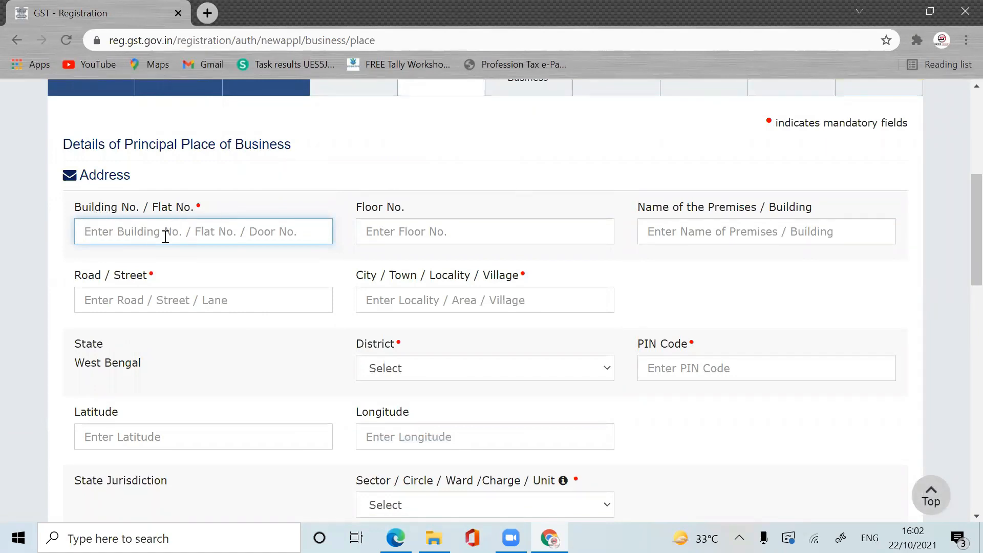
type("142")
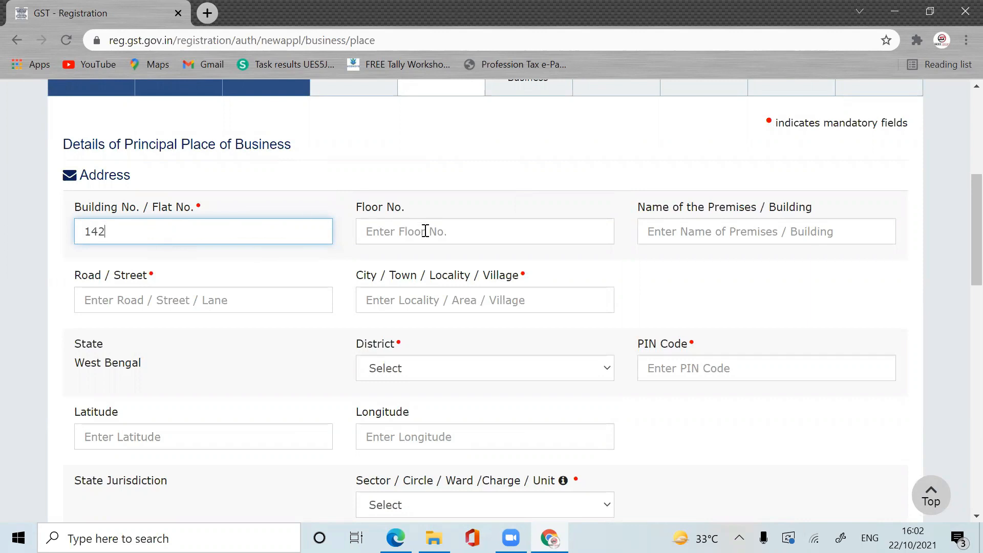
left_click(425, 232)
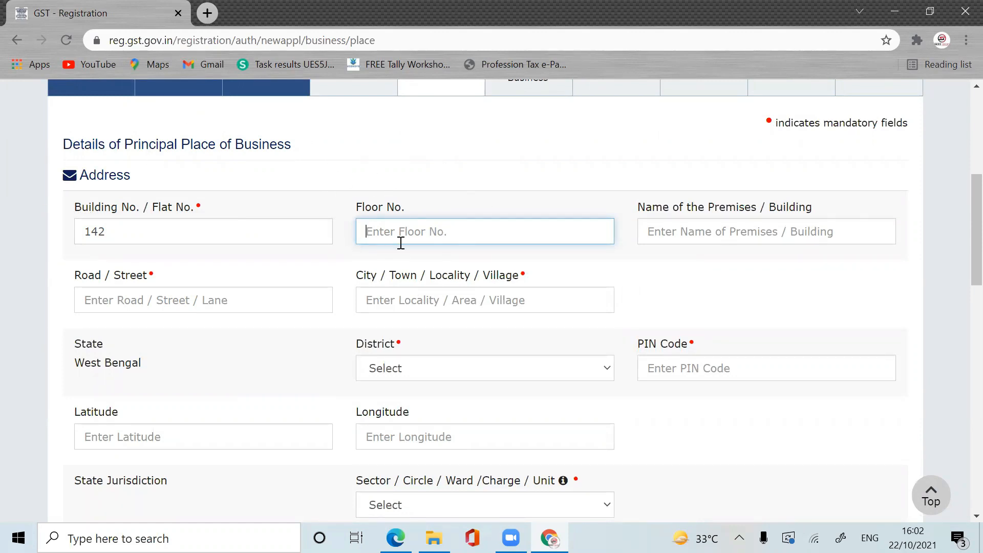
type("3RD FLOOR")
left_click(673, 241)
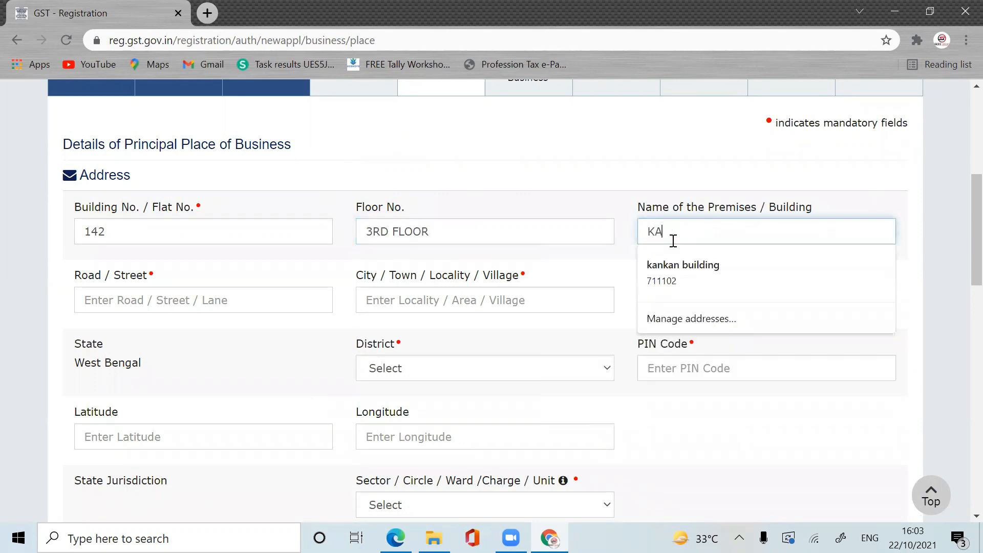
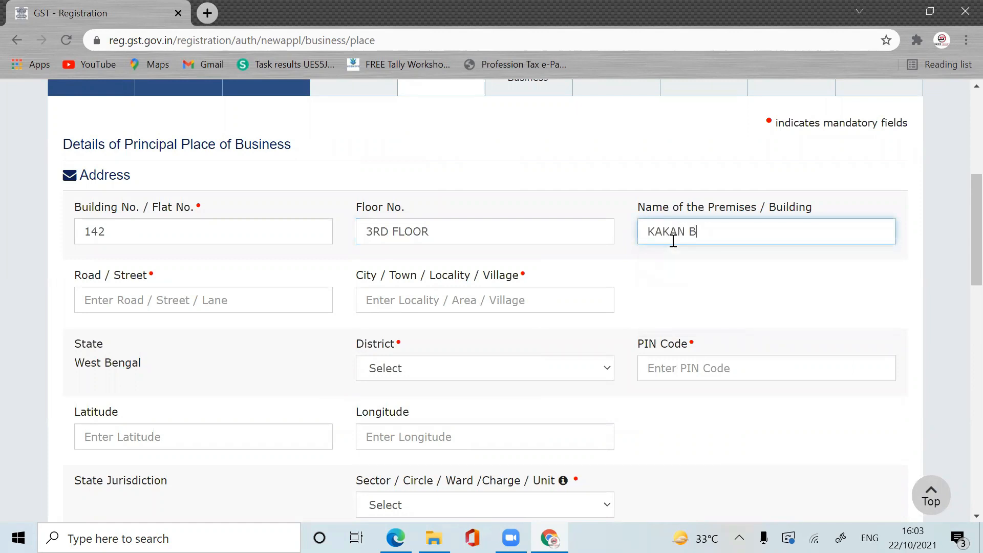
left_click(760, 298)
Step: Enter road and city, select Howrah district, and fill the PIN code from autofill
left_click(132, 301)
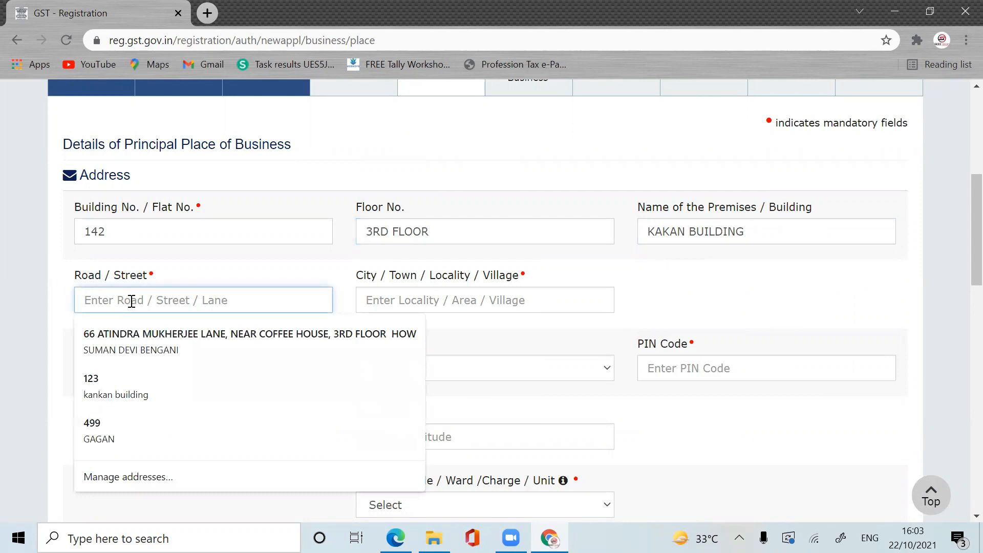
left_click(437, 293)
type("HOWRAH")
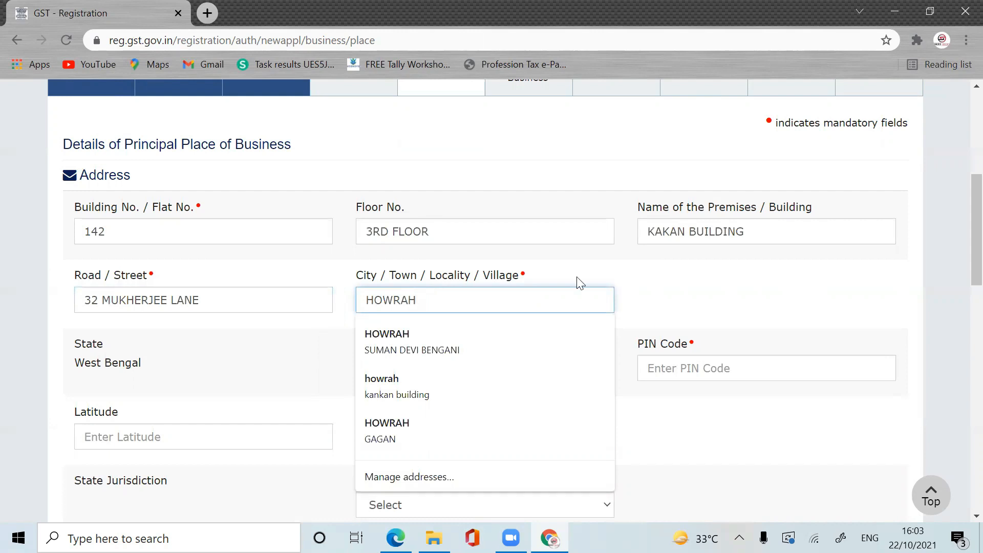
left_click(756, 281)
scroll(549, 248, "down", 3)
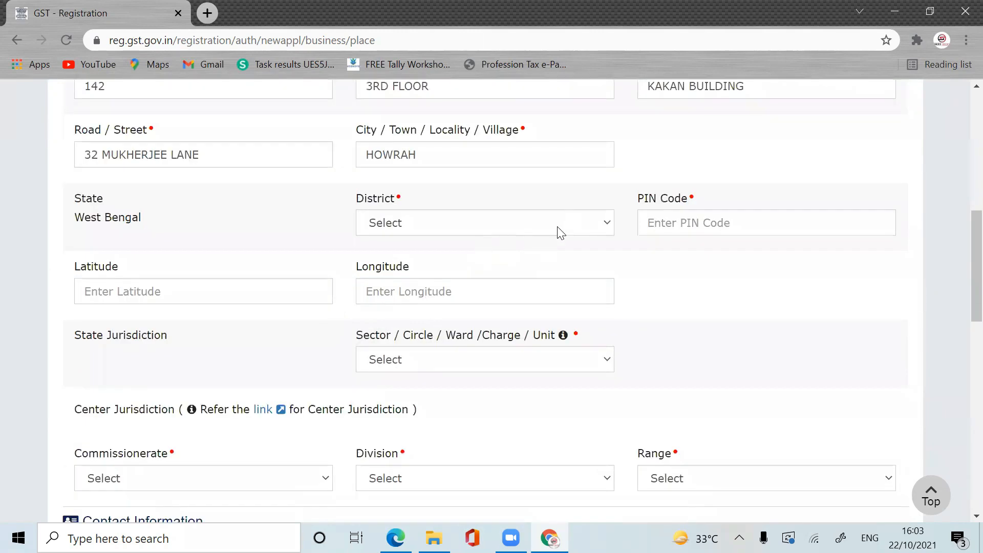
left_click(555, 233)
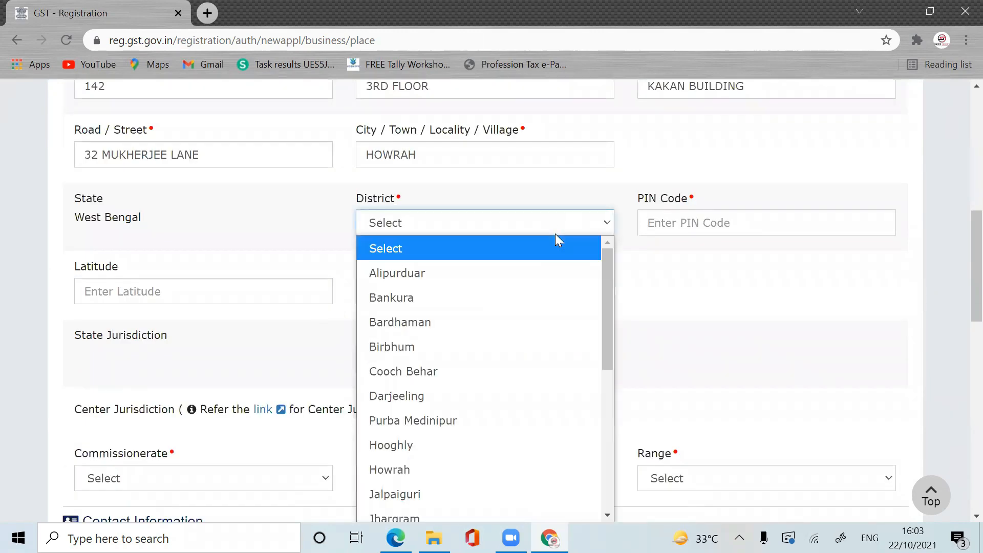
left_click(470, 464)
left_click(723, 224)
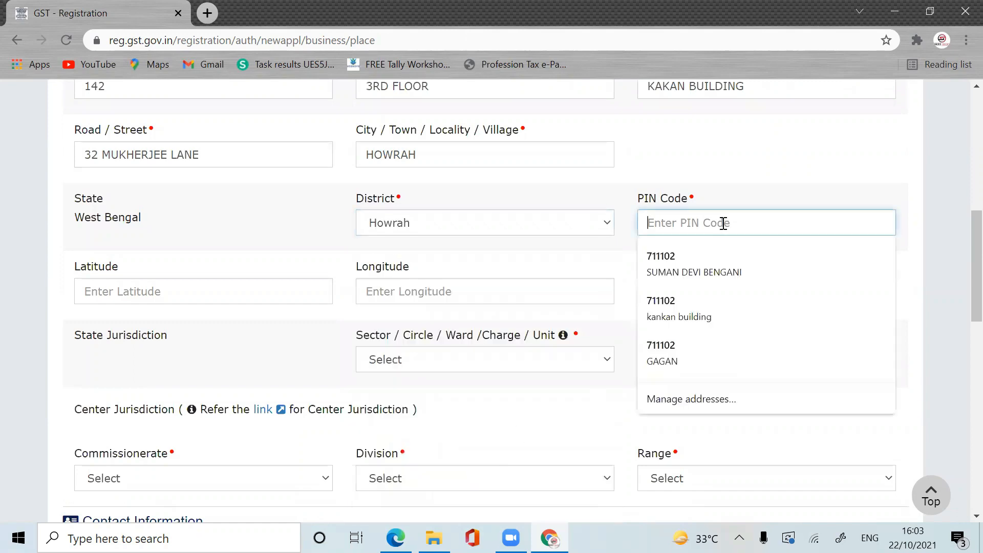
left_click(686, 264)
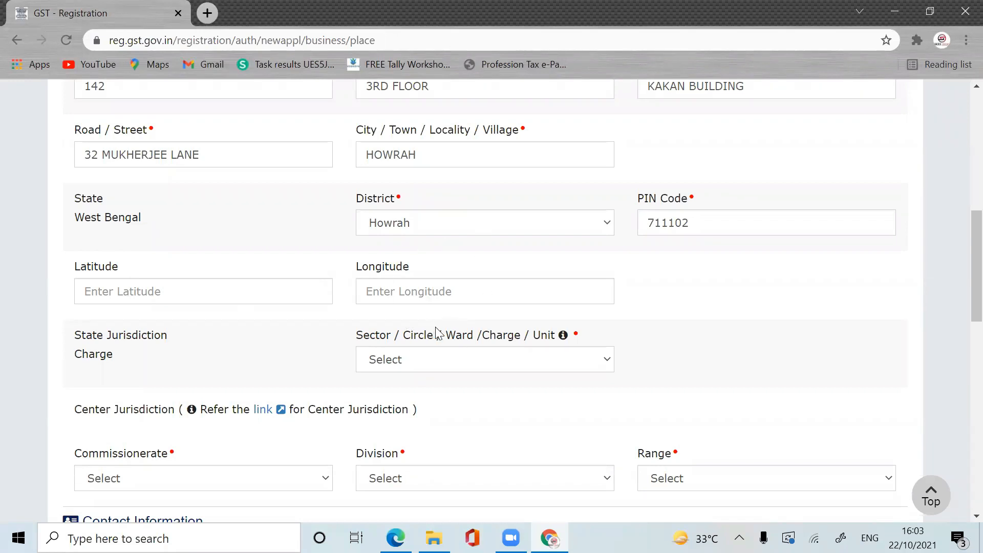
Step: Choose SHIBPUR sector, HOWRAH commissionerate, SHIBPUR DIVISION and RANGE-III in the jurisdiction dropdowns
left_click_drag(971, 301, 972, 338)
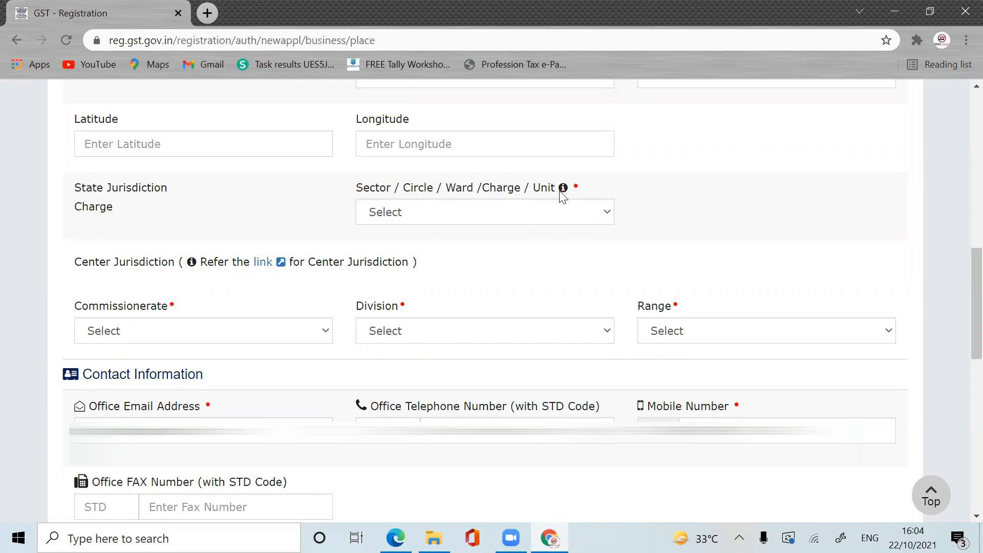
left_click(576, 213)
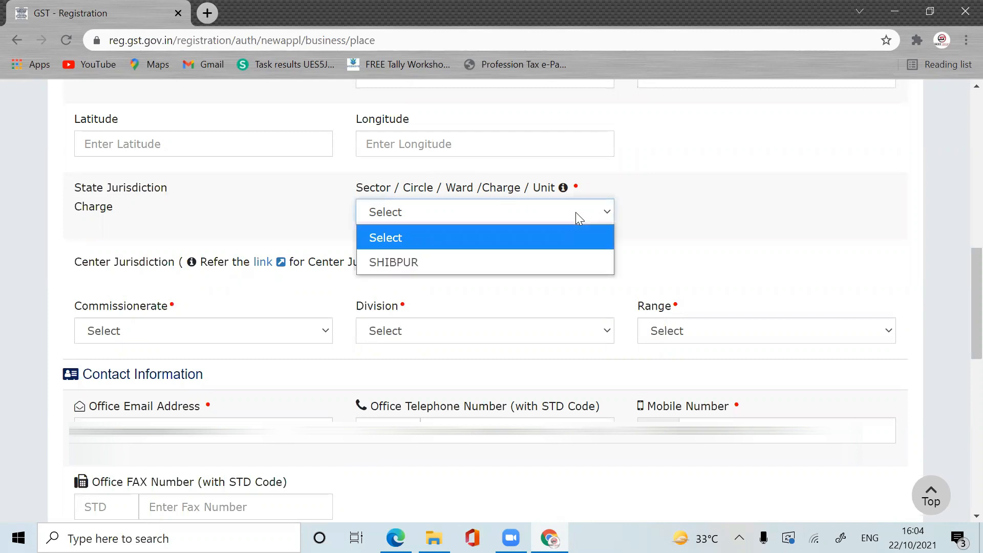
left_click(531, 262)
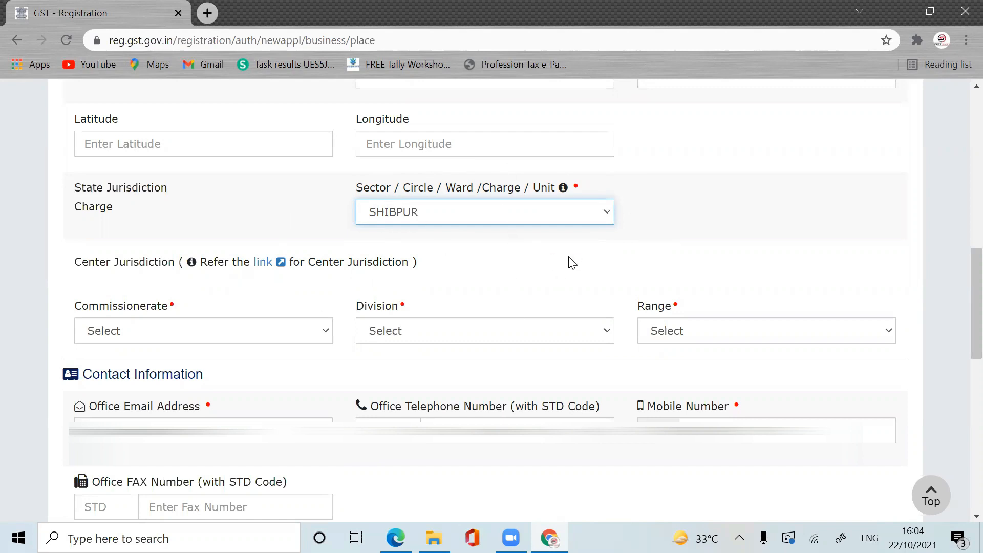
left_click(277, 338)
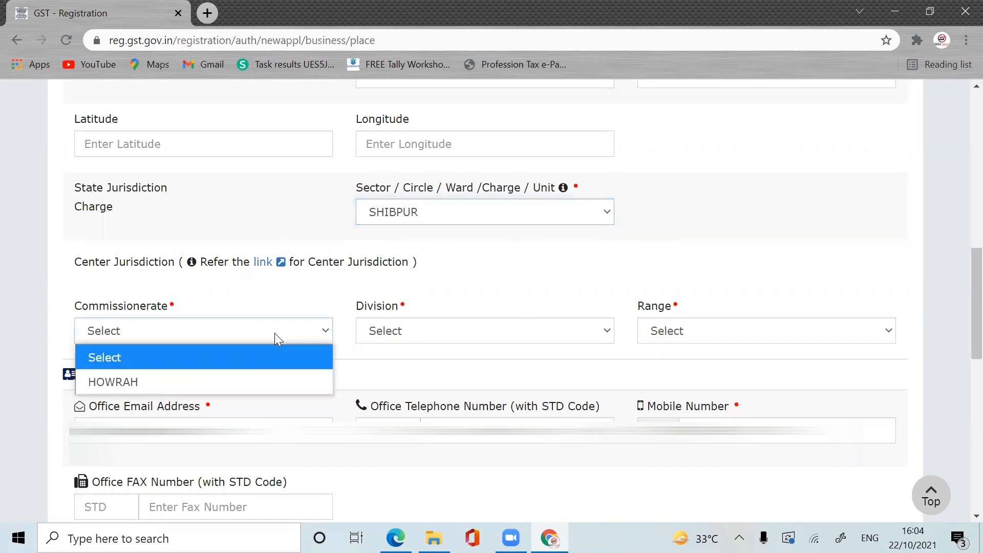
left_click(228, 379)
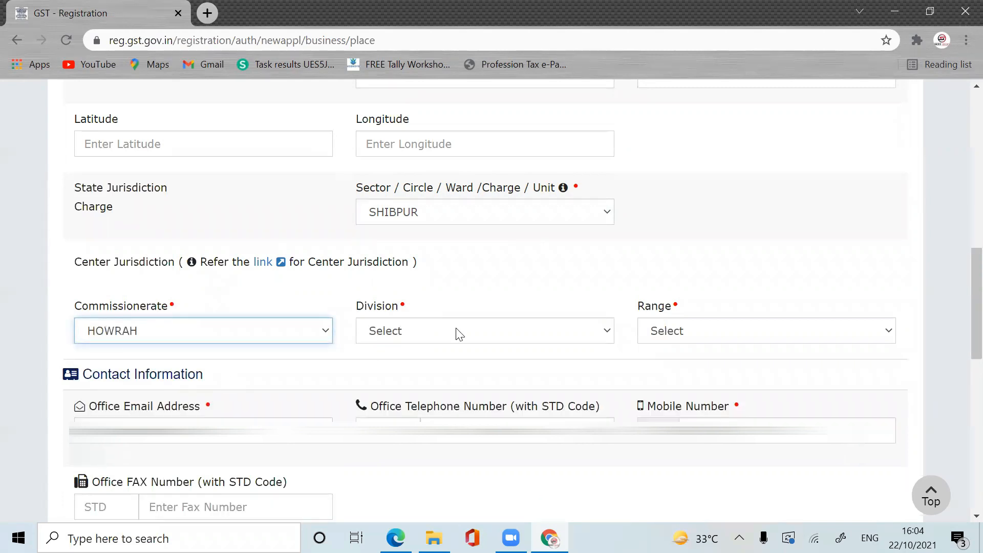
left_click(459, 333)
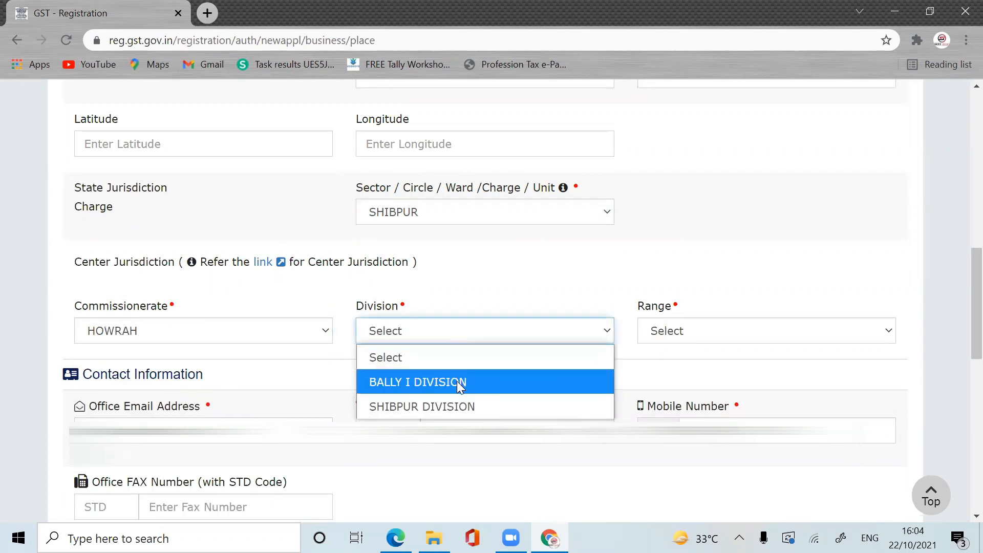
left_click(456, 406)
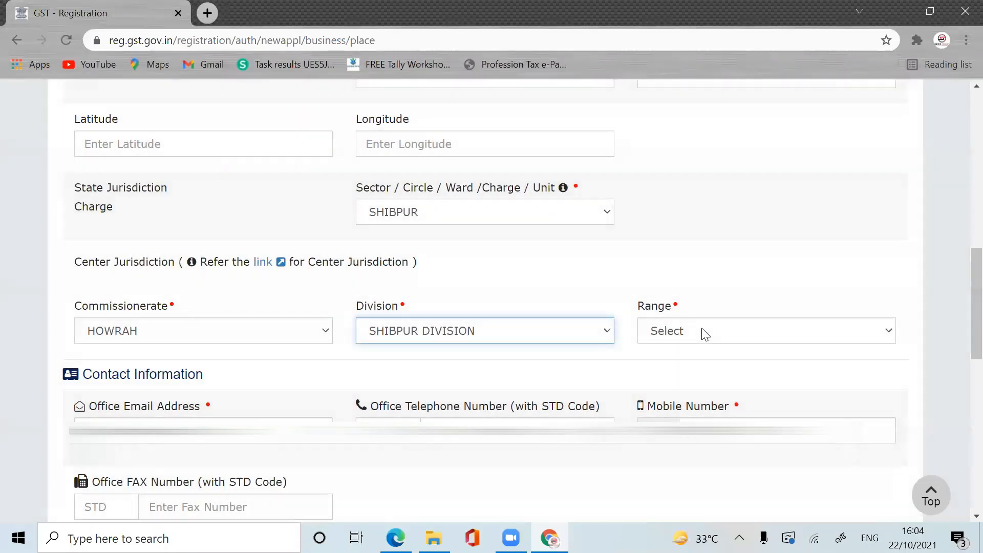
left_click(705, 333)
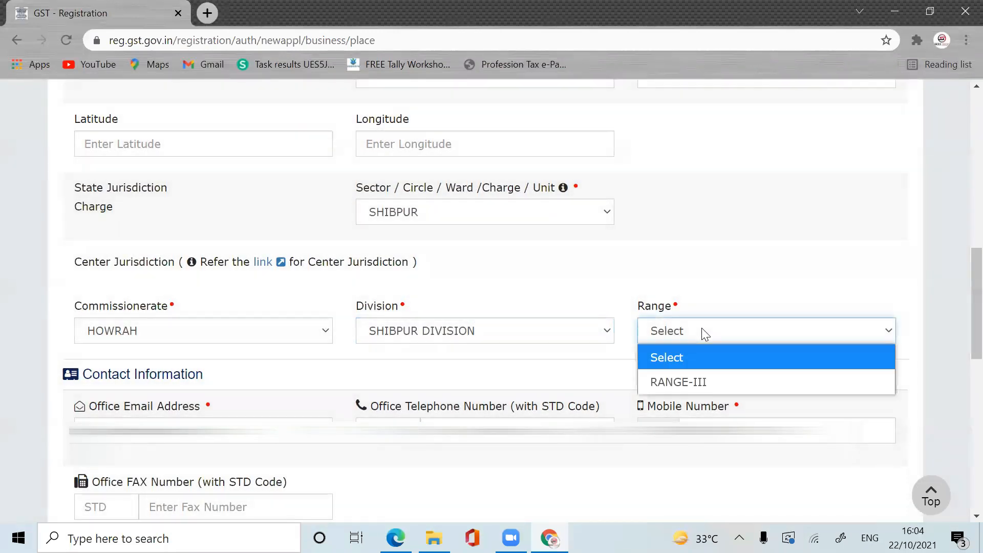
left_click(704, 380)
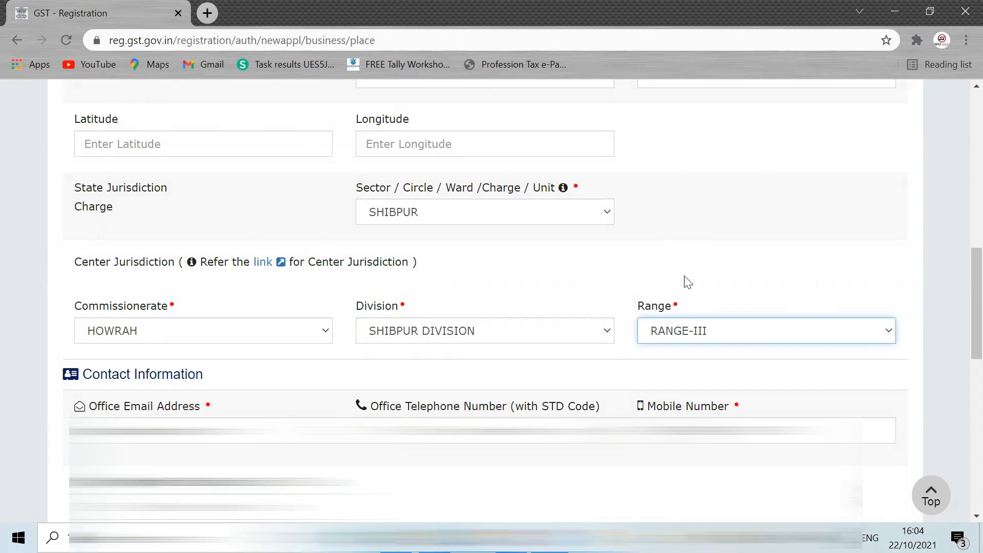
scroll(960, 354, "up", 1)
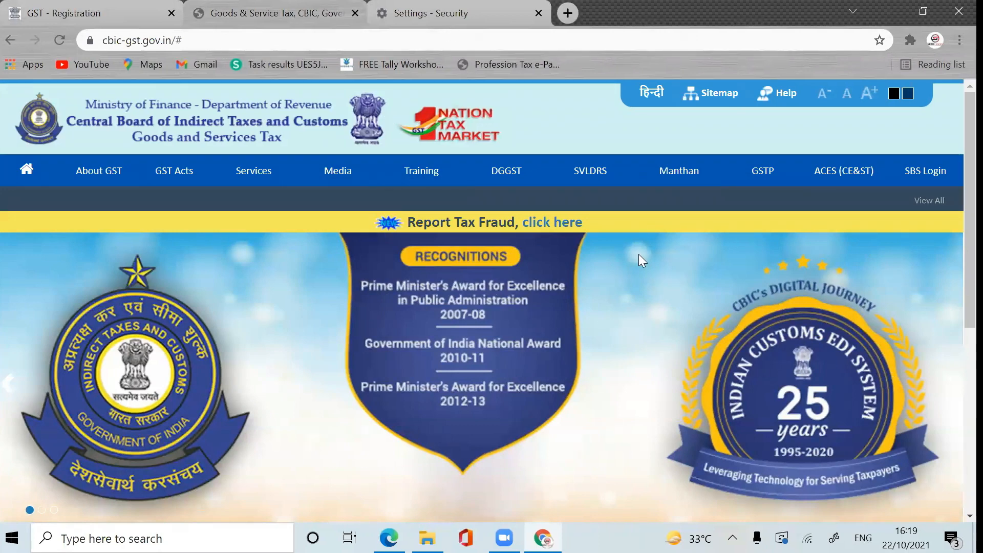
Step: On the CBIC site, open the West Bengal jurisdiction lookup and the KOLKATA zone commissionerates
mouse_move(245, 175)
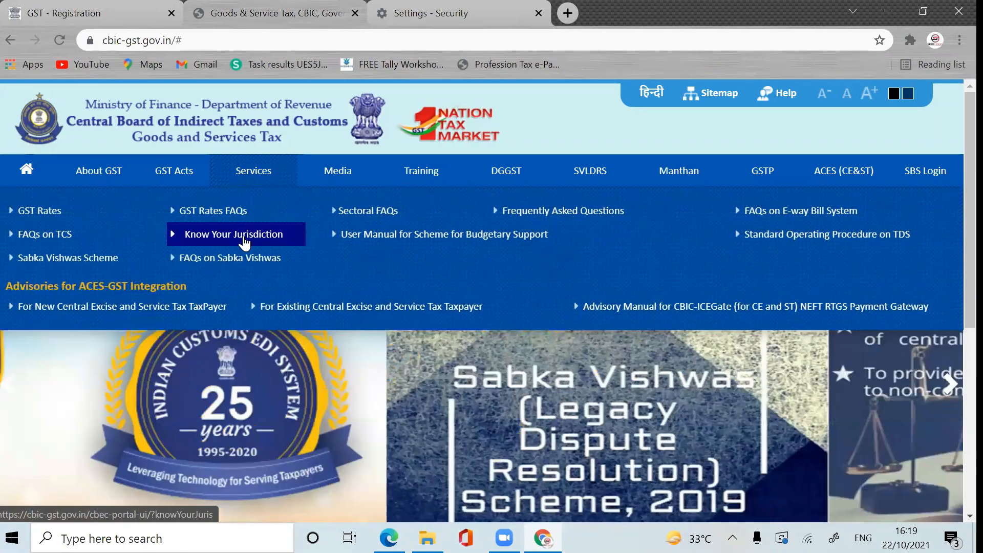
left_click(244, 236)
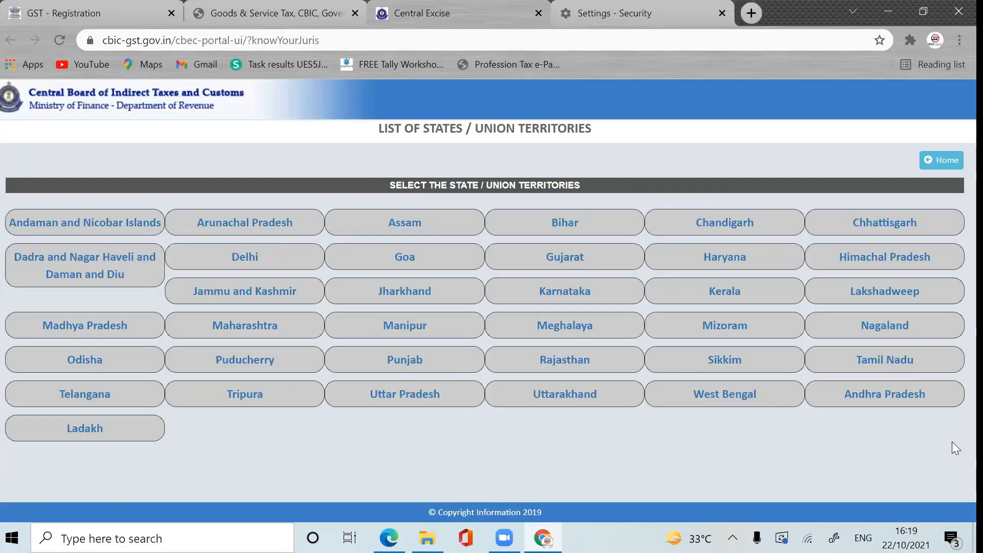
left_click(766, 397)
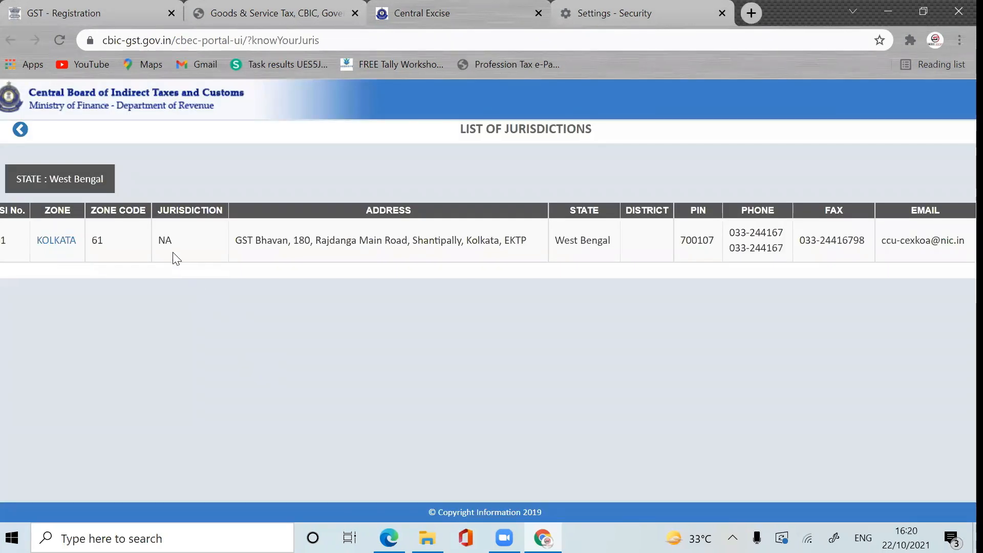
left_click(56, 243)
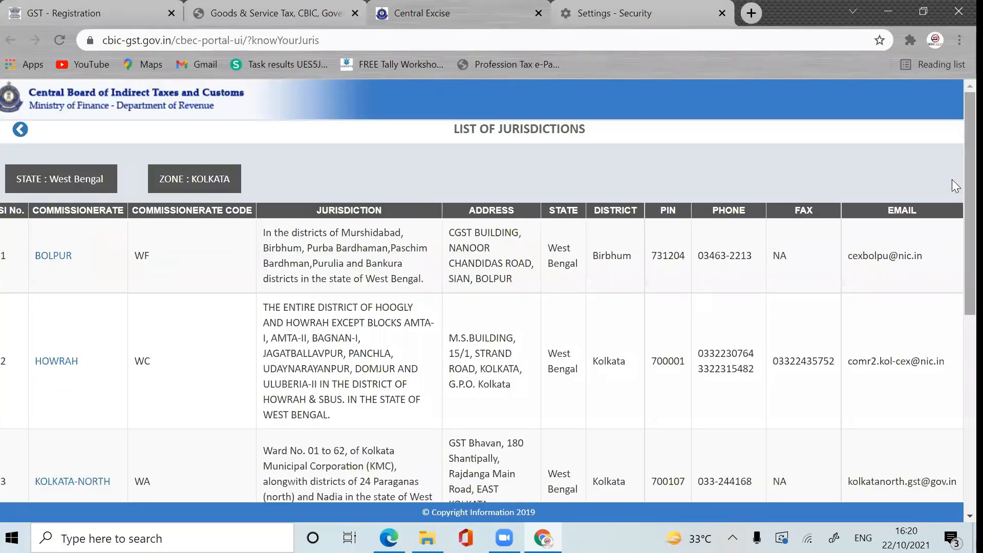
Step: View Howrah's Shibpur Division range table, then return to the GST registration tab
scroll(952, 174, "down", 1)
scroll(952, 169, "up", 1)
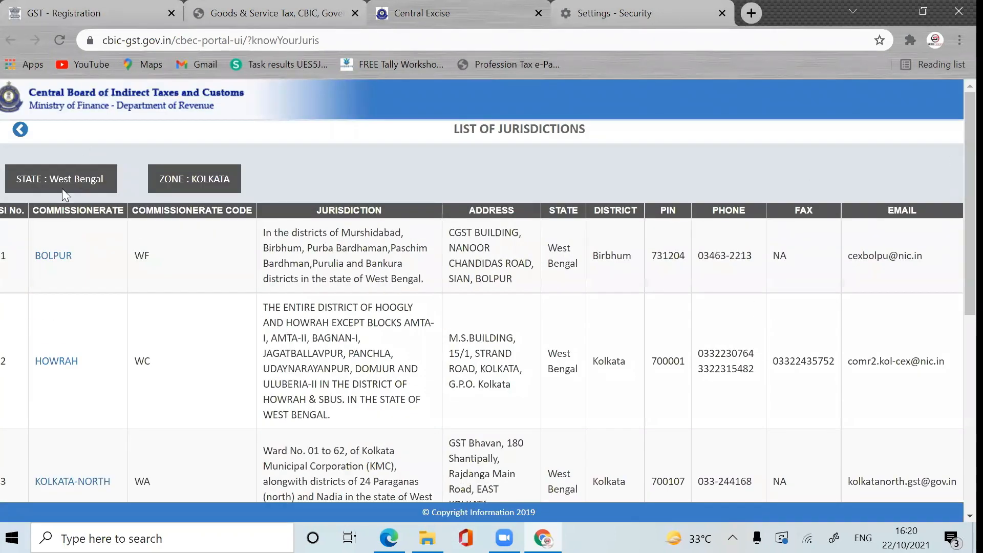
left_click(40, 361)
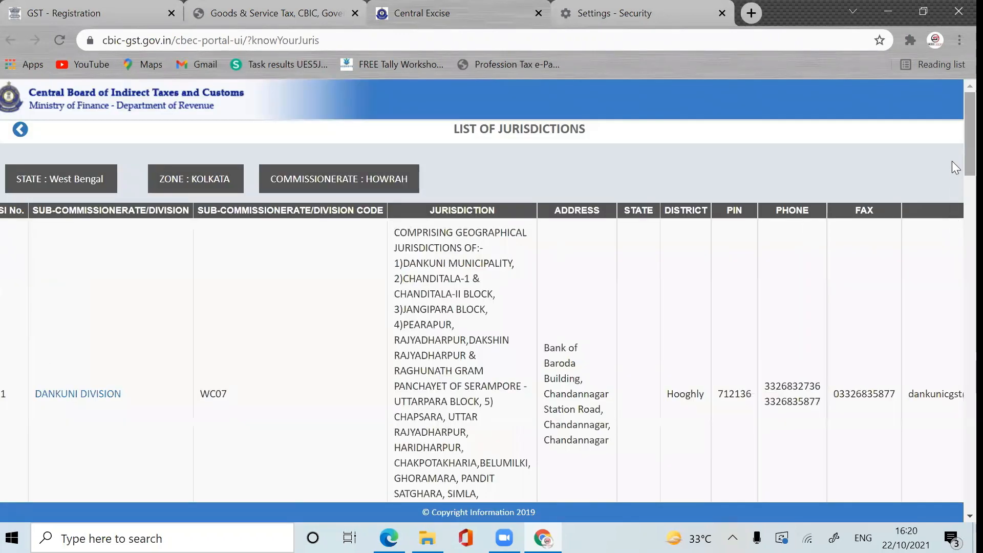
scroll(952, 154, "down", 3)
scroll(951, 173, "up", 3)
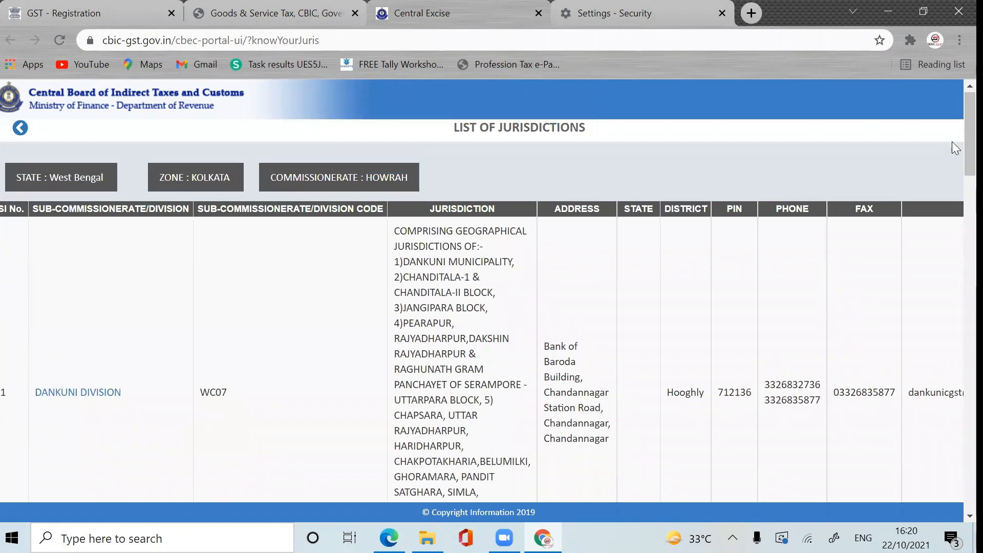
left_click_drag(952, 134, 955, 435)
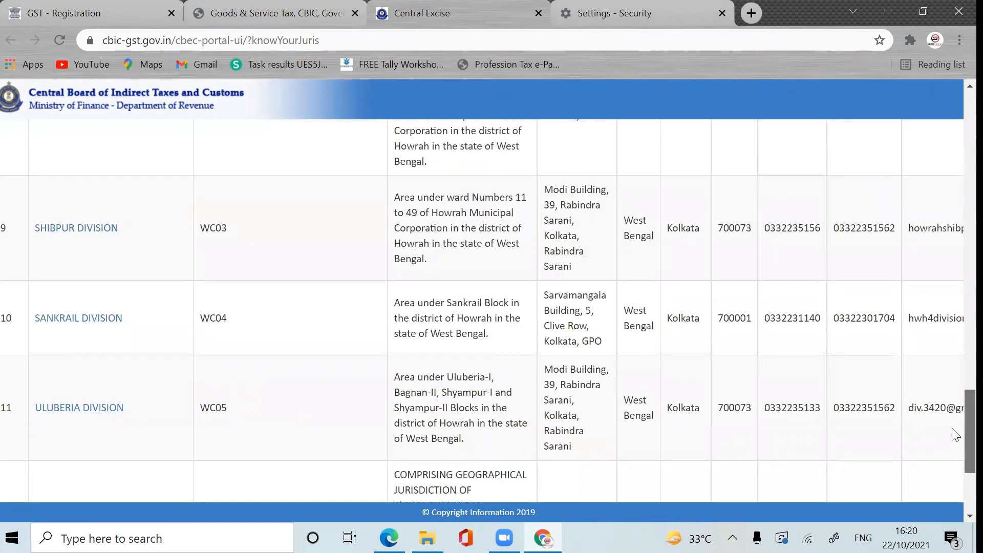
left_click(67, 229)
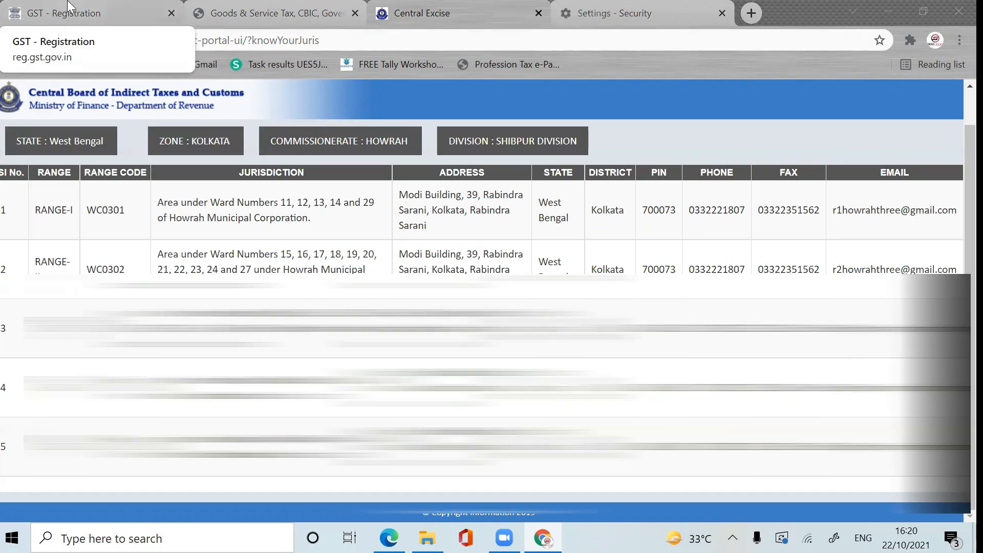
left_click(68, 6)
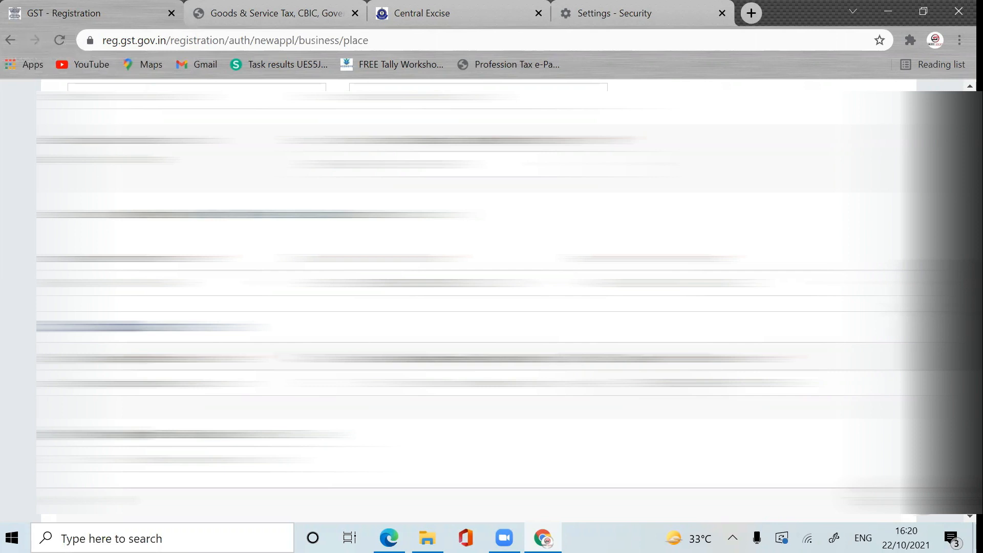
Step: Choose Rented under Nature of possession of premises on the Principal Place of Business form
scroll(476, 302, "down", 3)
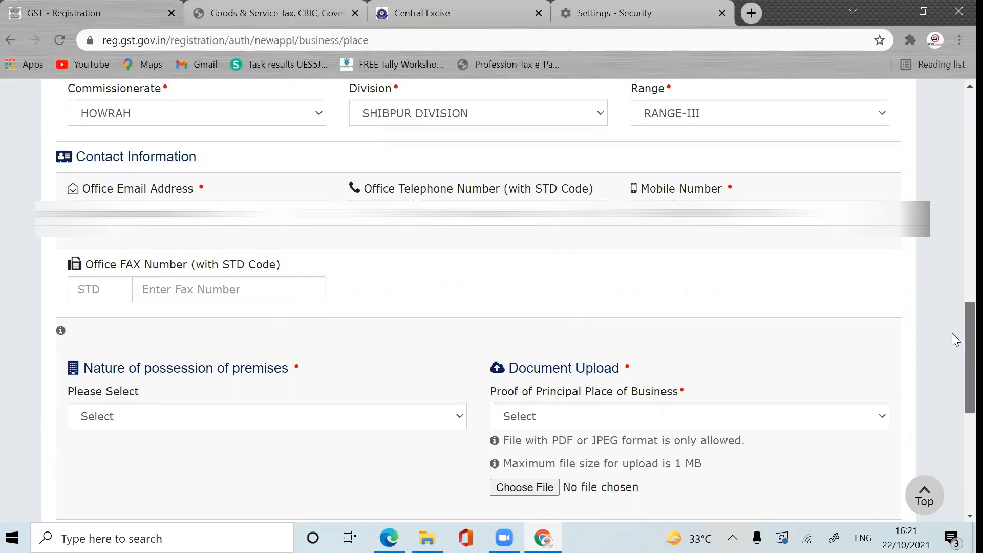
left_click_drag(952, 334, 951, 369)
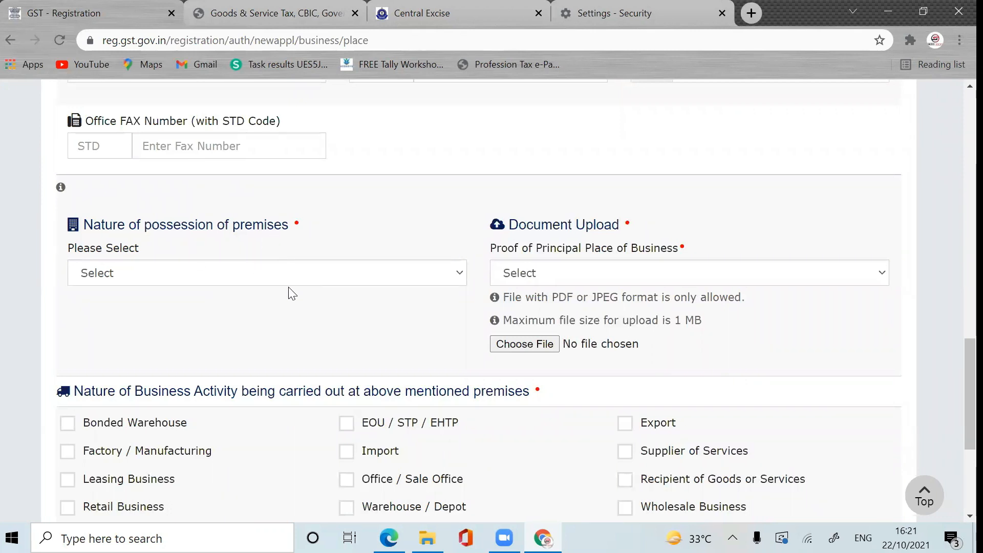
left_click(317, 272)
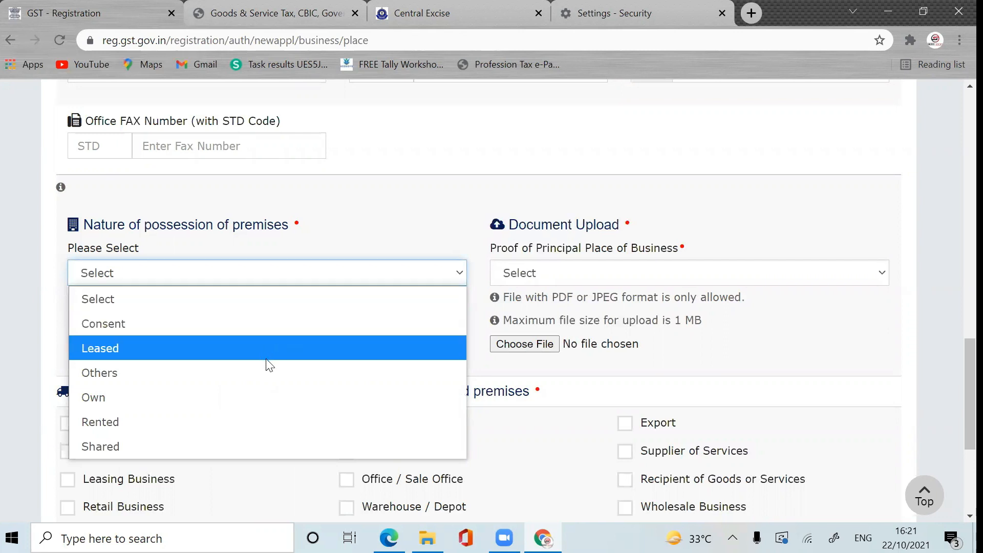
left_click(243, 420)
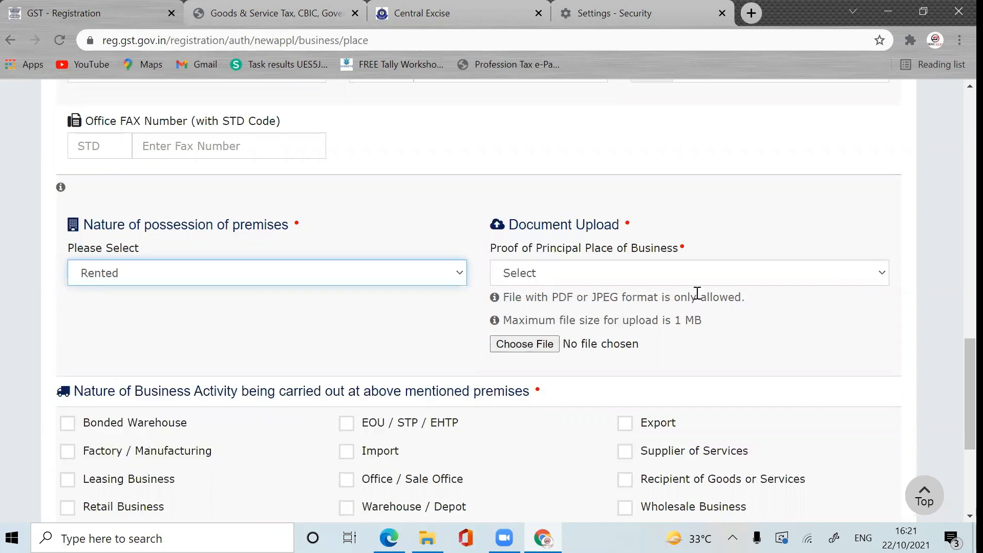
left_click(694, 274)
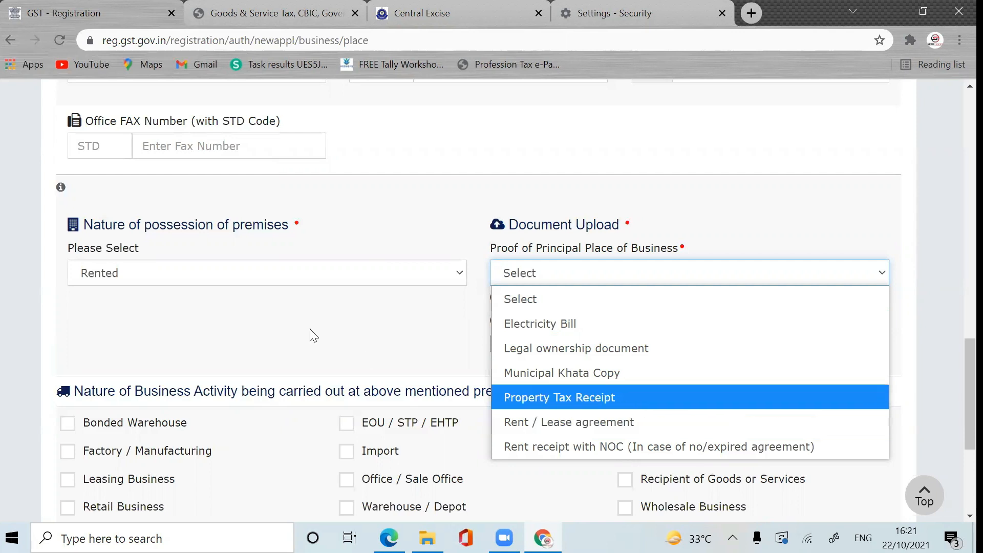
left_click(263, 273)
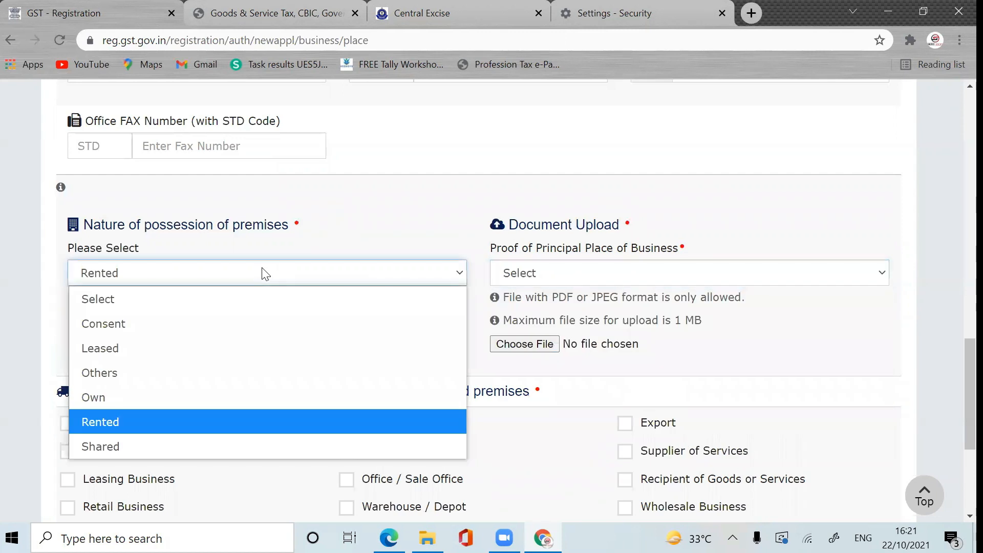
left_click(152, 397)
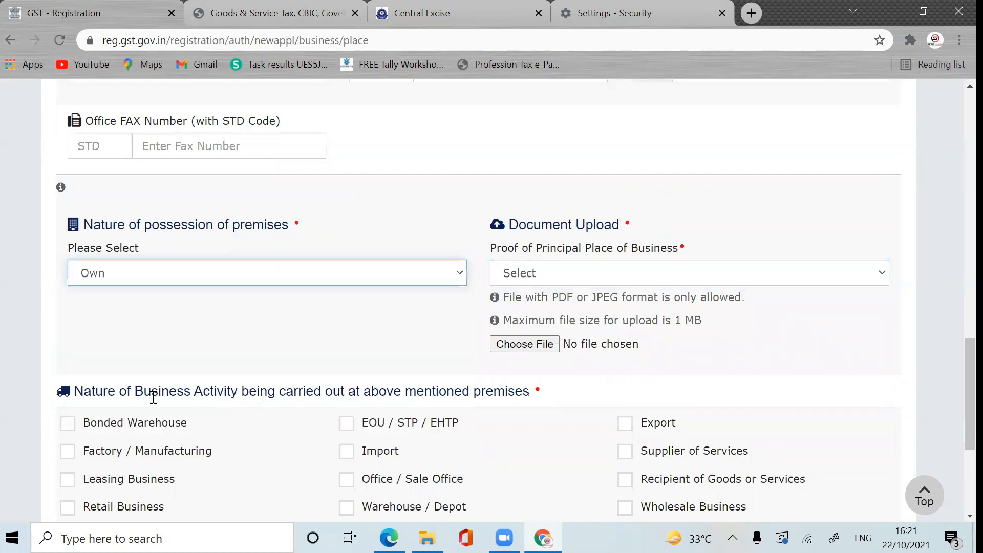
left_click(579, 270)
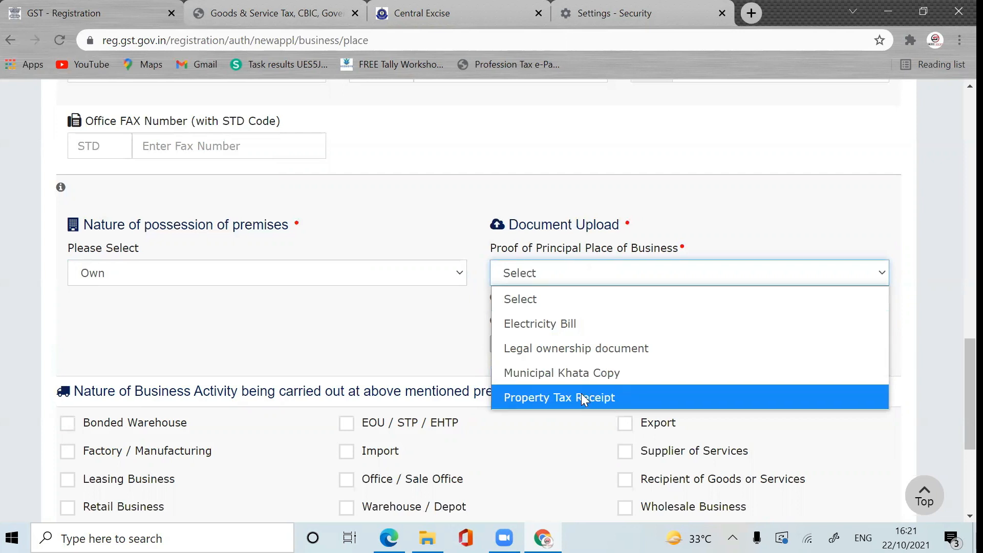
left_click(421, 356)
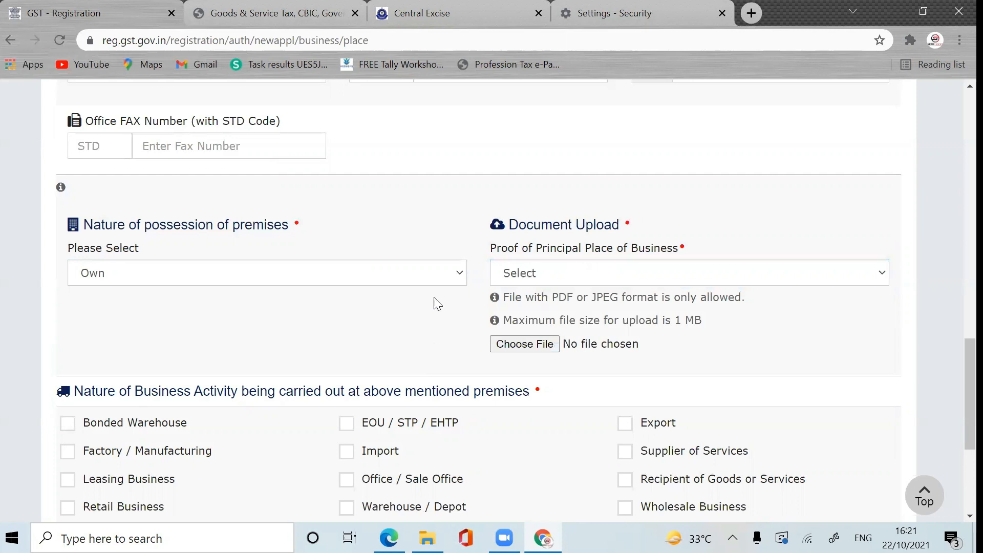
left_click(457, 274)
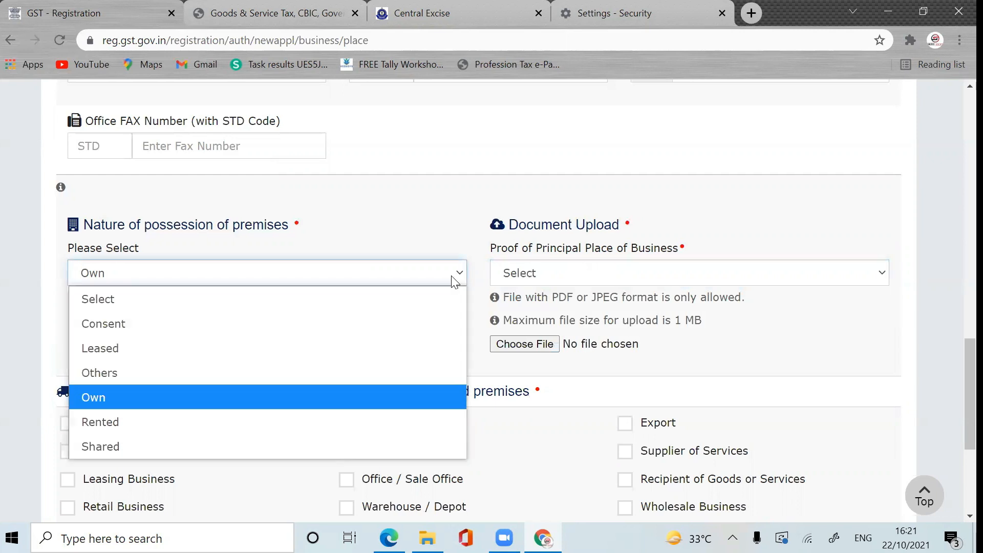
left_click(330, 334)
left_click(579, 270)
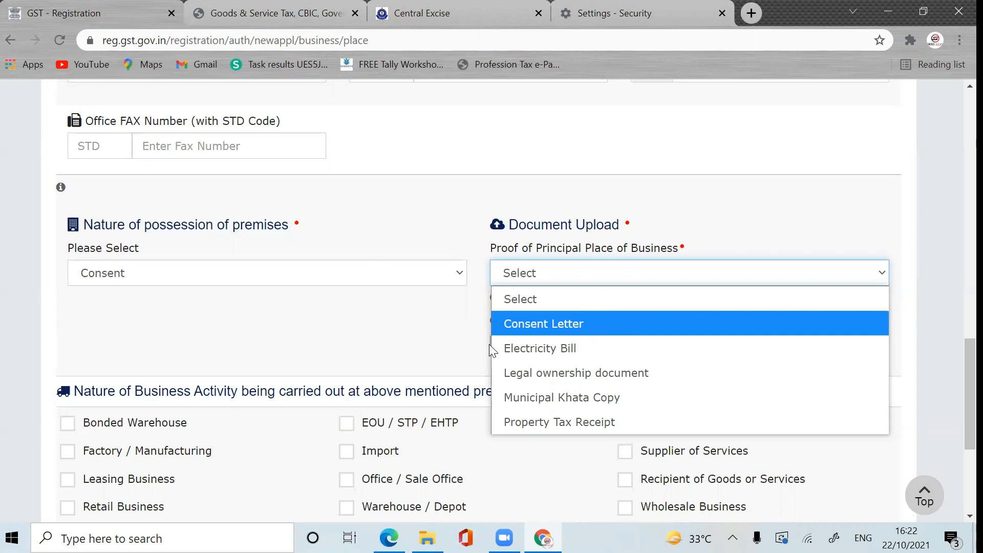
left_click(289, 350)
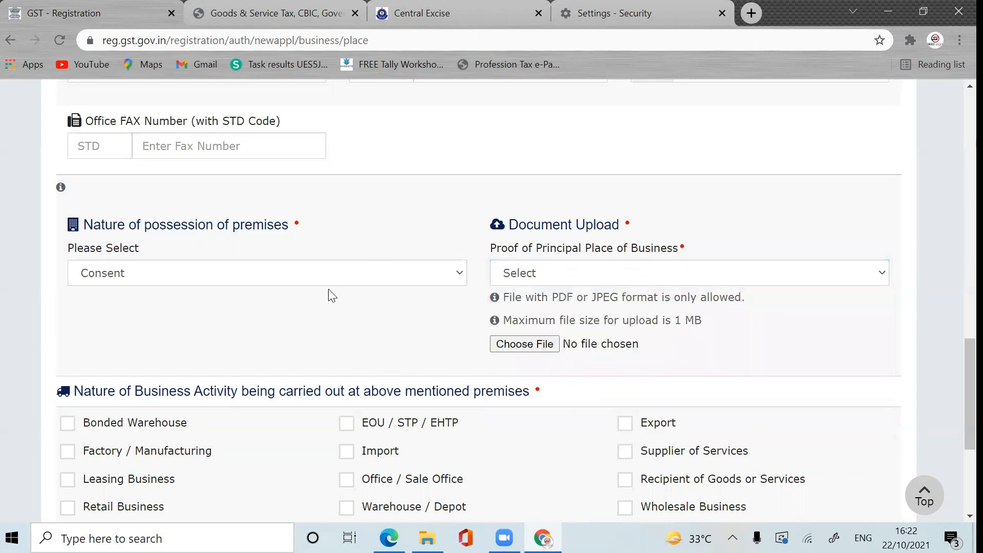
left_click(350, 273)
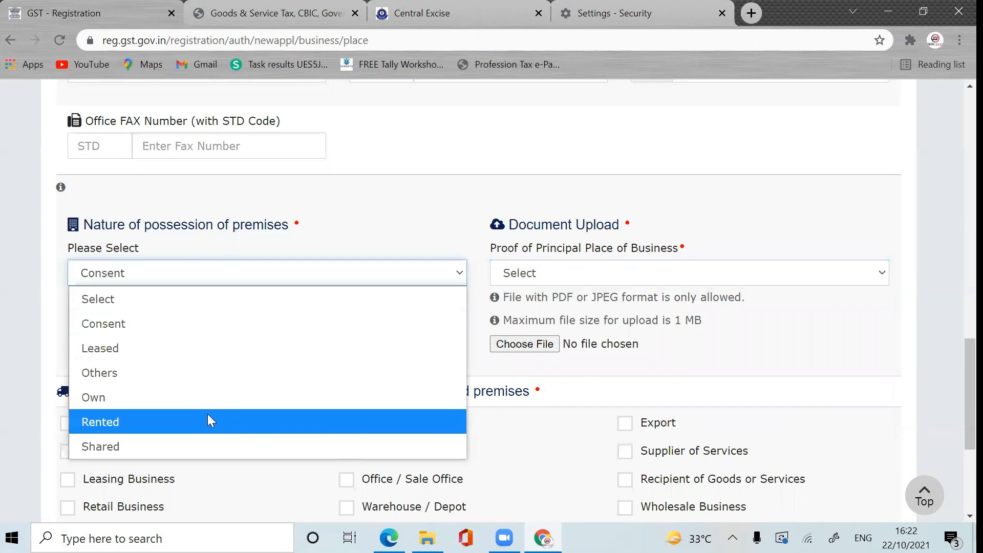
left_click(204, 418)
left_click(579, 283)
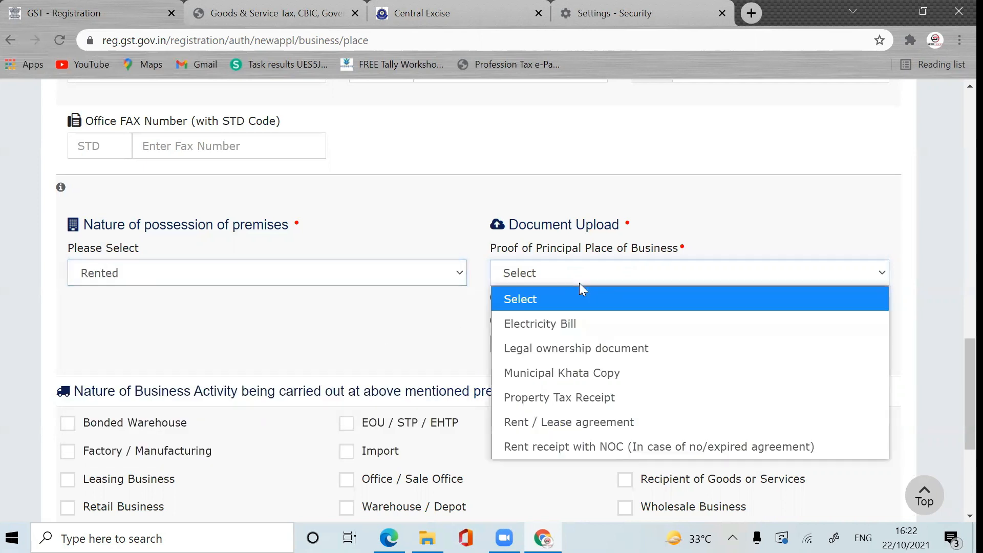
Step: Upload the Rent Agreement file as Rent / Lease agreement proof
left_click(535, 418)
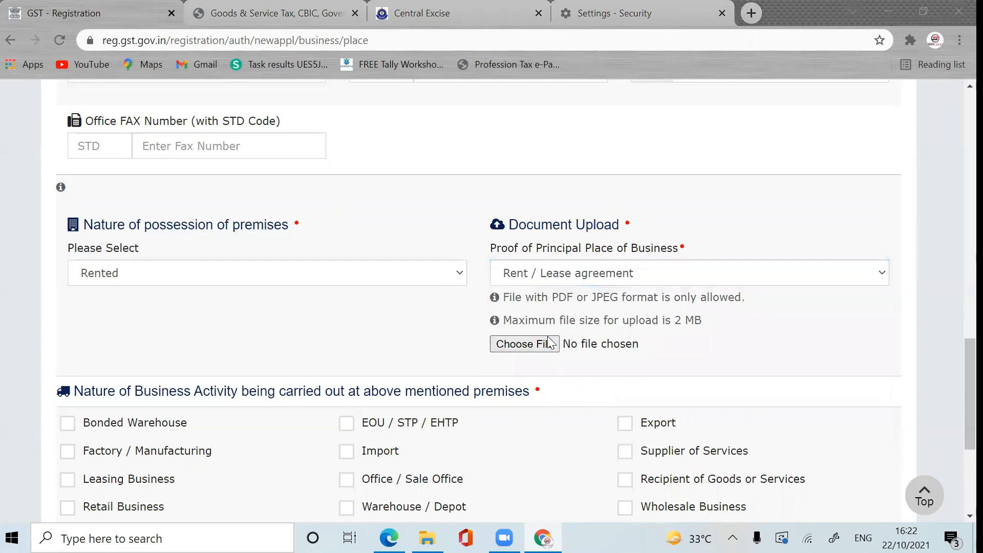
left_click(548, 342)
double_click(241, 146)
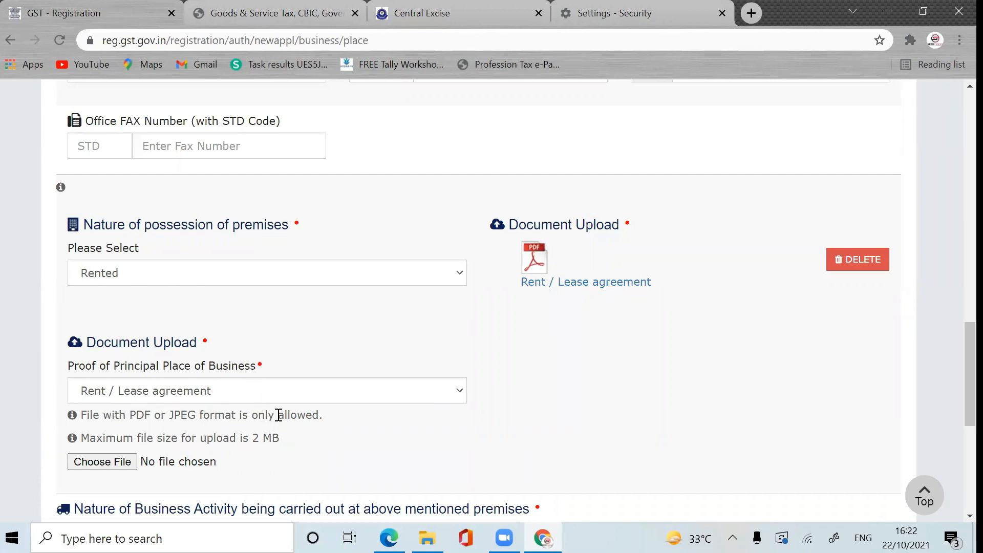
Step: Upload the Electricity Bill file as a second proof document
left_click(301, 399)
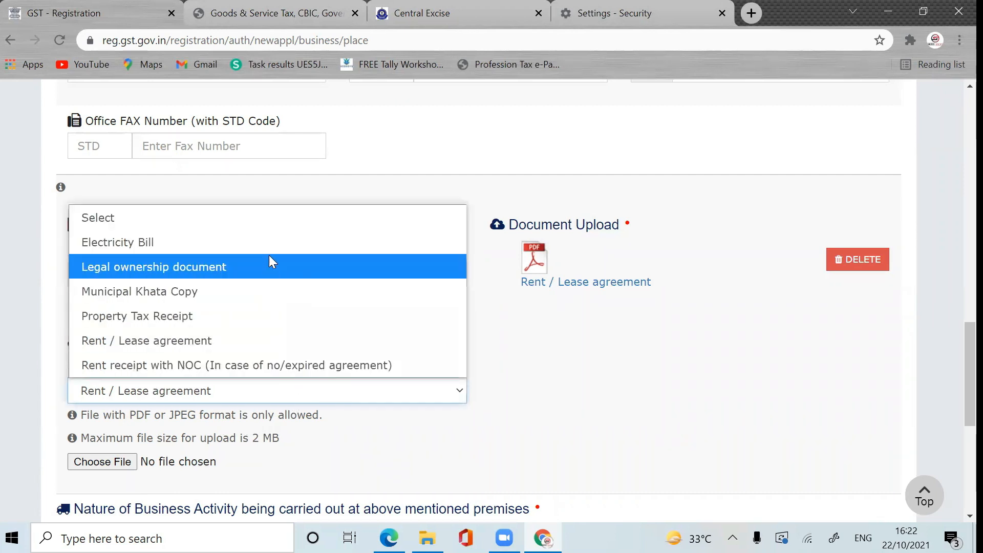
left_click(275, 242)
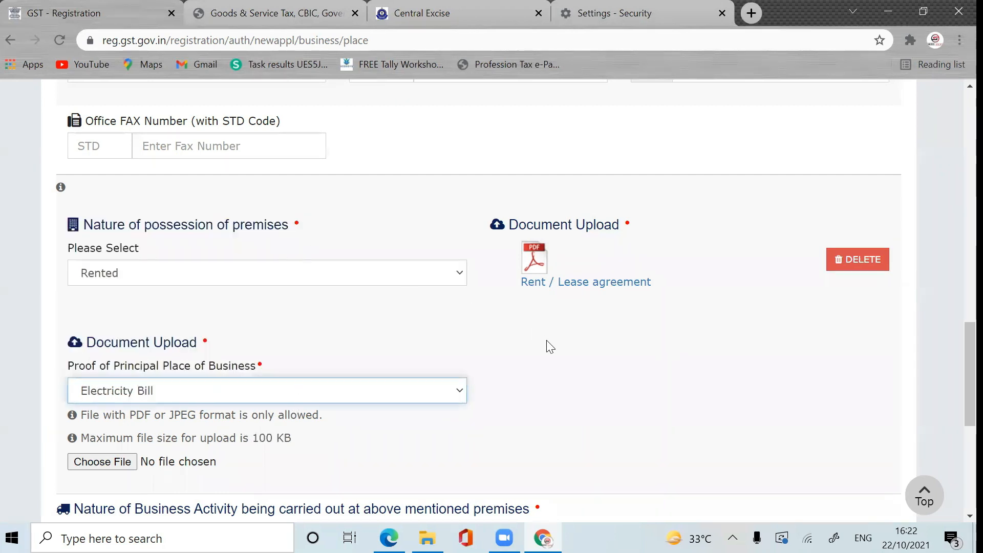
left_click(113, 461)
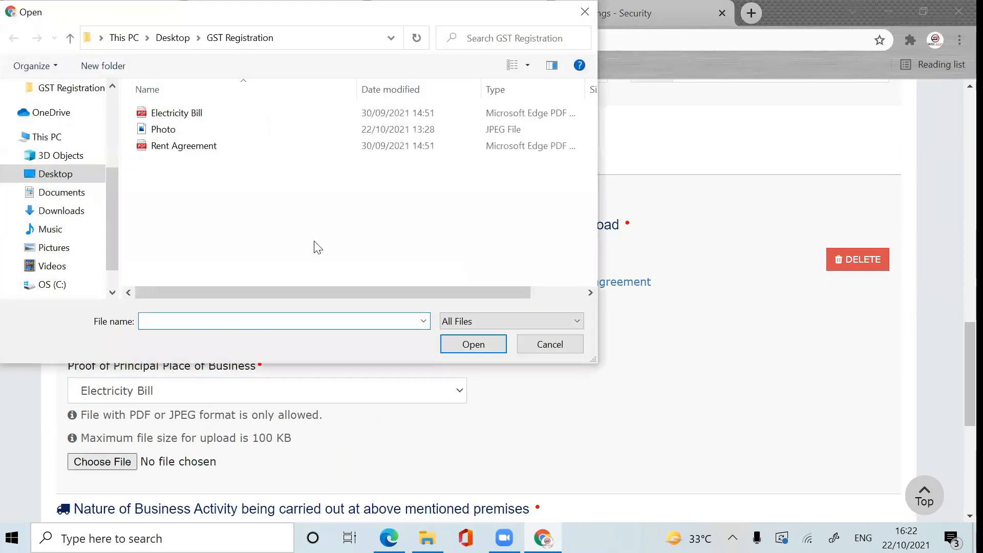
double_click(267, 112)
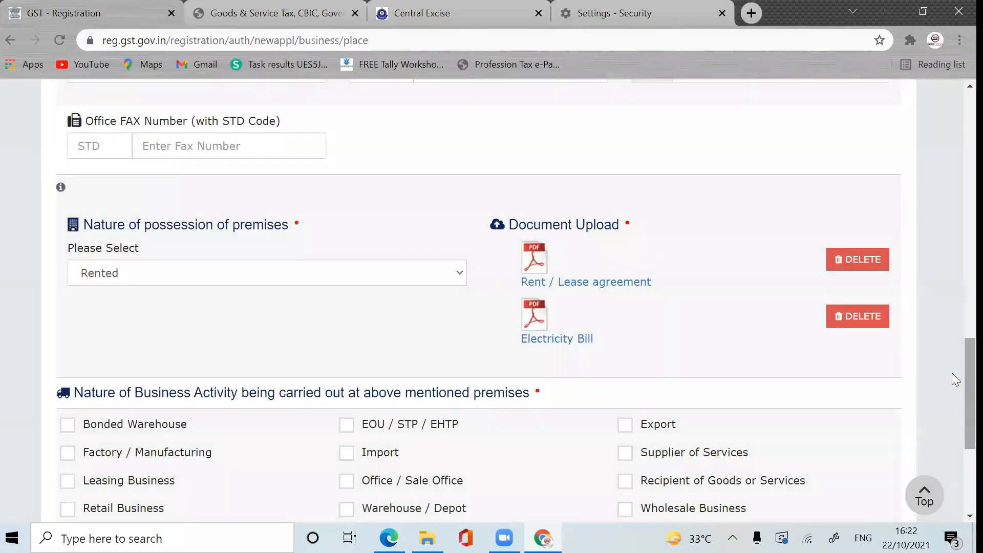
left_click_drag(952, 373, 951, 421)
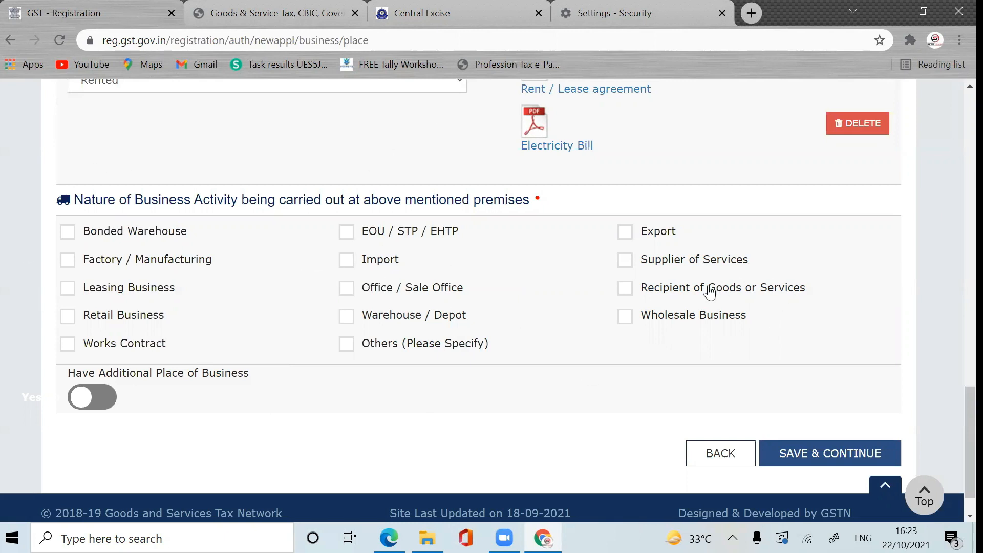
Step: Tick Wholesale Business under Nature of Business Activity
left_click(626, 316)
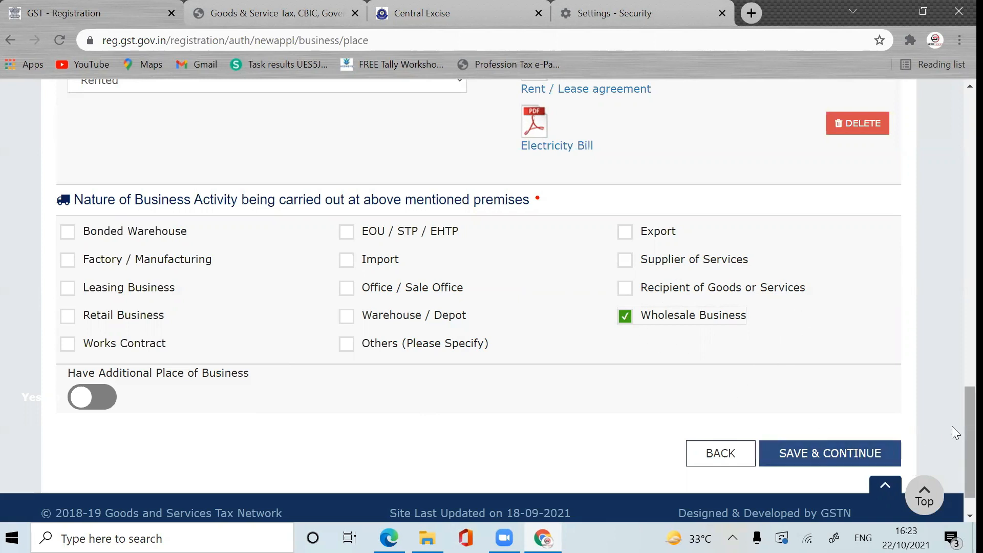
scroll(953, 430, "down", 2)
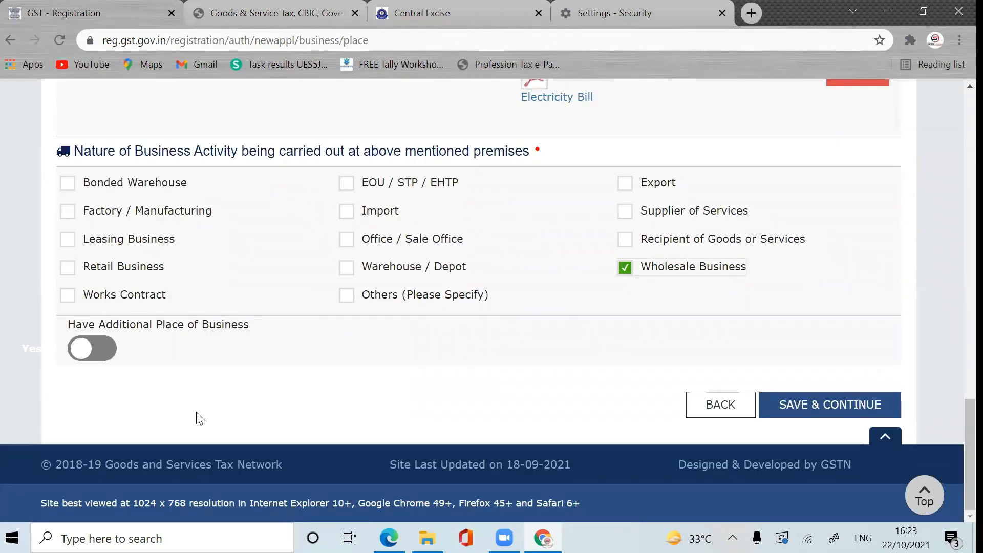
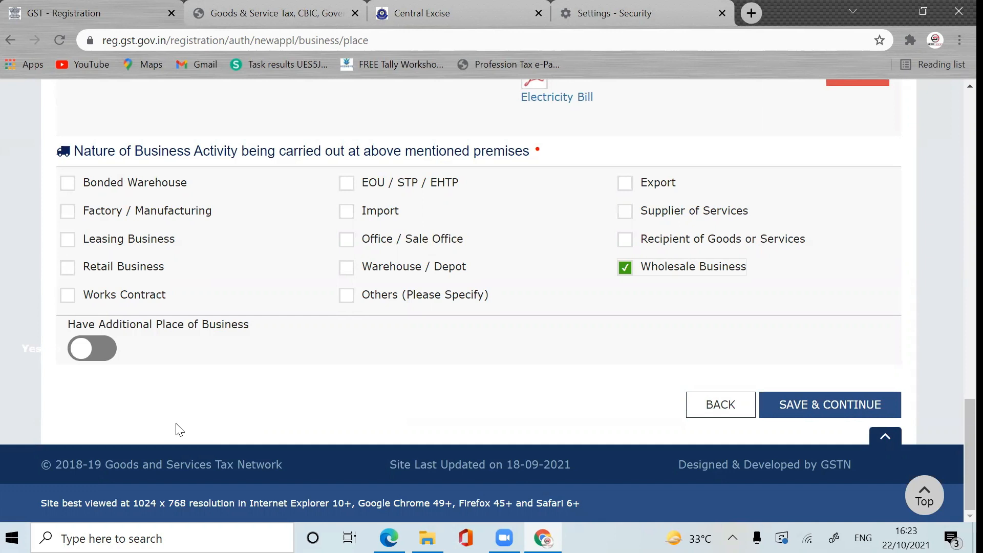
Step: Switch 'Have Additional Place of Business' to Yes on the Principal Place of Business tab
left_click(112, 357)
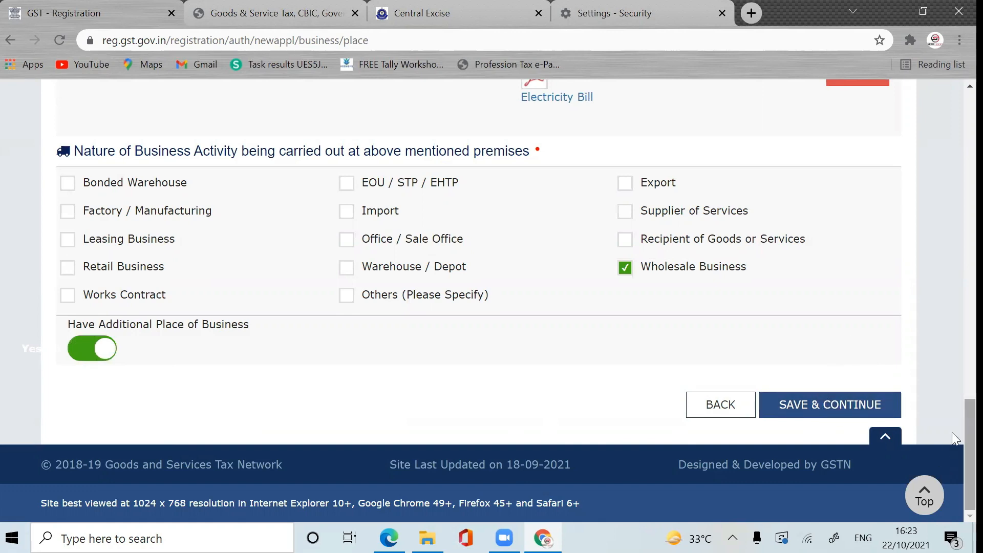
left_click_drag(952, 433, 957, 119)
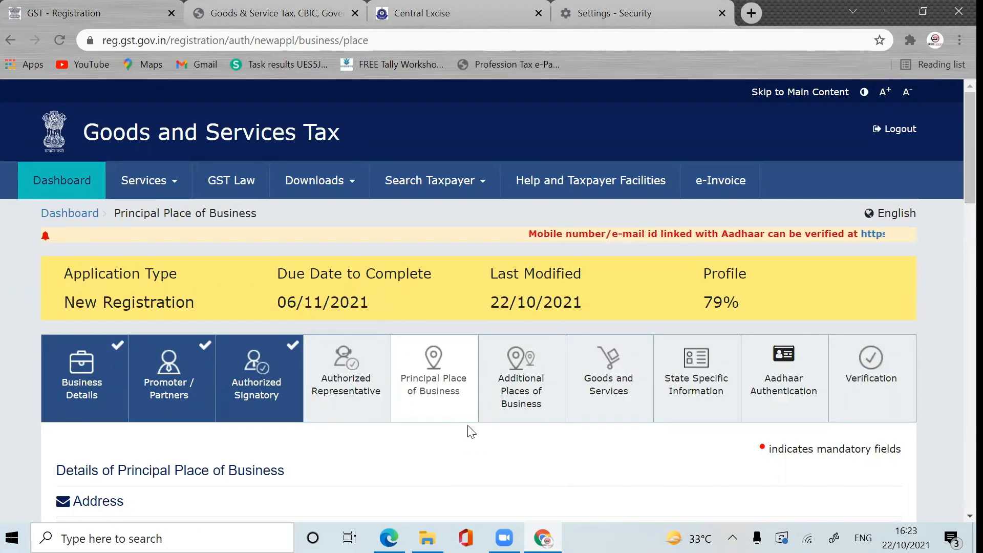
scroll(952, 299, "down", 15)
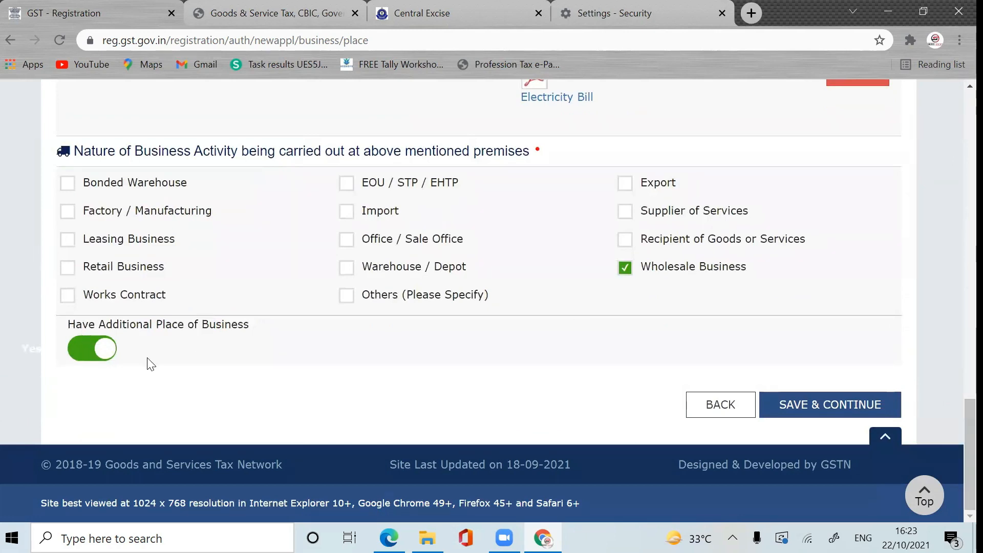
Step: Save the principal place details and start a new additional place record with Add New
left_click(814, 412)
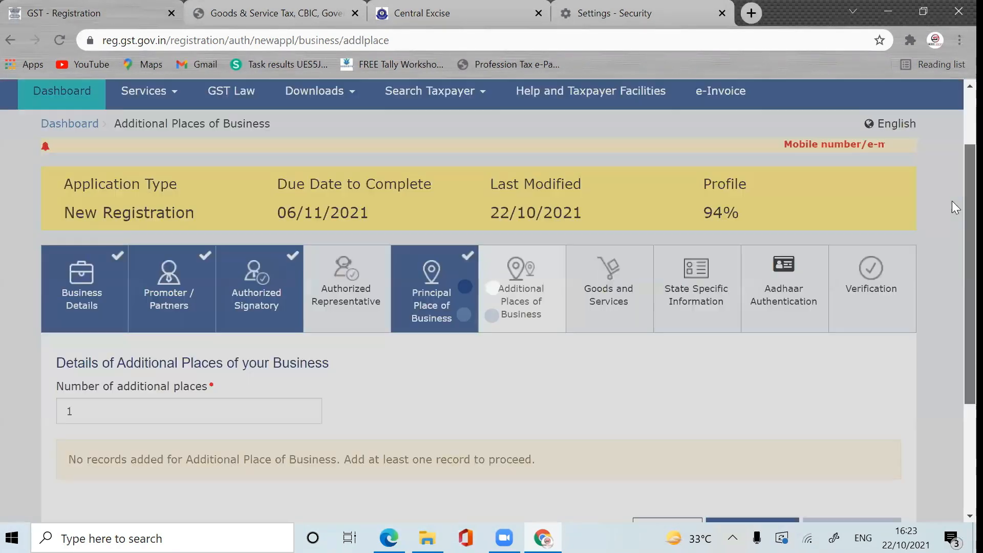
left_click_drag(952, 201, 953, 268)
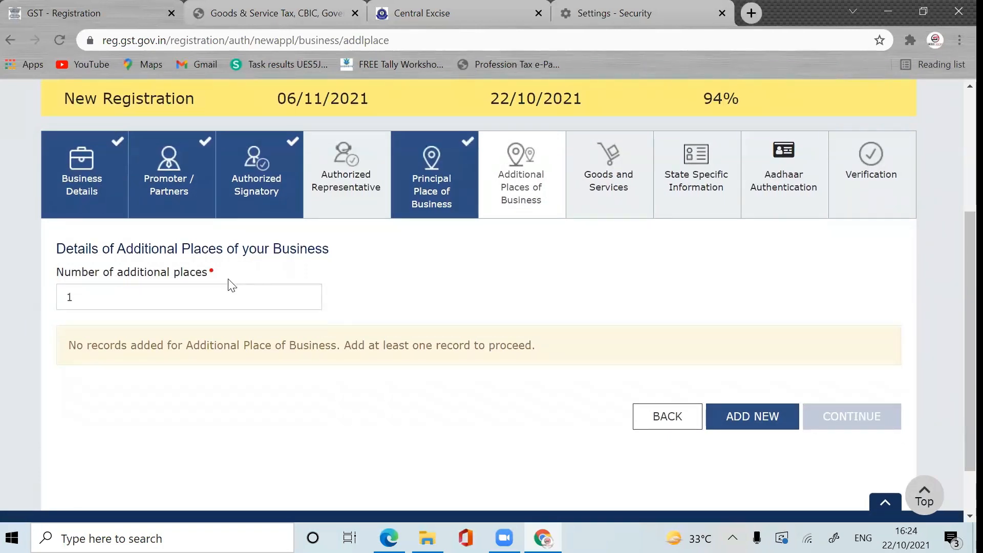
left_click(116, 299)
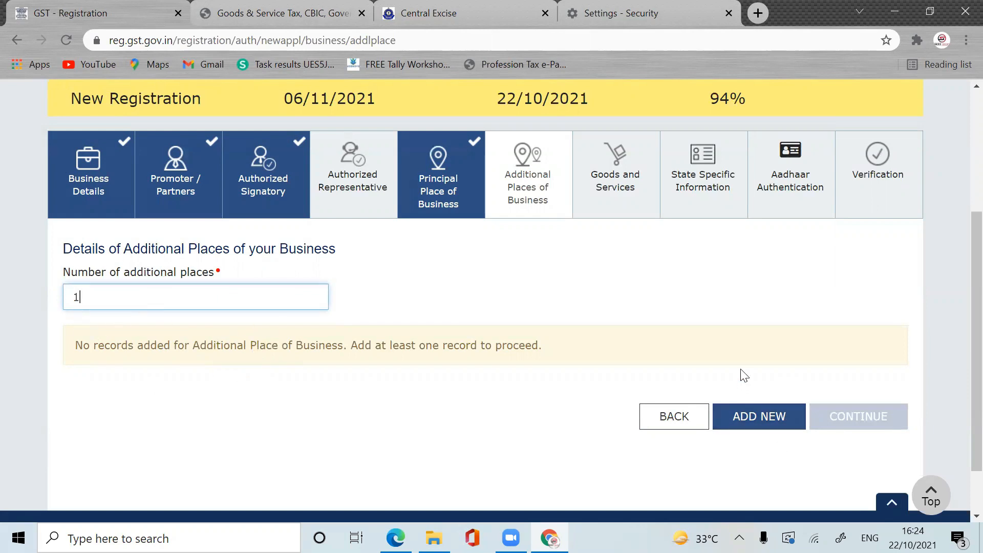
left_click(748, 413)
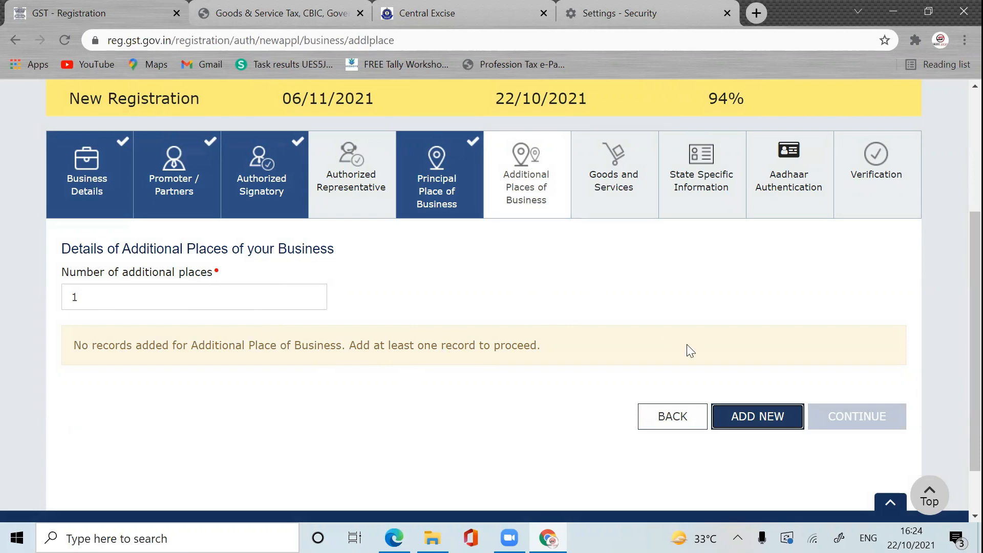
Step: Back on Principal Place of Business, switch additional place off and save, reaching 96%
left_click(452, 195)
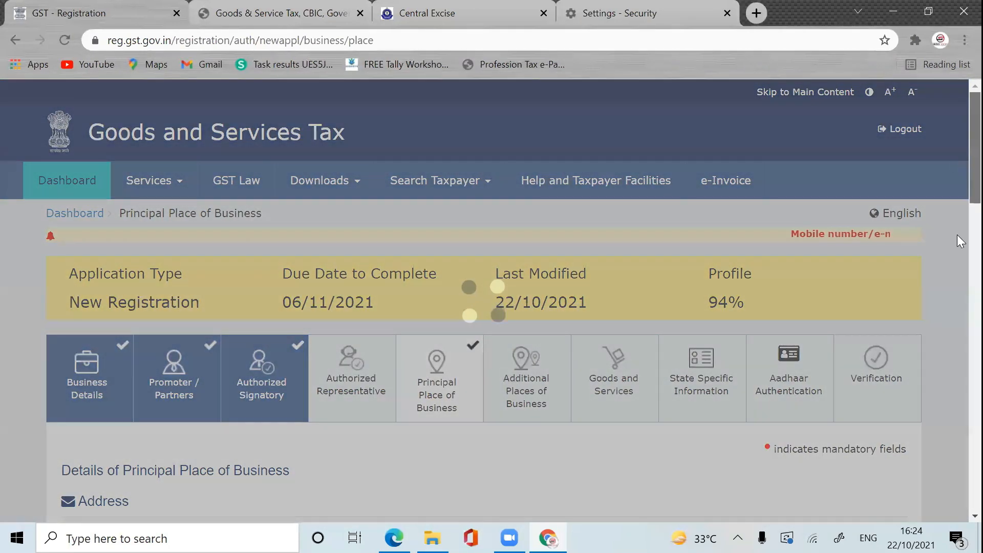
scroll(957, 307, "down", 15)
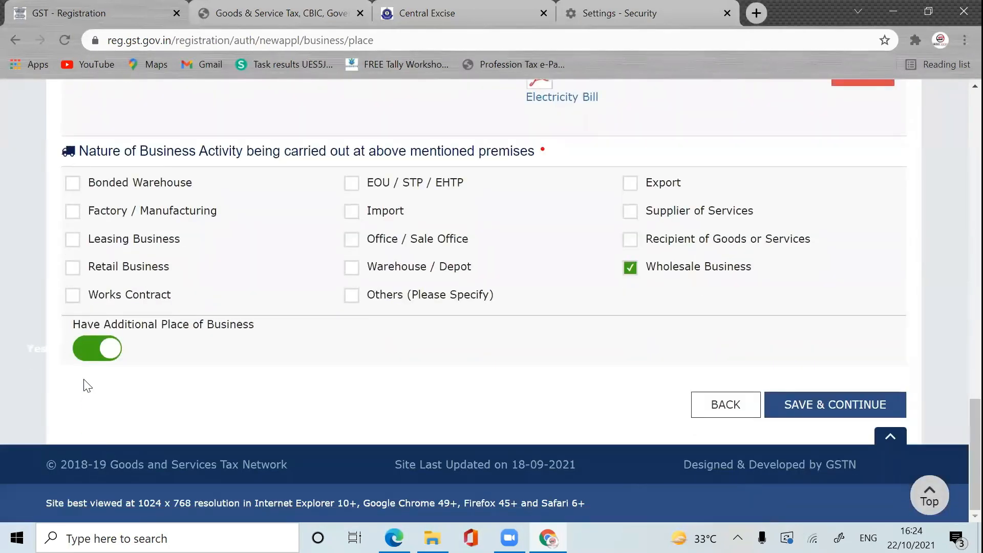
left_click(91, 354)
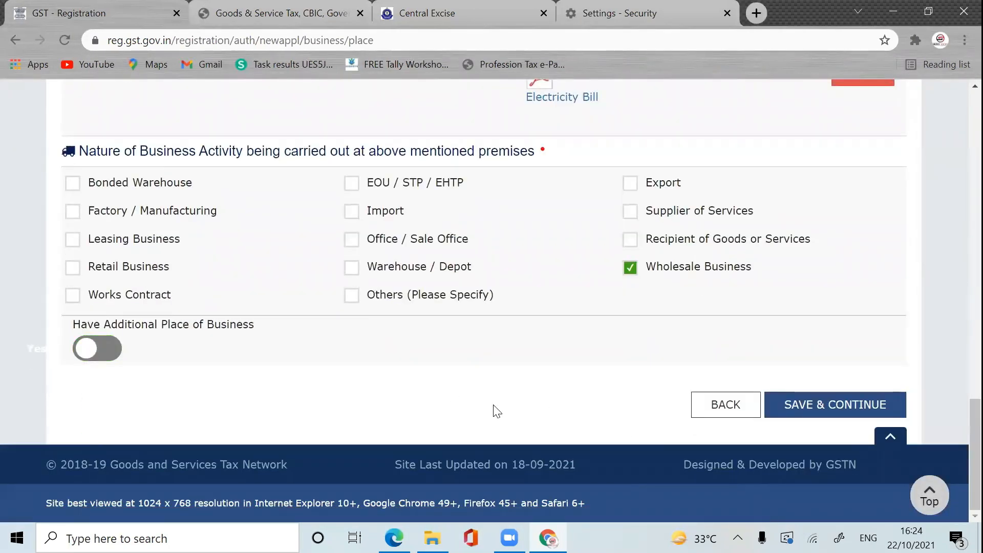
left_click(868, 403)
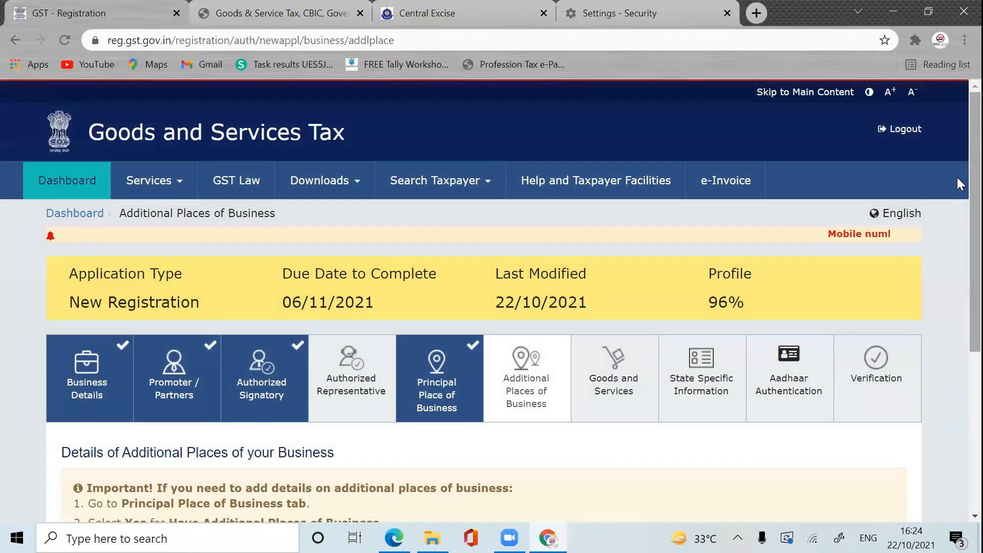
Step: Turn 'Have Additional Place of Business' back to Yes and save, leaving 1 additional place required
scroll(957, 291, "down", 3)
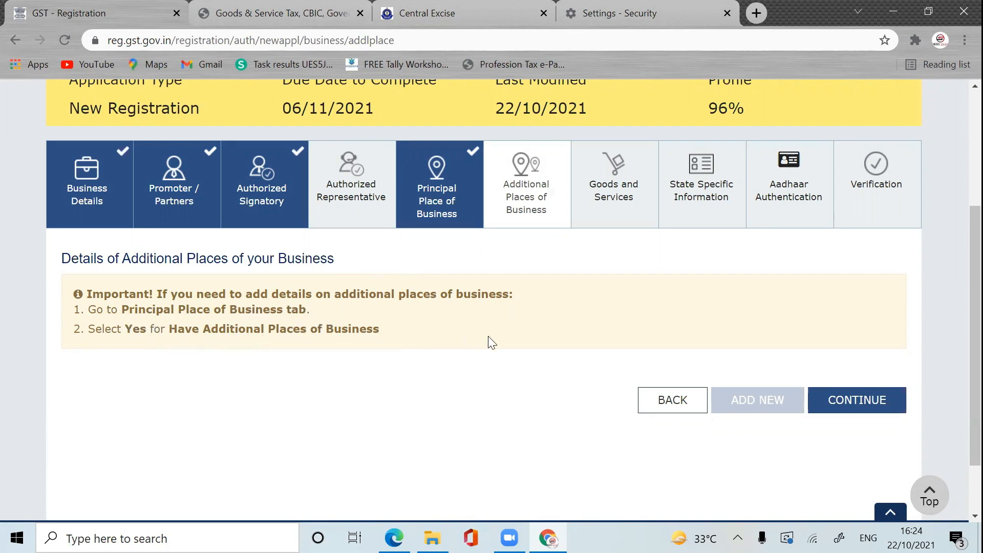
left_click(452, 213)
scroll(957, 433, "down", 10)
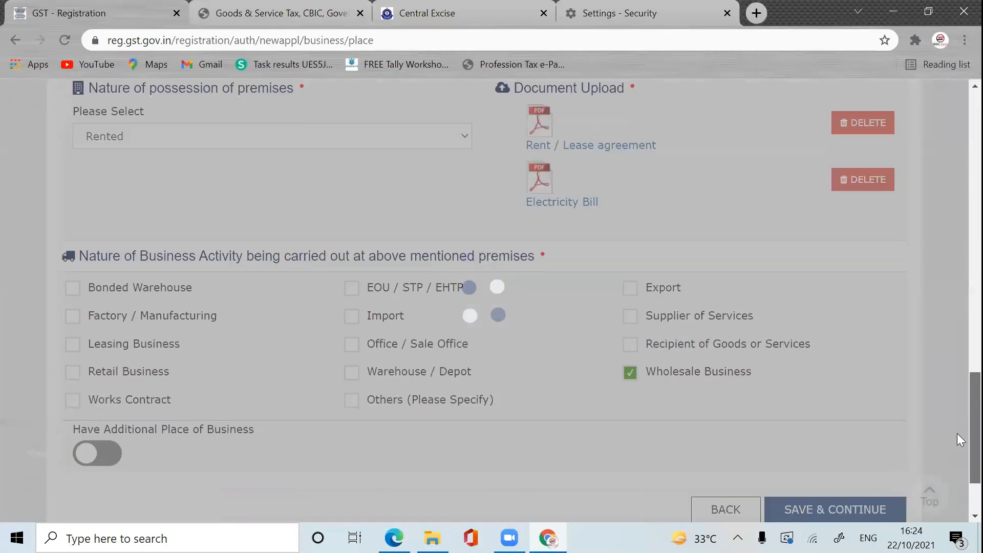
scroll(957, 433, "down", 2)
left_click(109, 352)
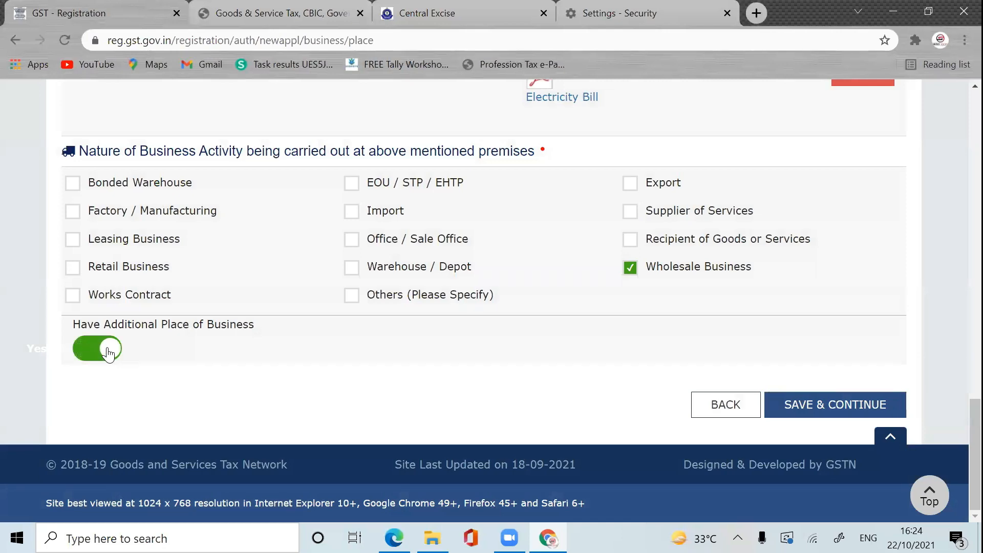
left_click(843, 404)
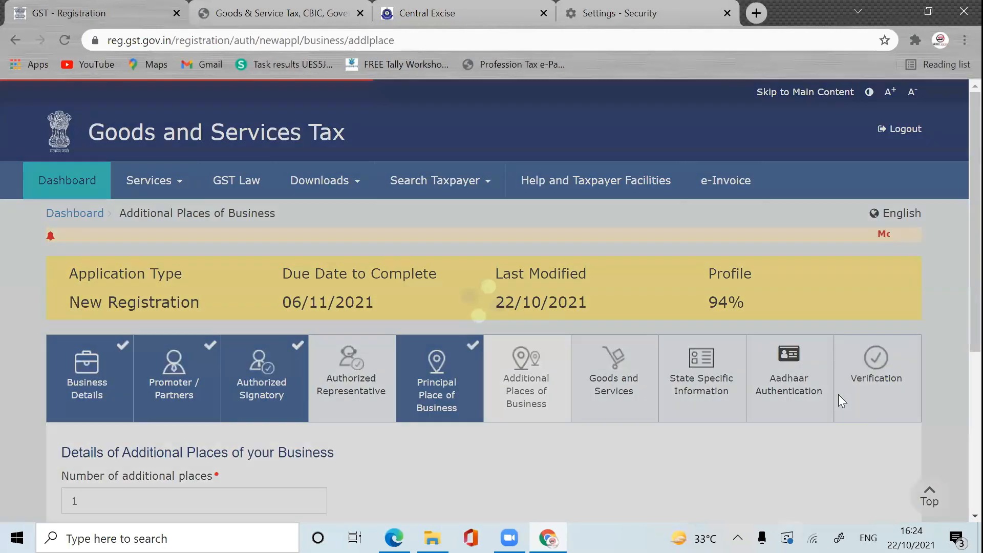
scroll(957, 208, "down", 5)
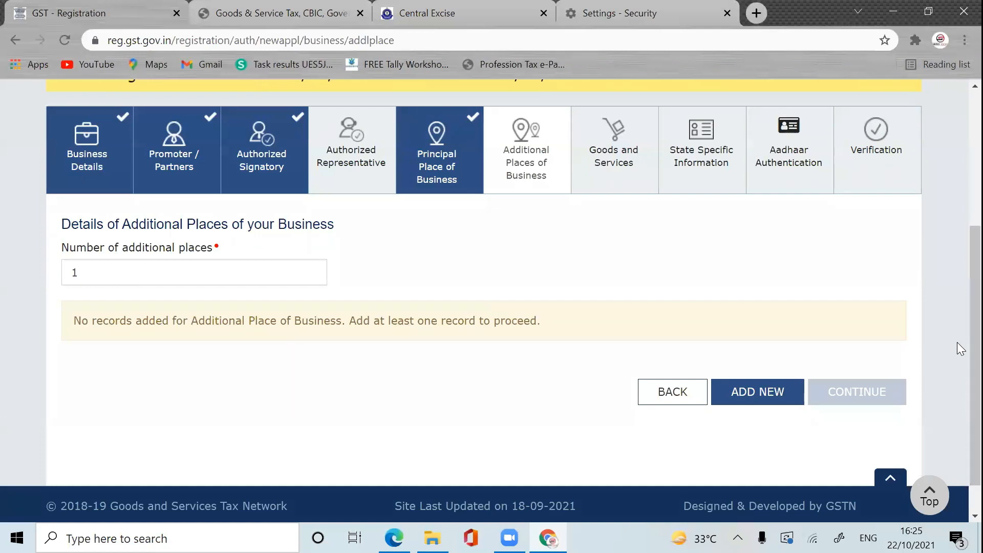
Step: Add a new additional place record and review its empty address, contact, premises and activity fields
left_click(774, 395)
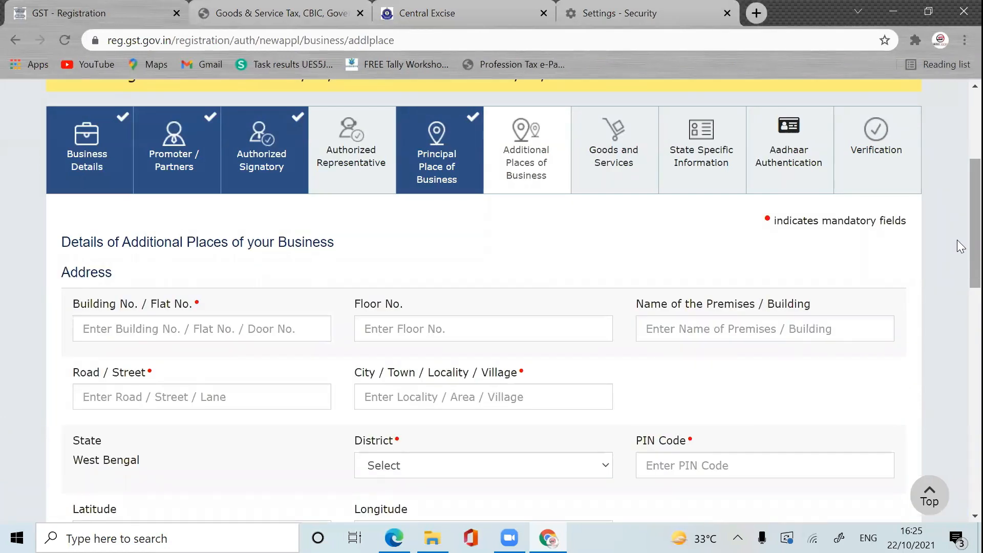
scroll(957, 239, "down", 5)
scroll(957, 318, "up", 1)
scroll(957, 271, "up", 3)
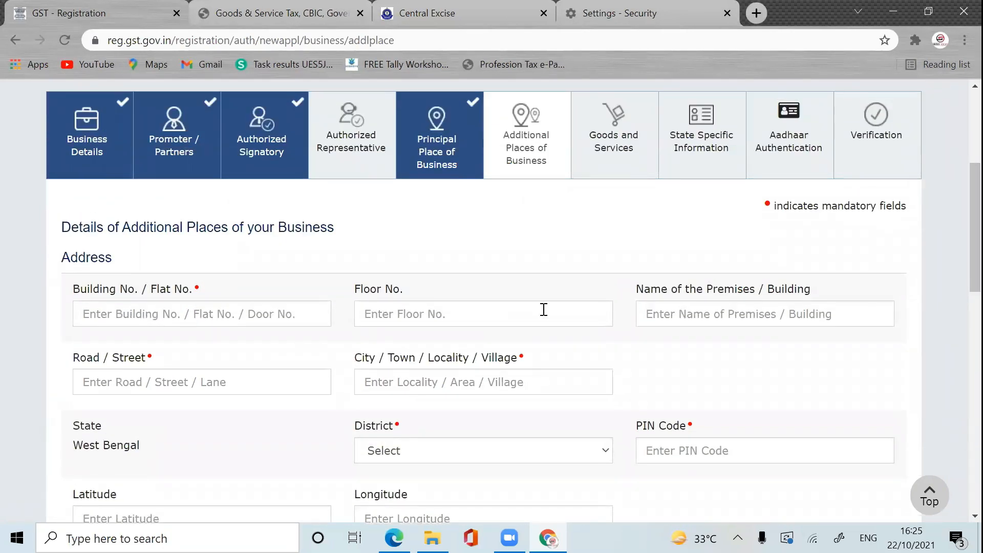
scroll(957, 235, "down", 5)
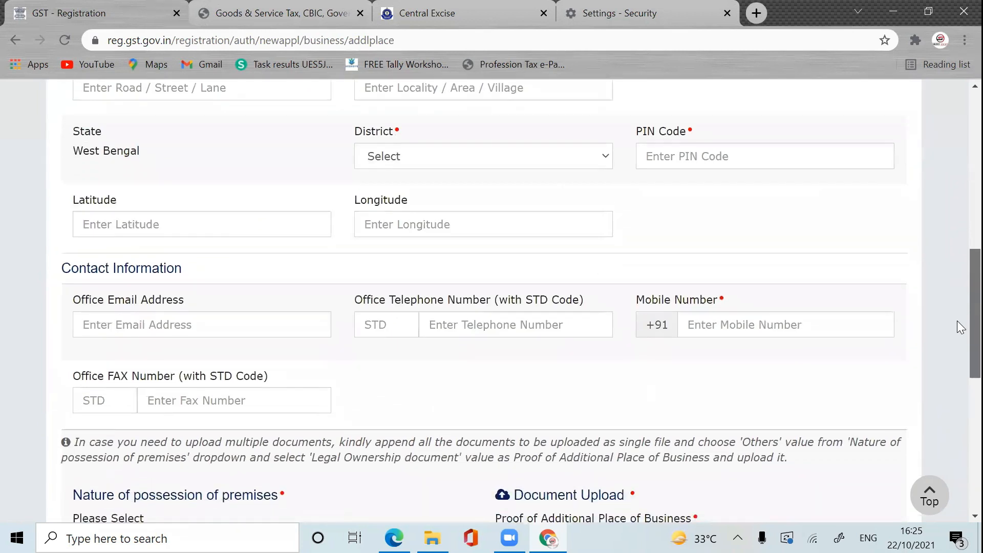
scroll(957, 320, "up", 2)
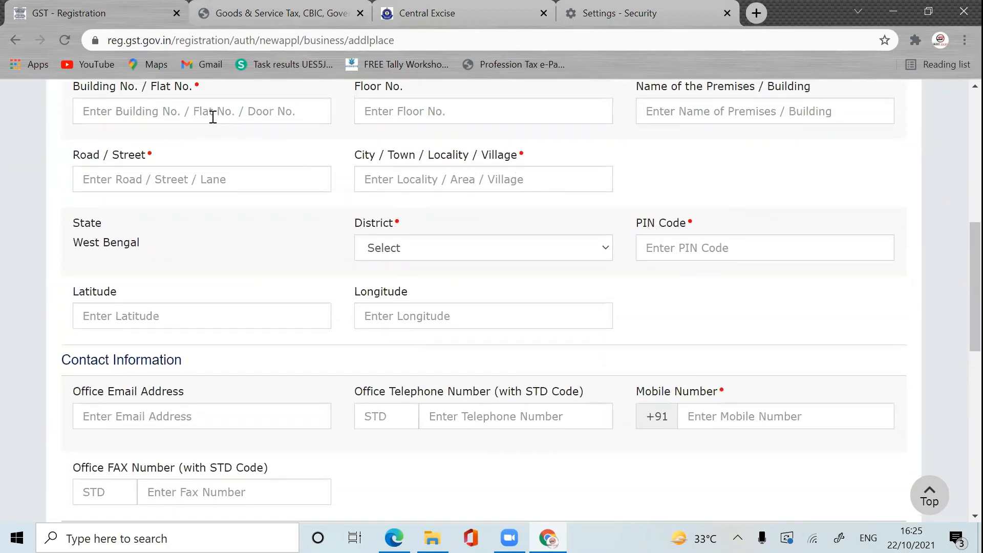
scroll(957, 273, "down", 6)
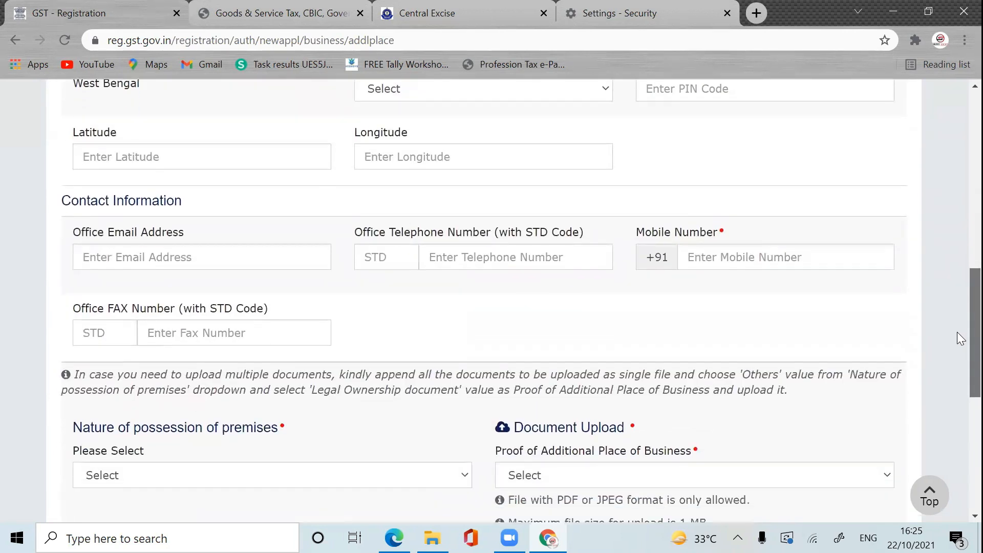
scroll(961, 387, "down", 3)
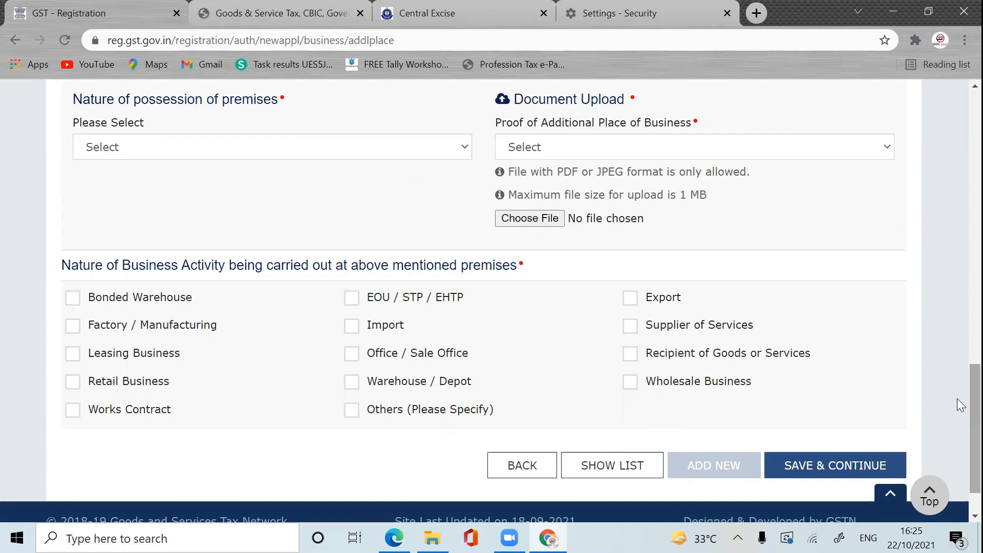
left_click_drag(957, 399, 957, 164)
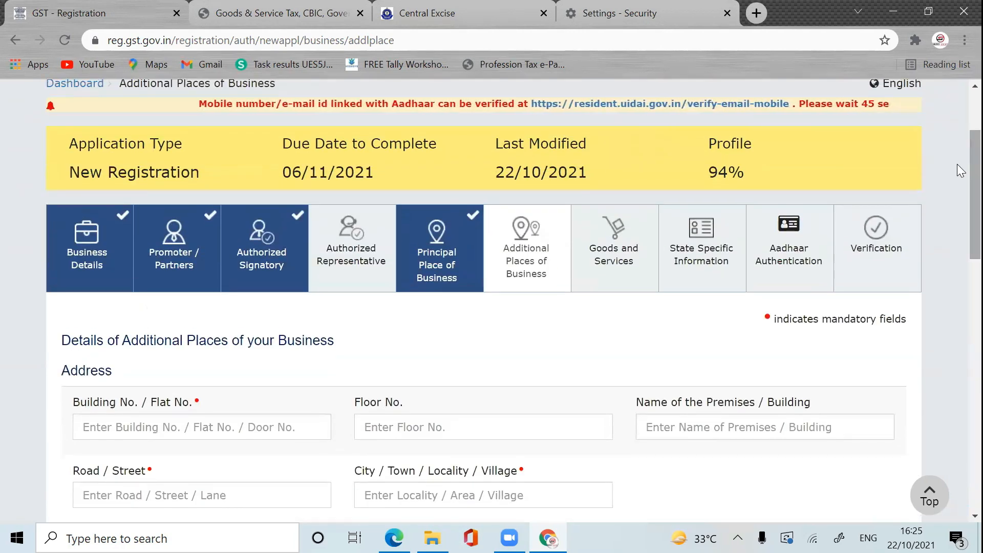
Step: Switch additional place off on Principal Place, save, and continue to Goods and Services
left_click(451, 266)
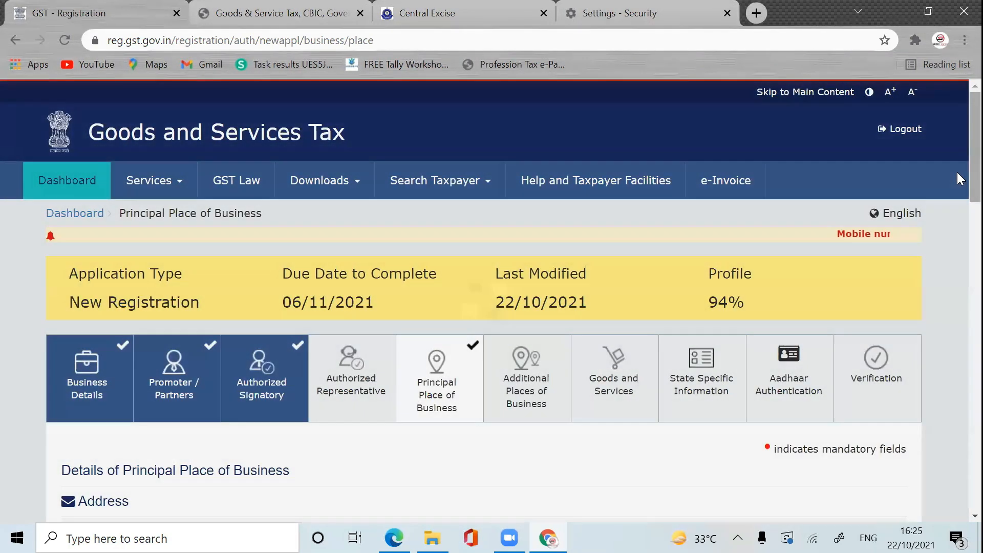
left_click_drag(957, 172, 957, 502)
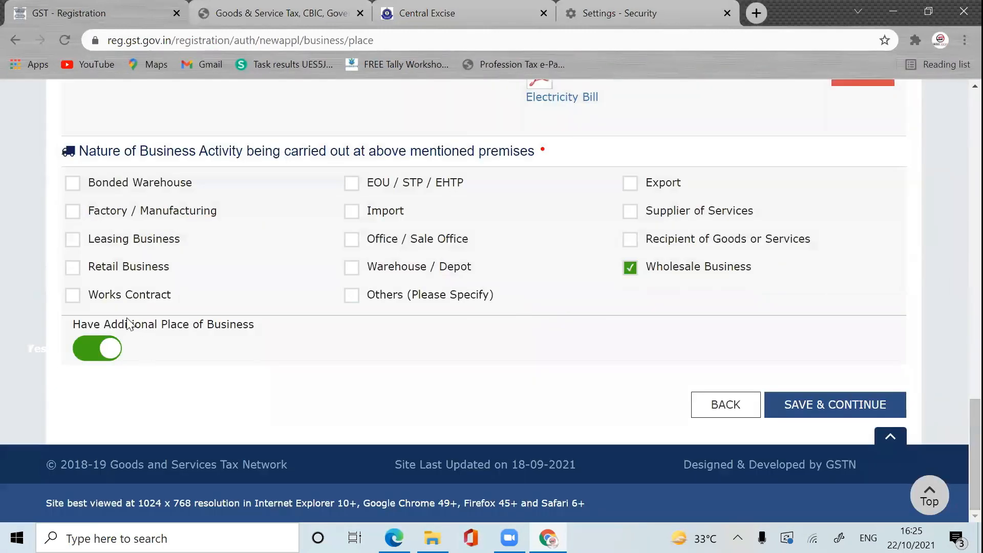
left_click(93, 350)
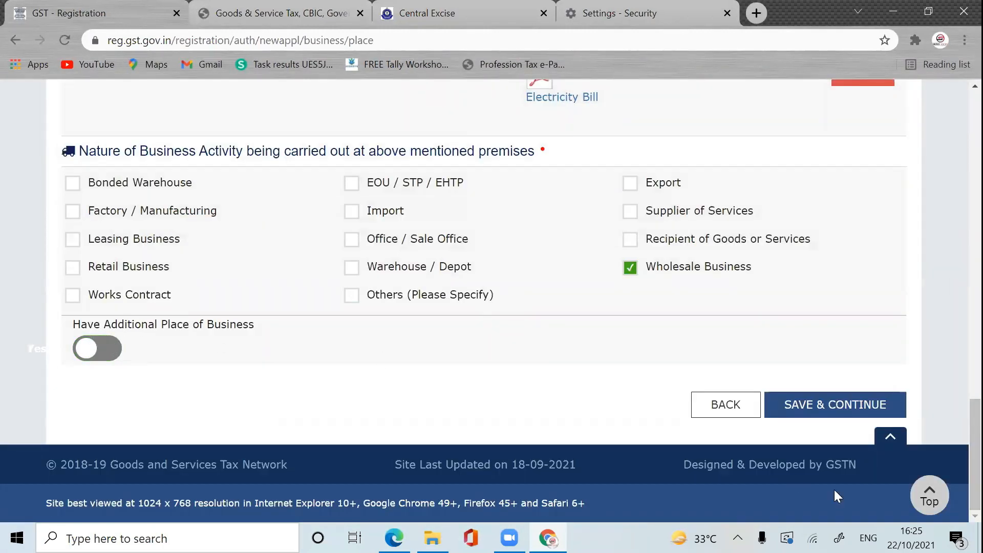
left_click(871, 402)
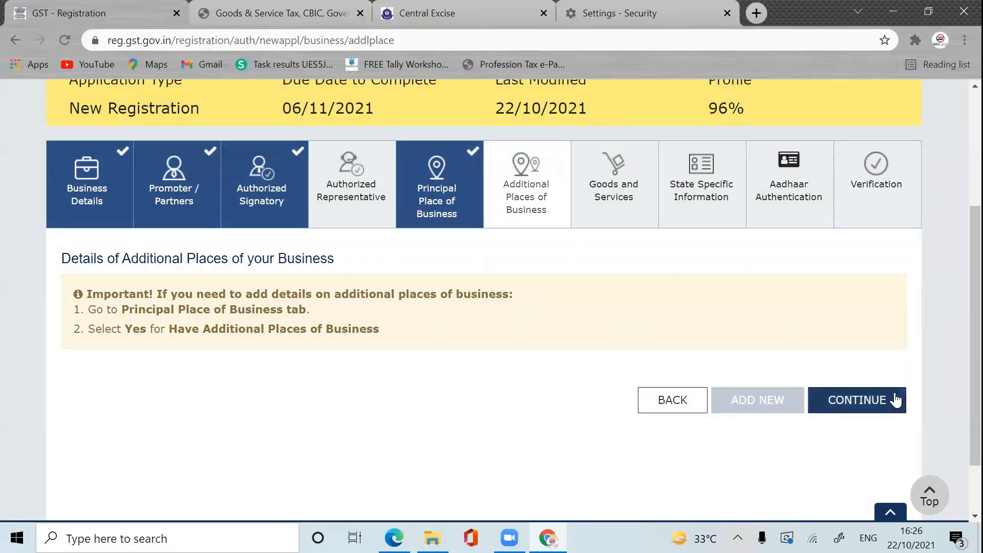
left_click(865, 404)
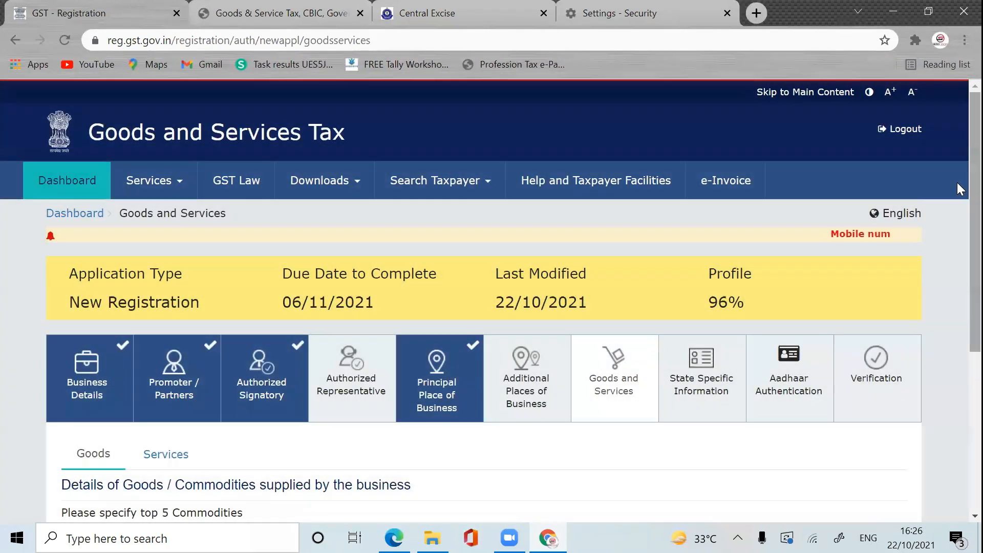
Step: Search HSN chapter 39 and add 3901 Polymers of Ethylene, in Primary Forms to Goods
scroll(957, 205, "down", 2)
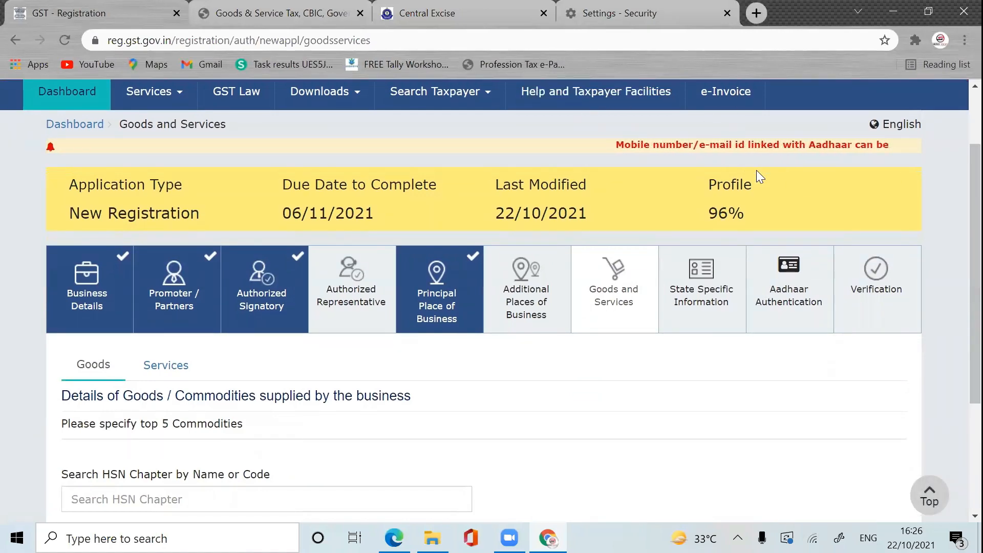
scroll(957, 212, "down", 2)
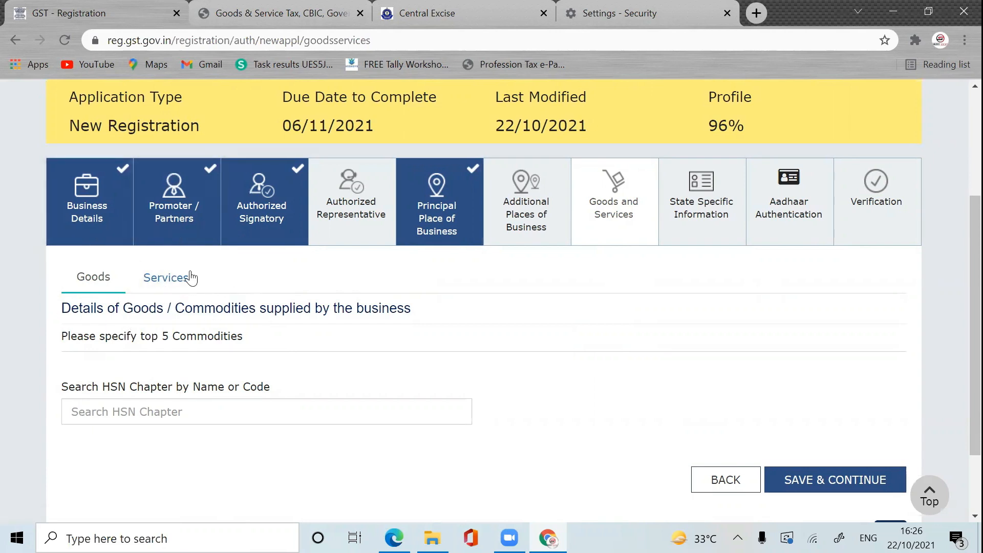
left_click(163, 412)
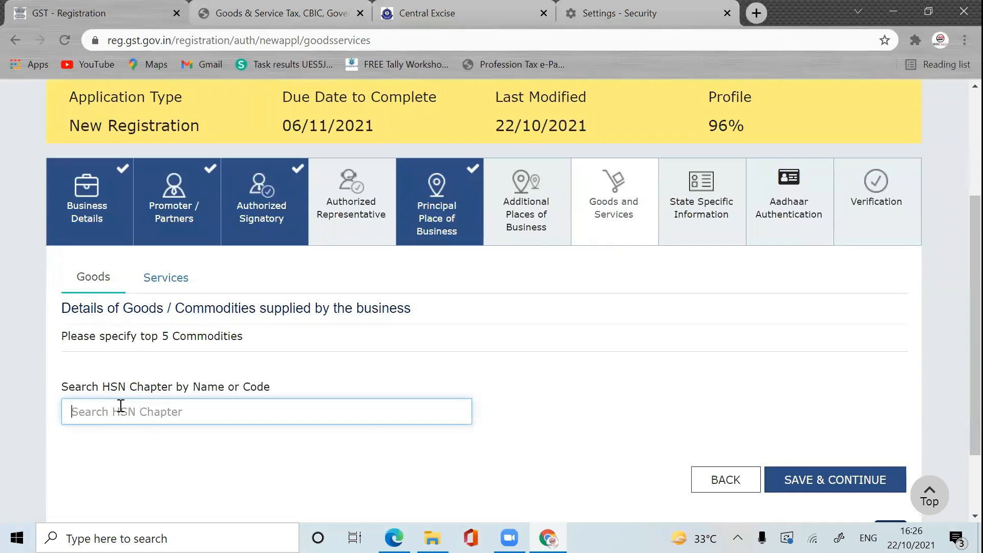
type("39")
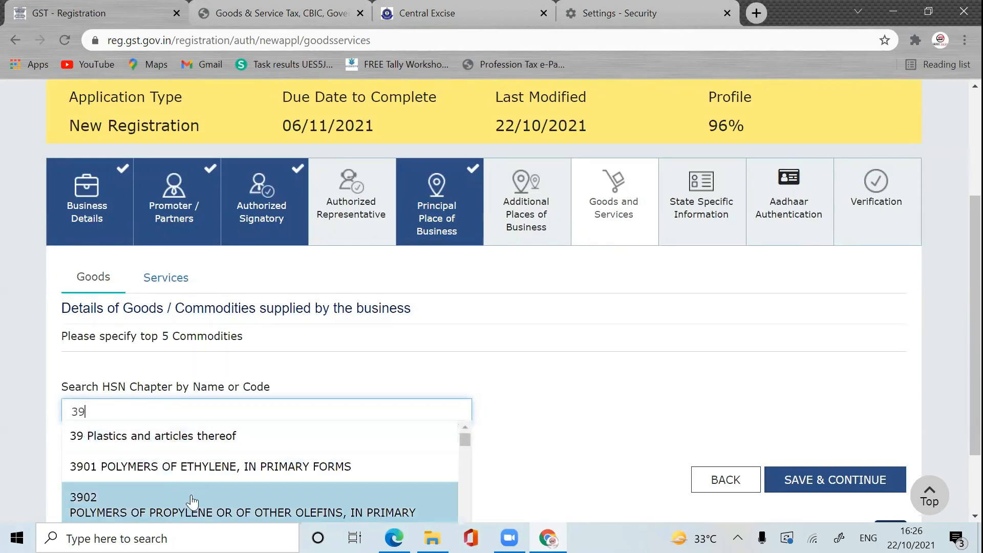
left_click_drag(468, 437, 467, 414)
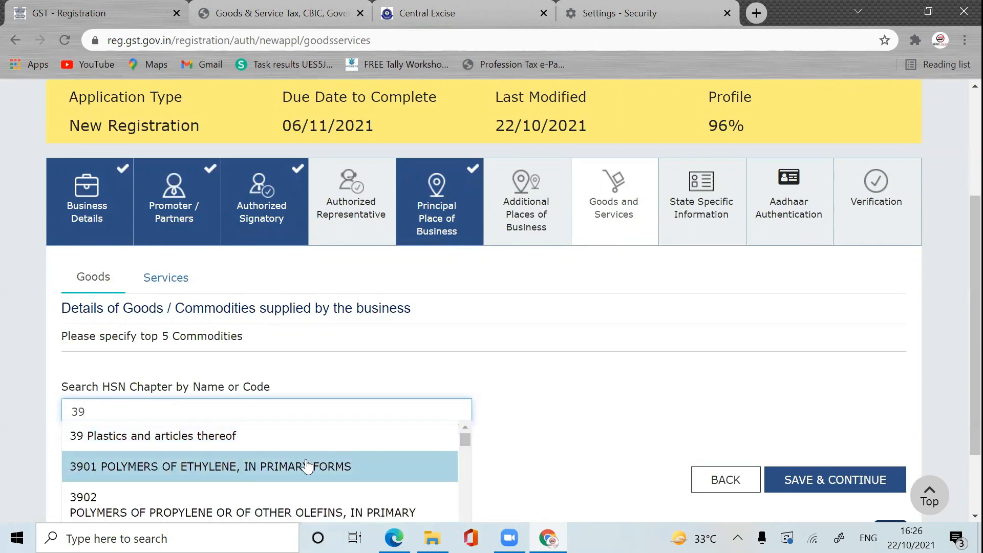
left_click(305, 464)
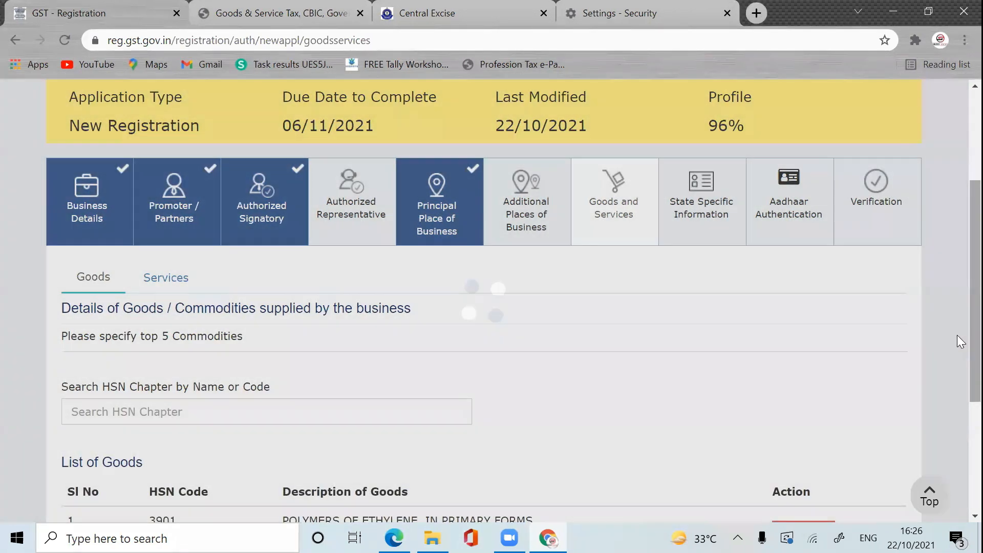
scroll(957, 332, "down", 2)
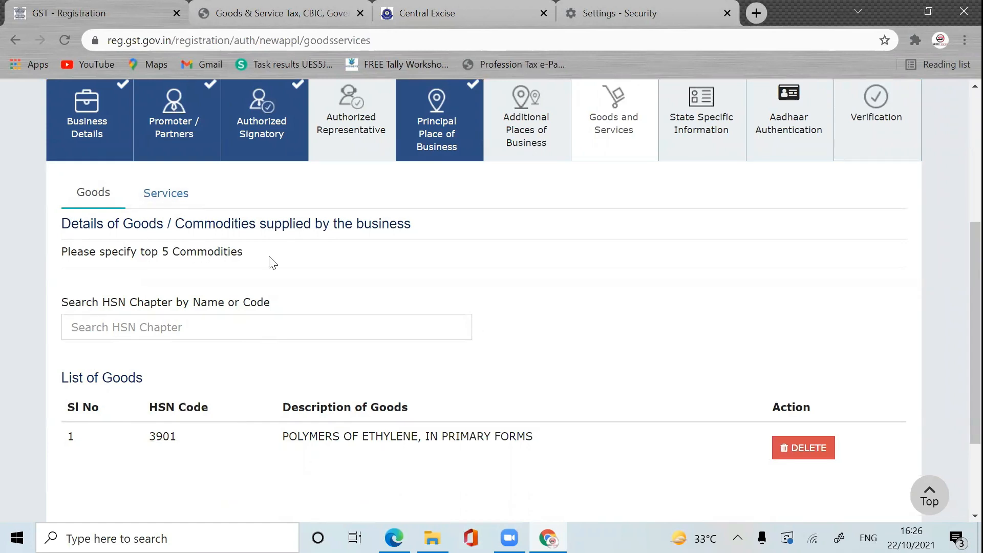
Step: Try service searches '99' and 'TRAININ' without adding any, then return to the Goods list
left_click(176, 205)
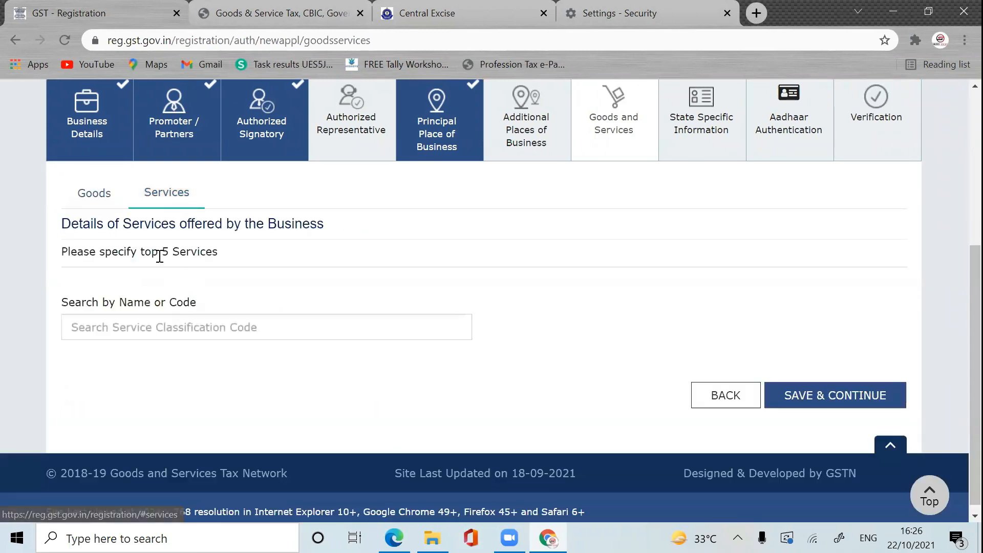
left_click(141, 334)
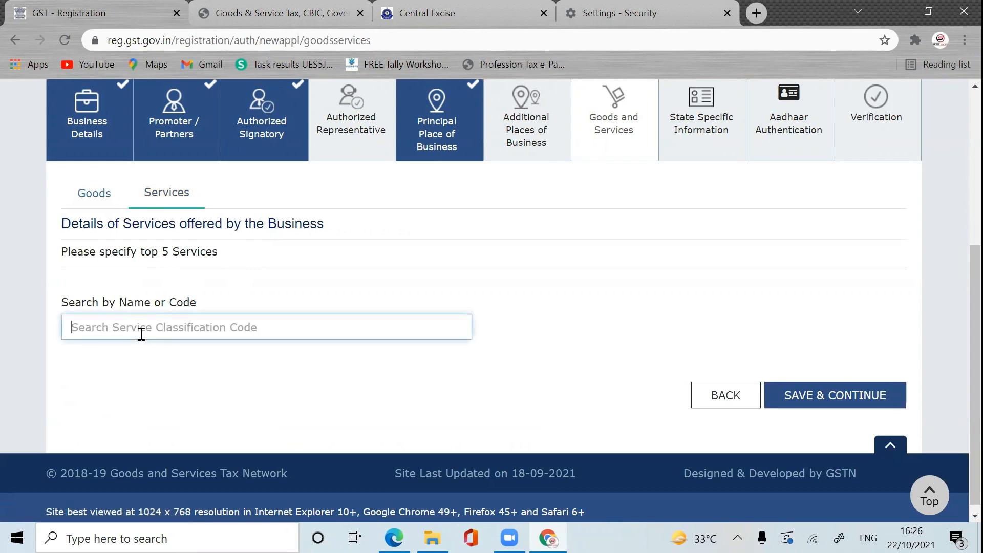
type("99")
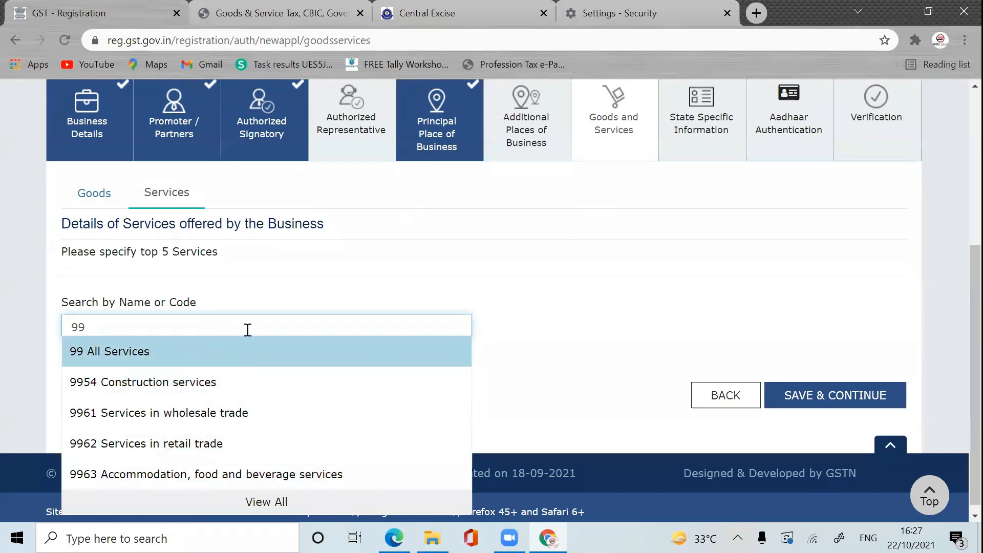
key("BackSpace")
key("BackSpace")
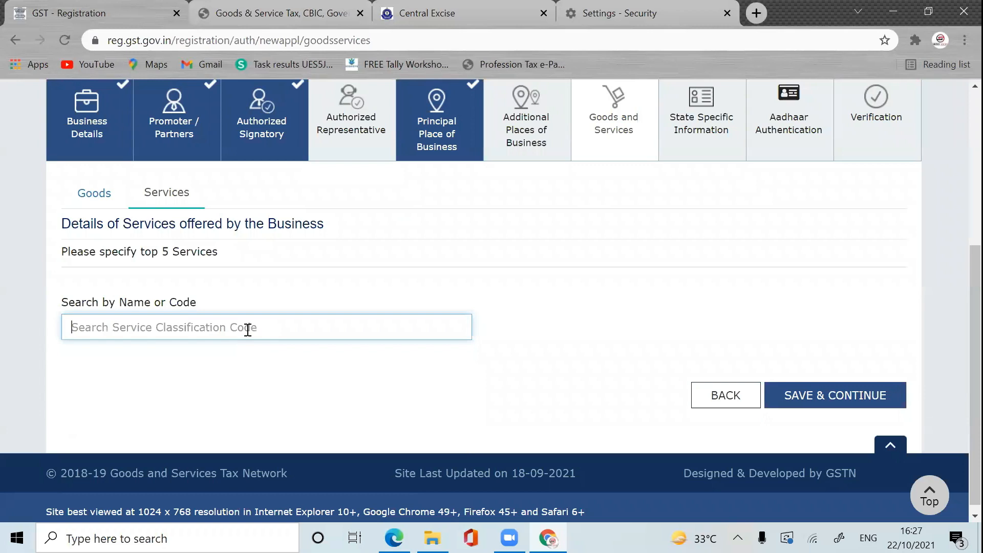
type("TRAININ")
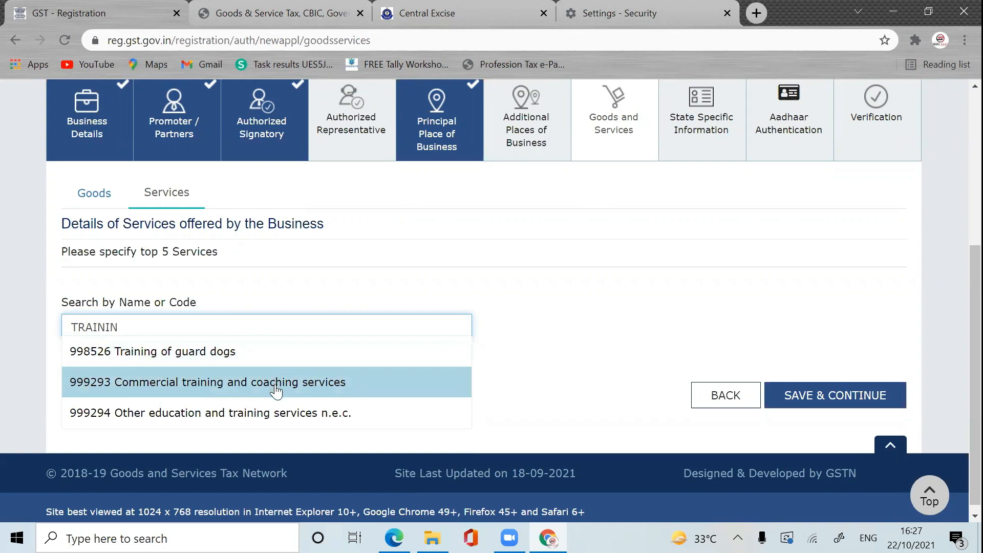
left_click(521, 281)
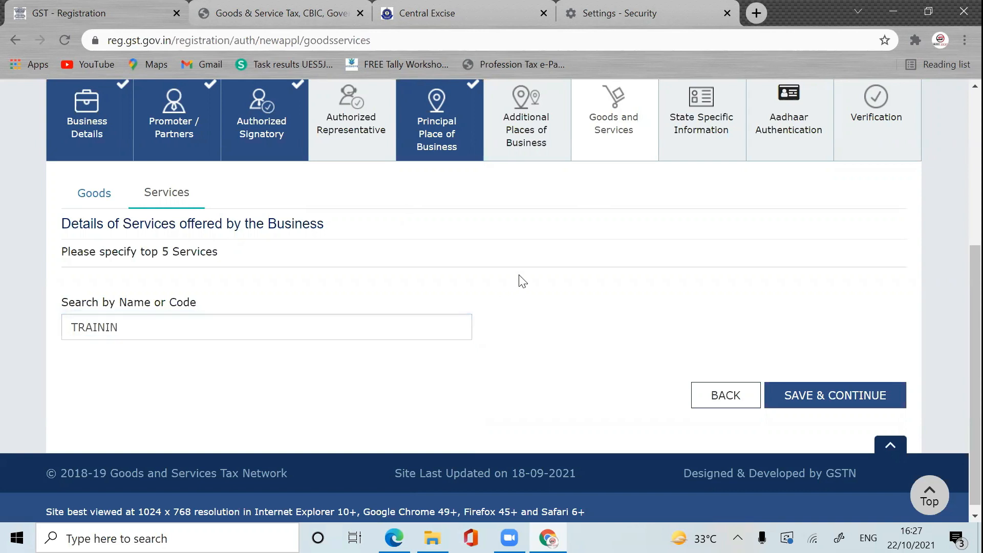
left_click(116, 197)
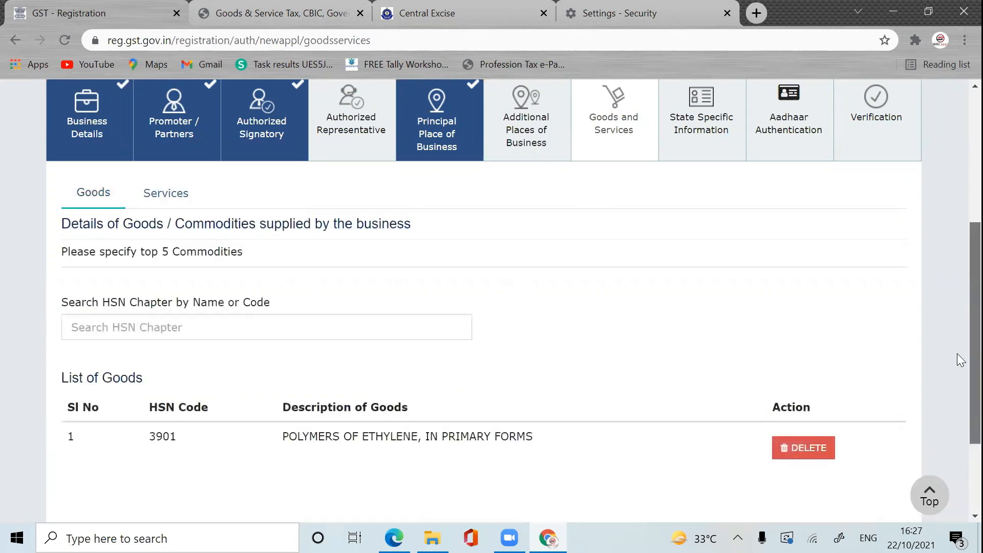
scroll(957, 354, "down", 3)
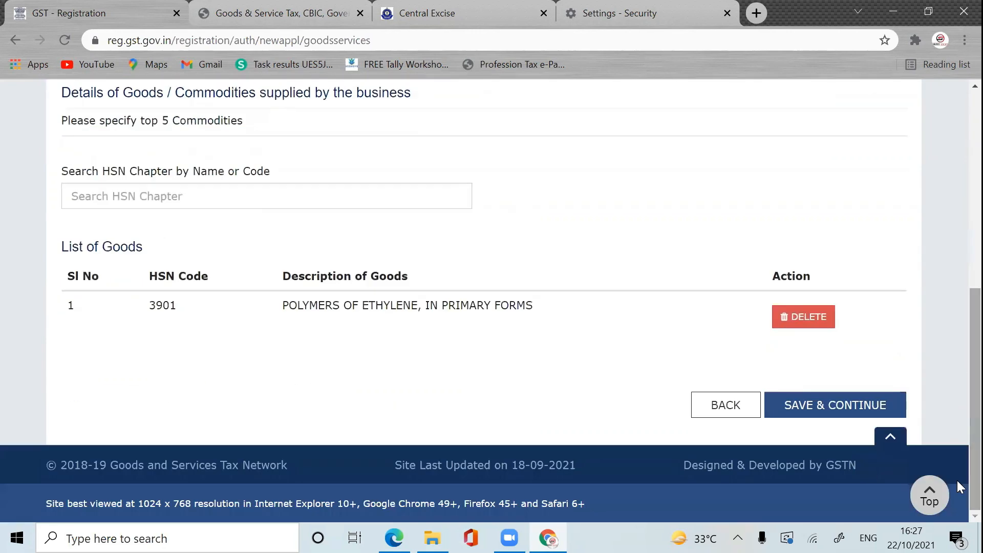
Step: Save Goods and Services, then save State Specific Information blank to reach Aadhaar Authentication at 98%
left_click(876, 413)
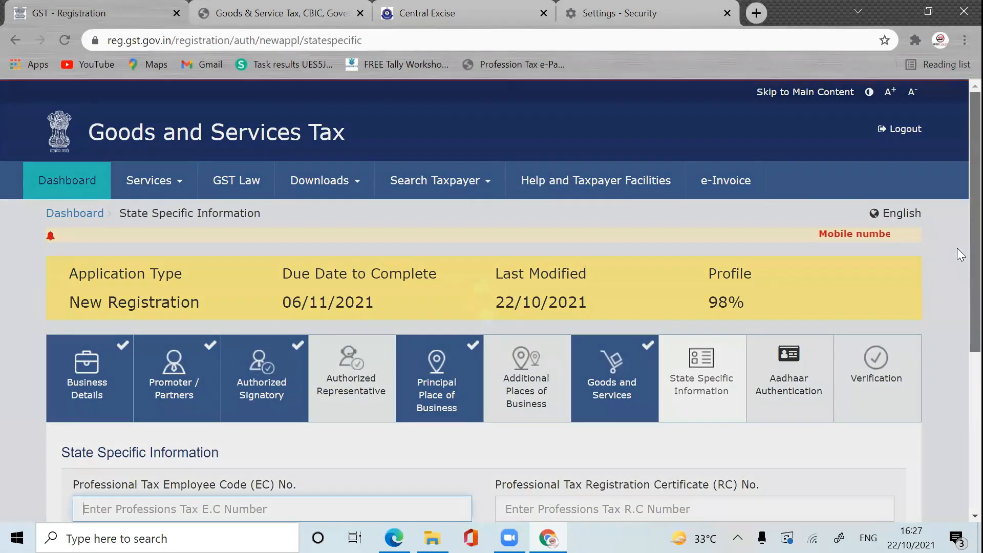
scroll(957, 345, "down", 3)
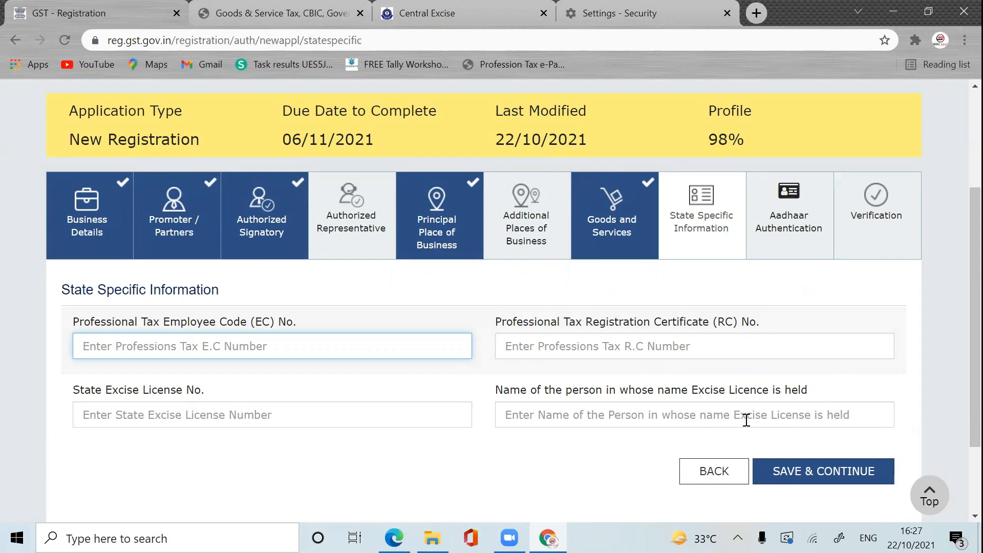
left_click(862, 473)
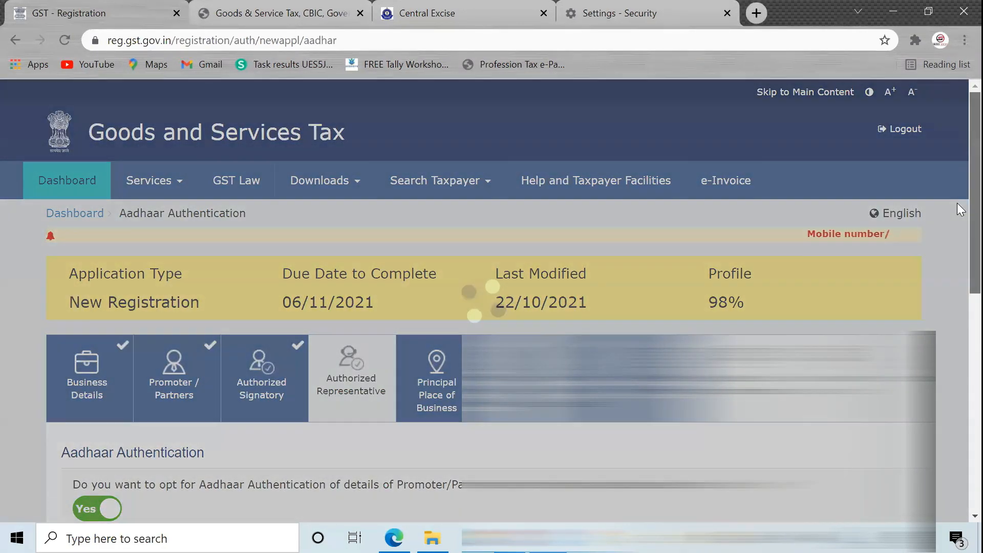
left_click_drag(957, 203, 957, 316)
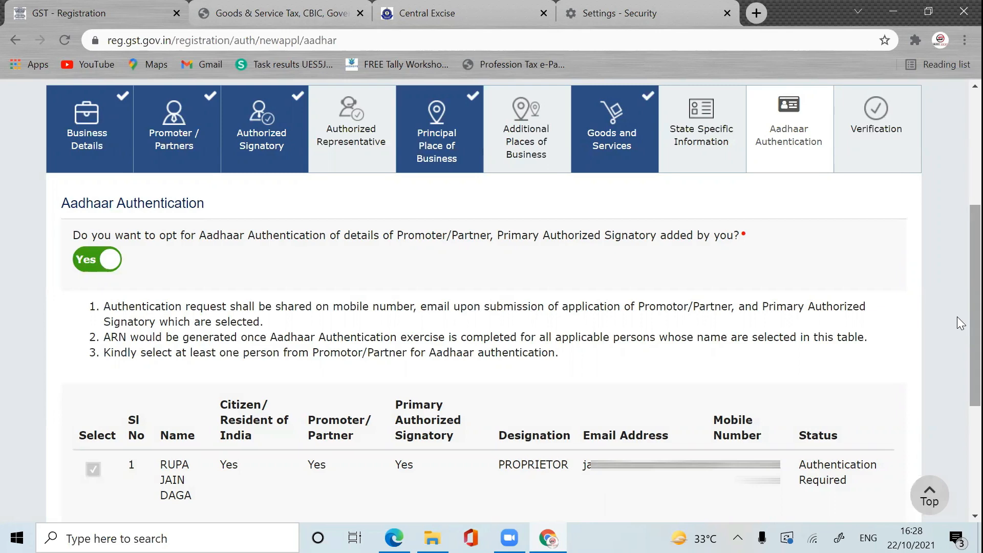
scroll(957, 332, "down", 2)
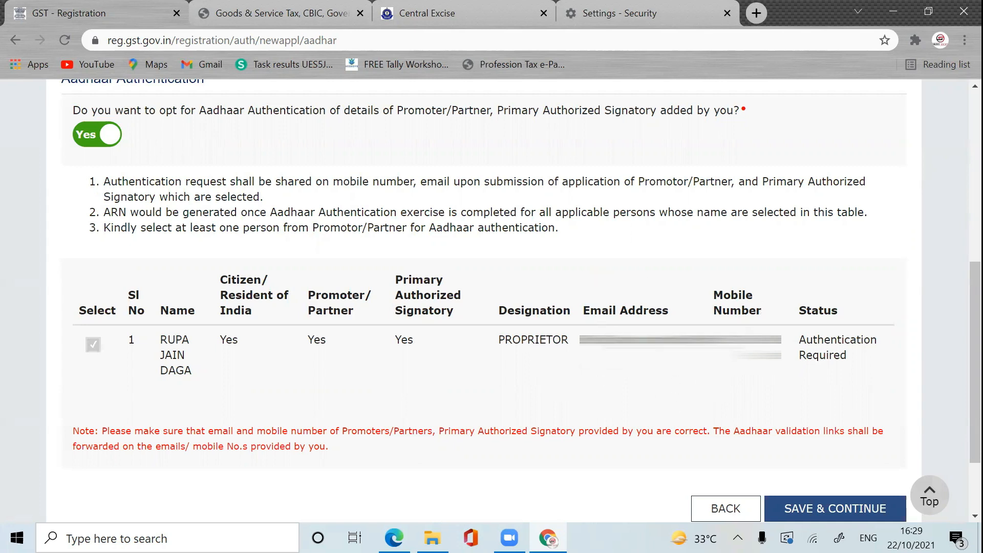
scroll(961, 293, "up", 1)
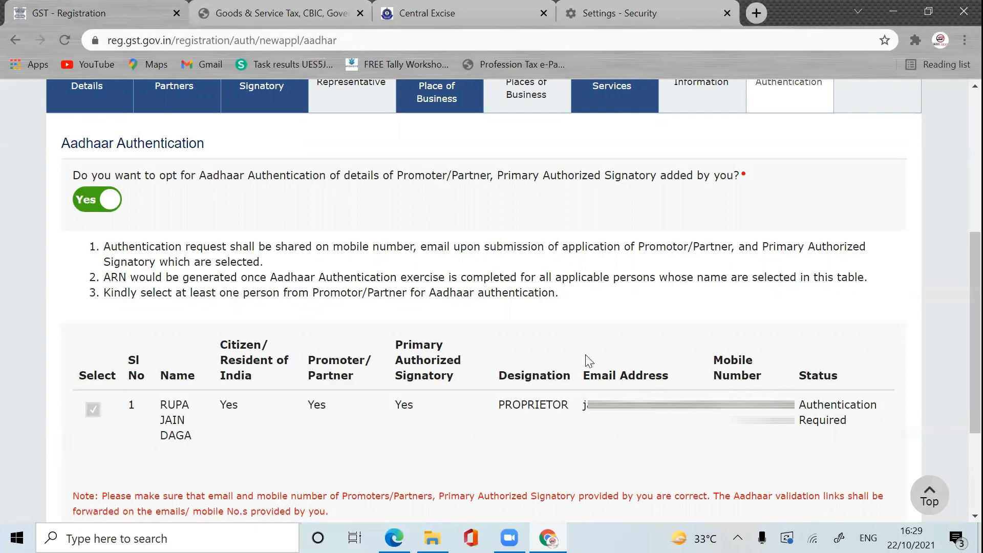
scroll(957, 337, "down", 2)
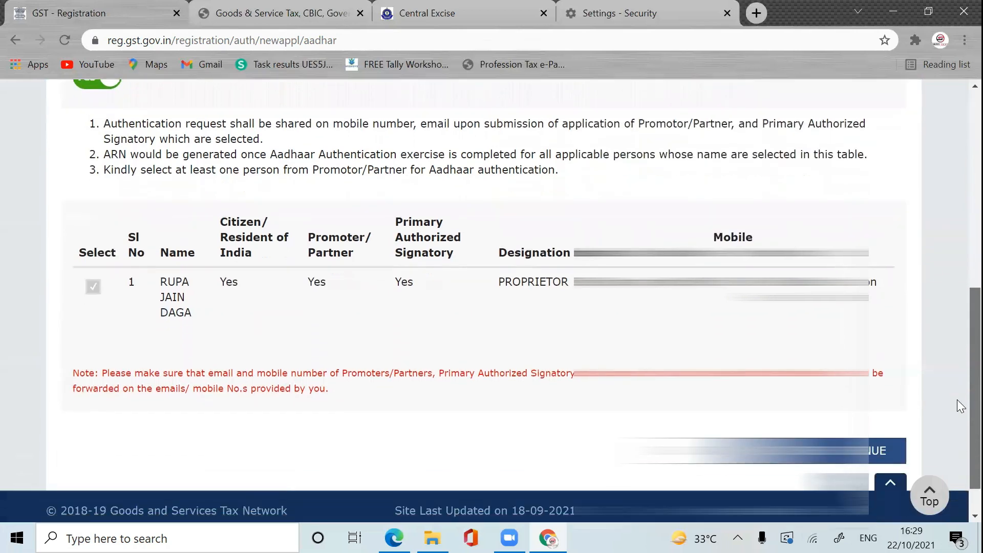
scroll(957, 380, "up", 4)
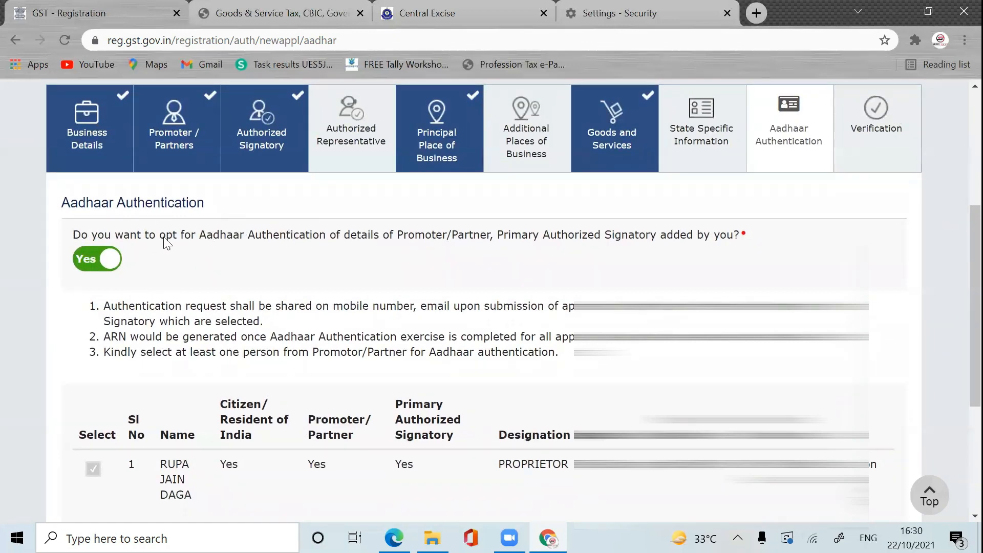
Step: Briefly opt out of Aadhaar choosing EPIC (Voter ID Card) for e-KYC, then switch Aadhaar back to Yes
left_click(85, 260)
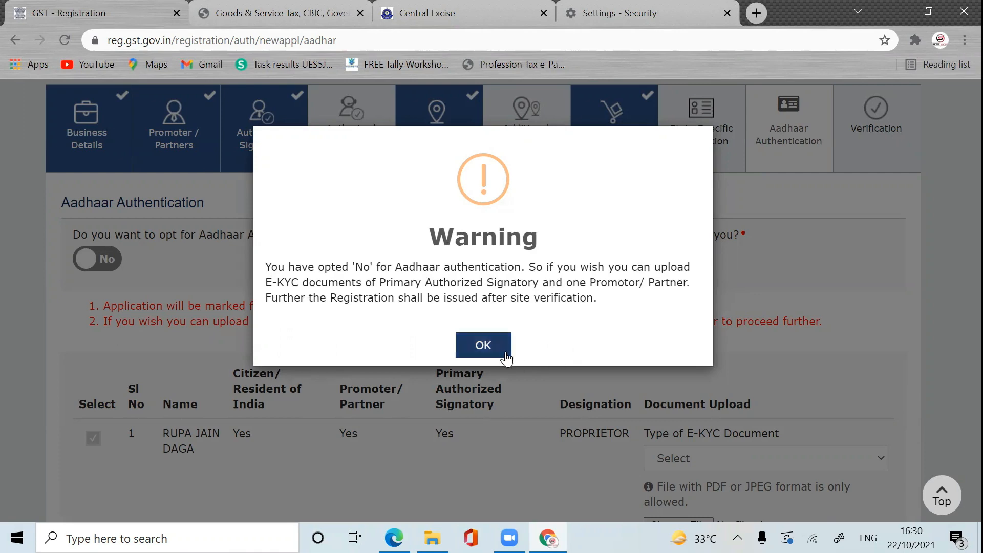
left_click(483, 345)
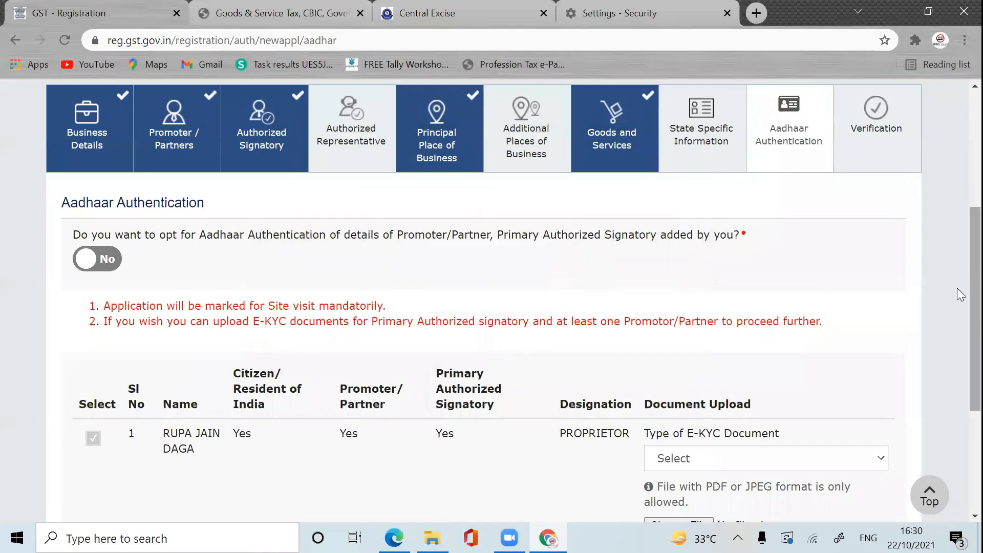
scroll(957, 286, "down", 3)
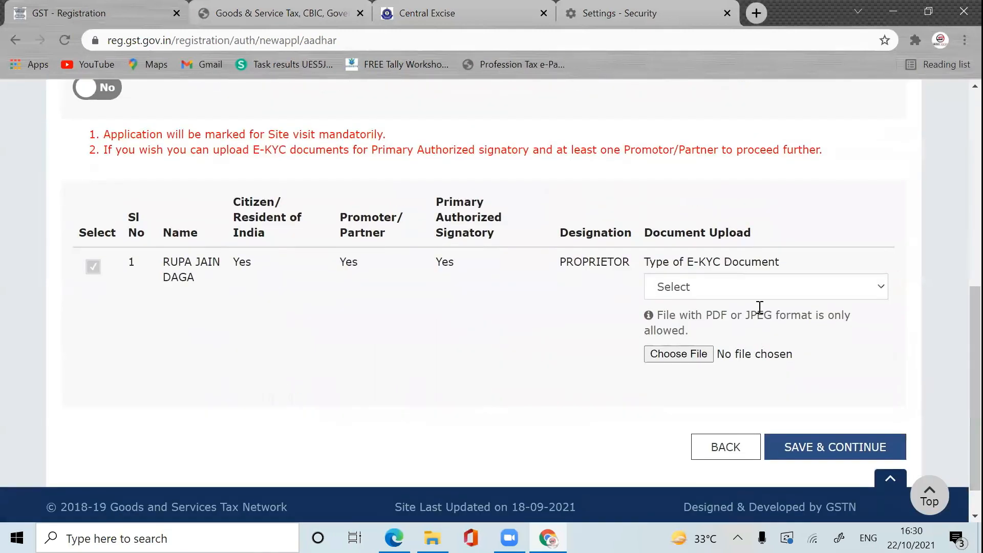
left_click(819, 288)
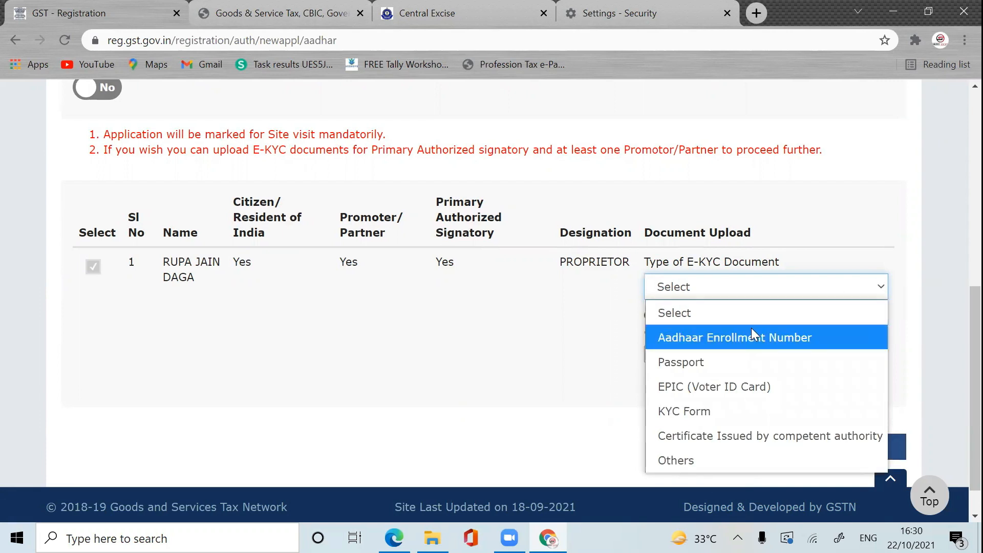
left_click(738, 386)
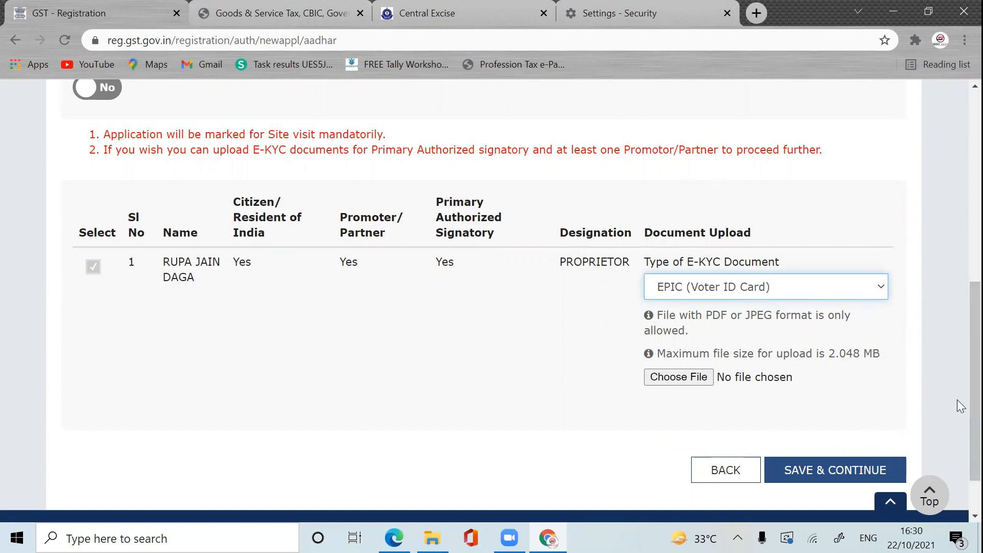
scroll(960, 380, "up", 2)
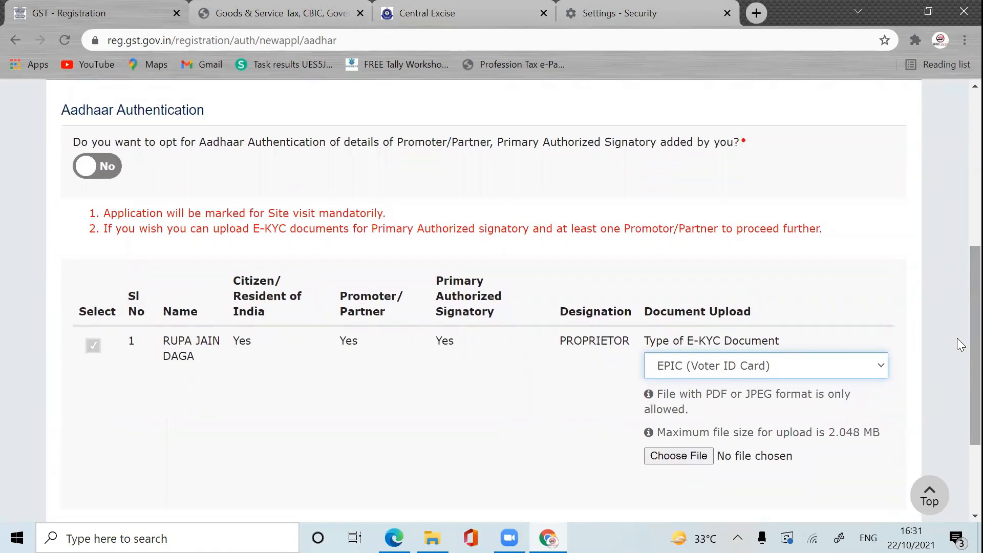
left_click(117, 176)
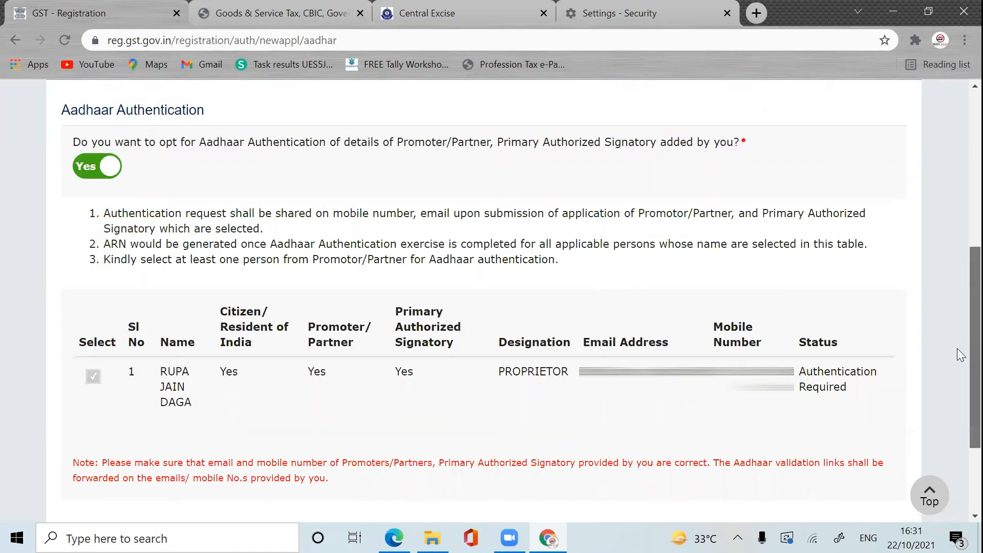
Step: Save the Aadhaar Authentication step and acknowledge the opted-Yes warning to reach Verification
scroll(957, 355, "down", 3)
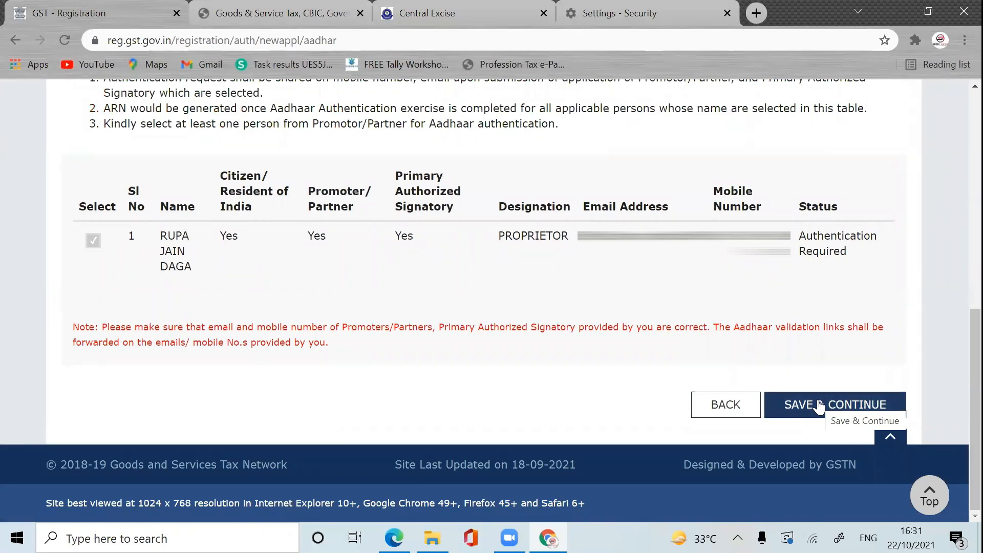
left_click(819, 406)
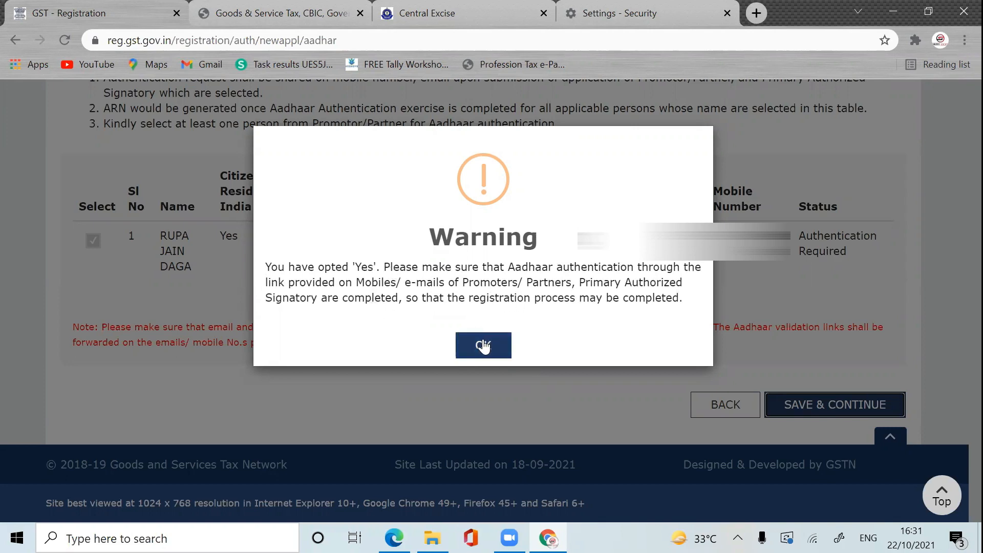
left_click(481, 345)
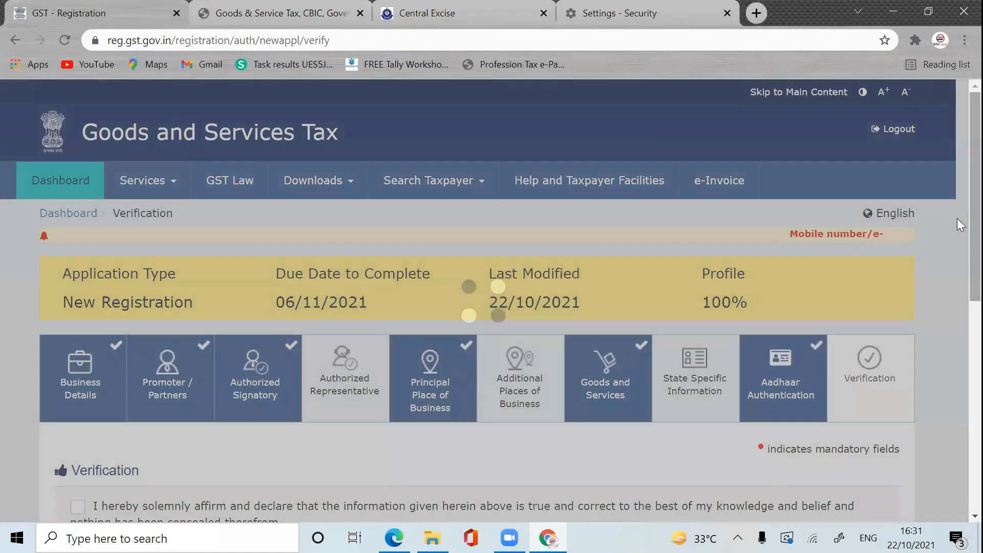
Step: Tick the verification declaration, choose PROPRIETOR as authorized signatory, and set Place to HOWRAH
left_click_drag(957, 218, 957, 334)
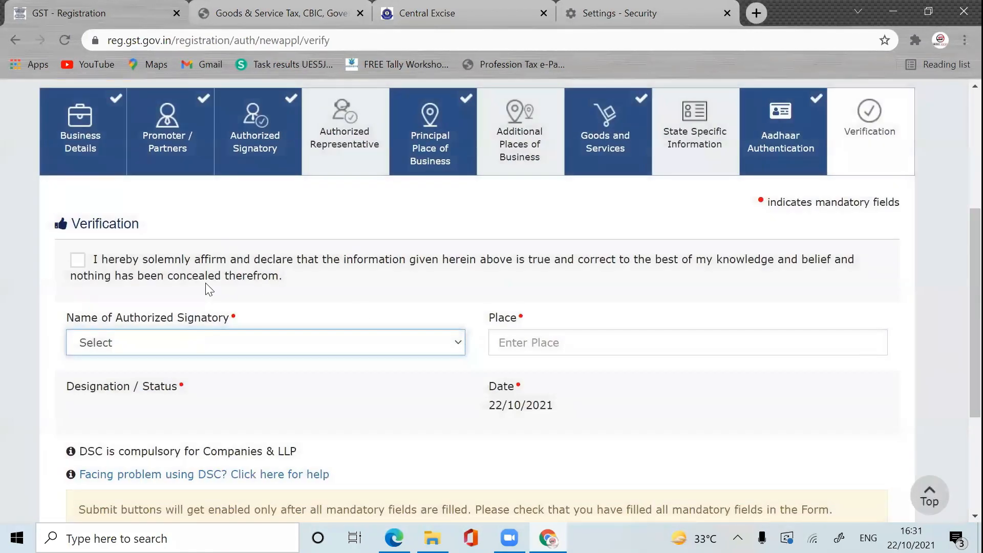
left_click(79, 262)
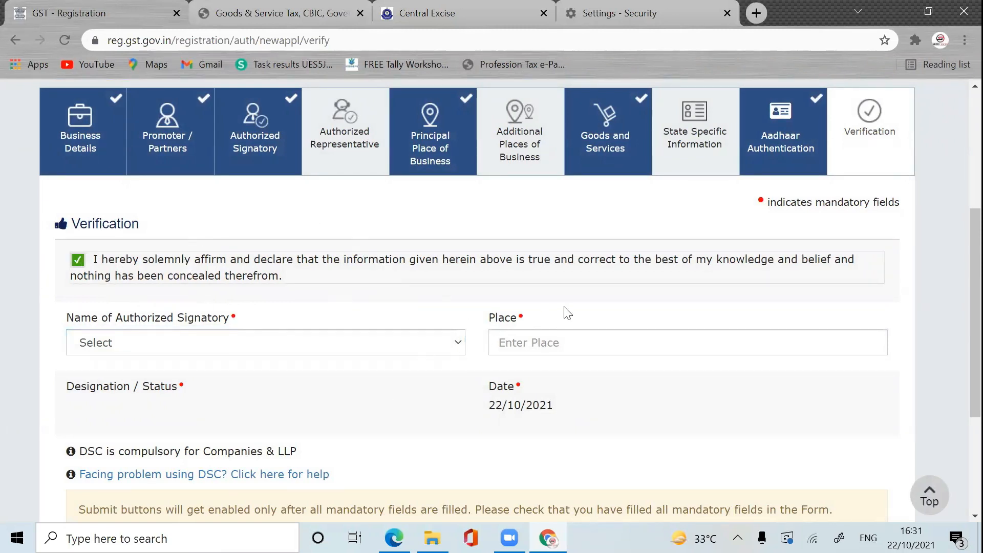
left_click(456, 342)
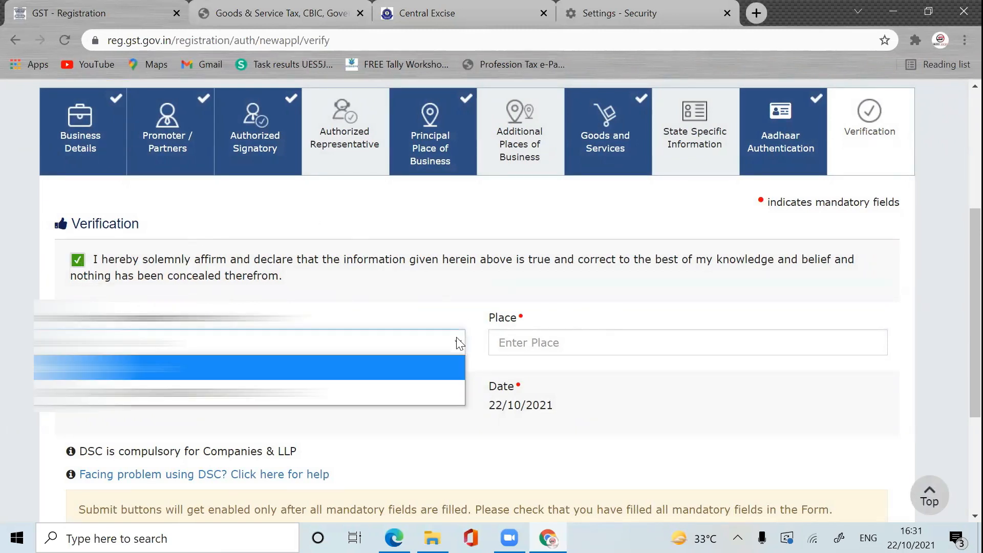
left_click(370, 381)
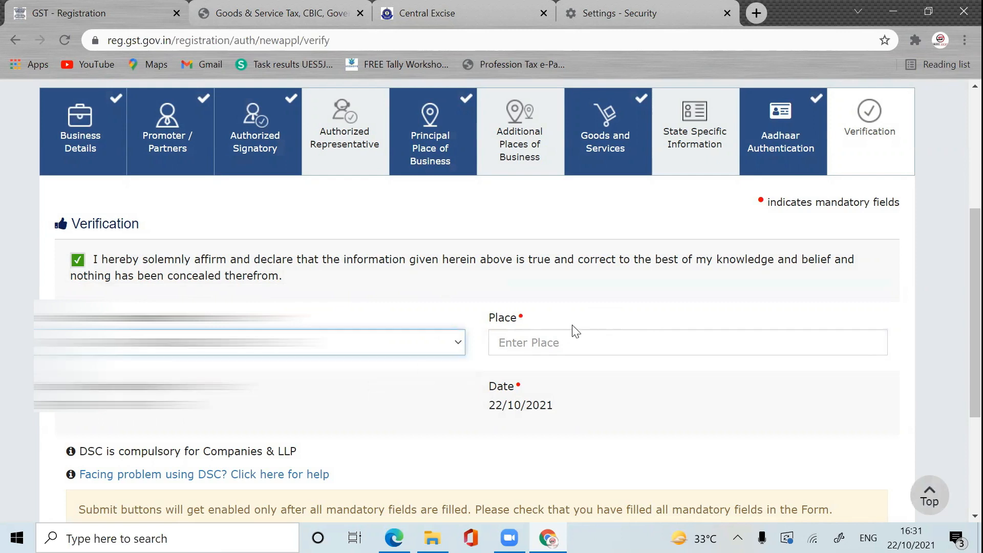
left_click(566, 347)
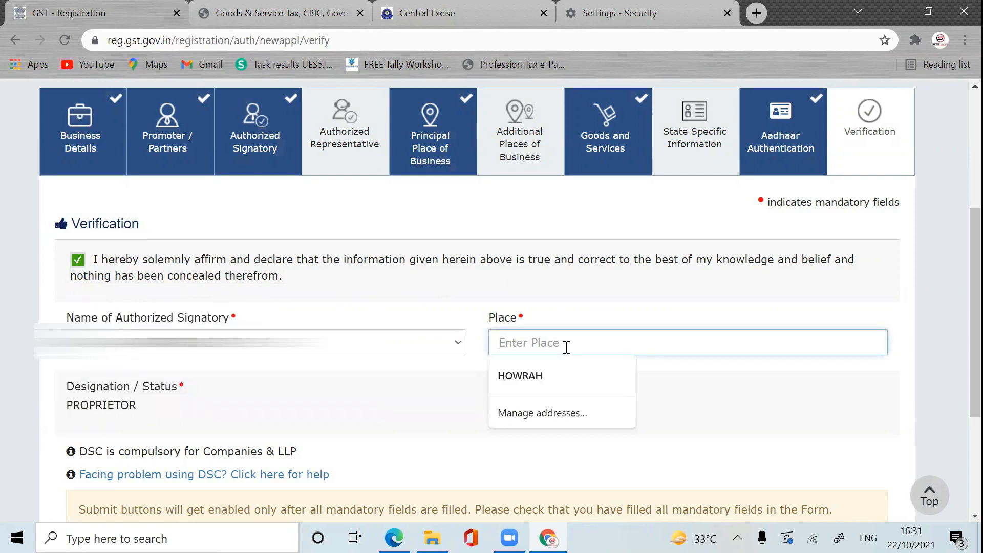
left_click(549, 392)
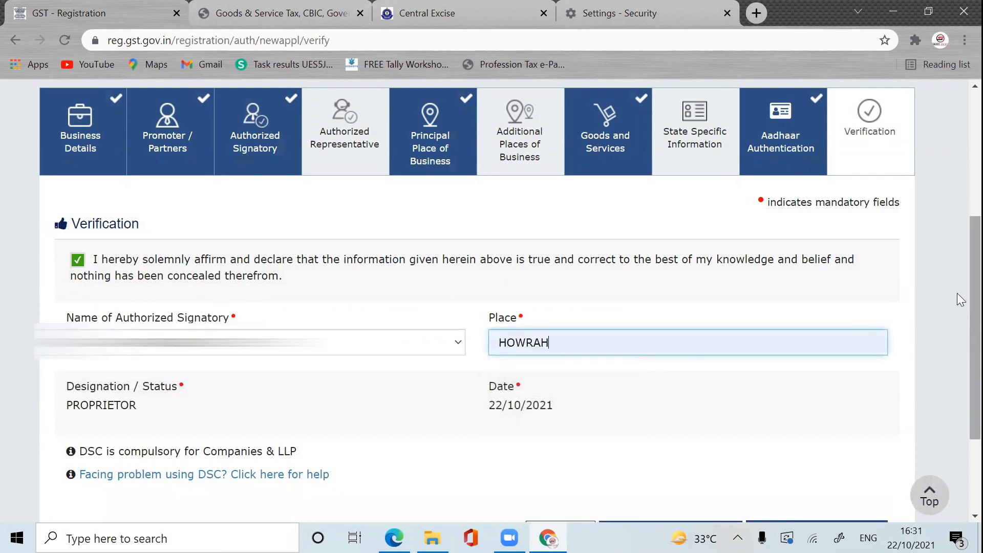
scroll(961, 299, "down", 2)
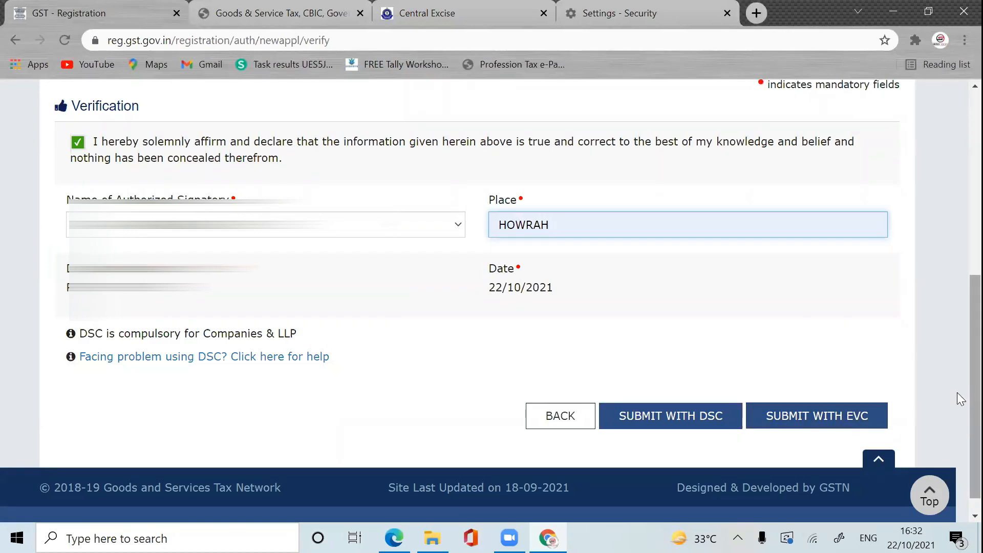
scroll(958, 400, "up", 3)
scroll(957, 404, "down", 4)
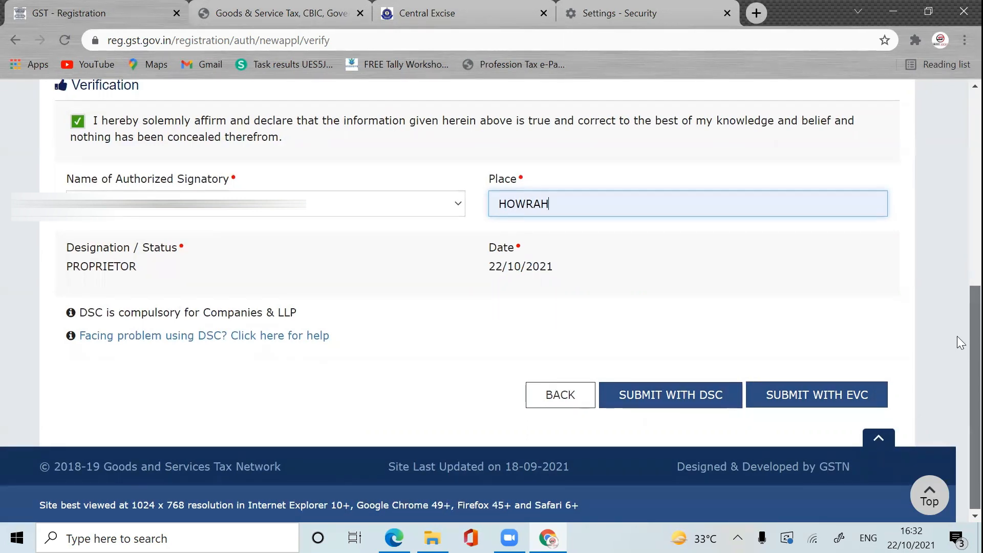
left_click_drag(957, 335, 957, 223)
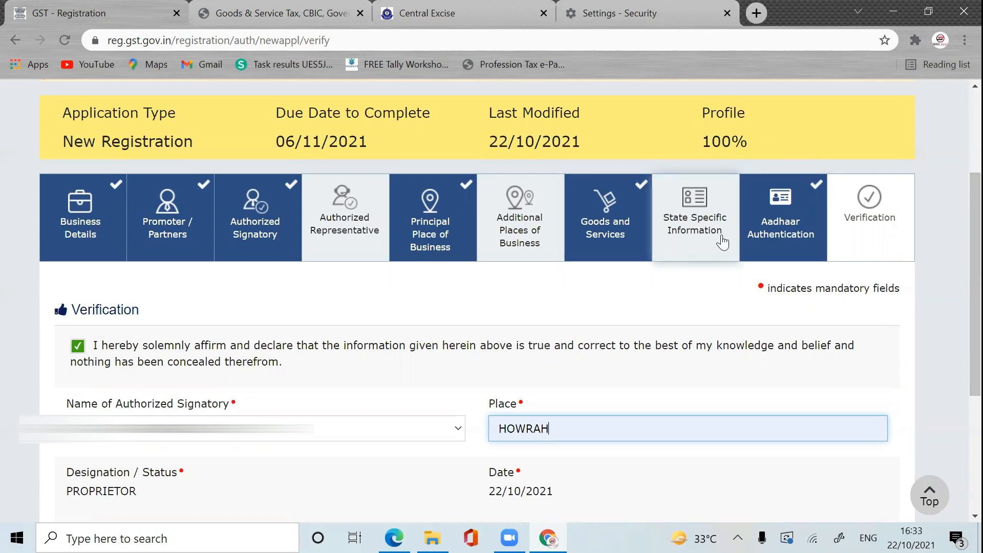
scroll(957, 251, "down", 3)
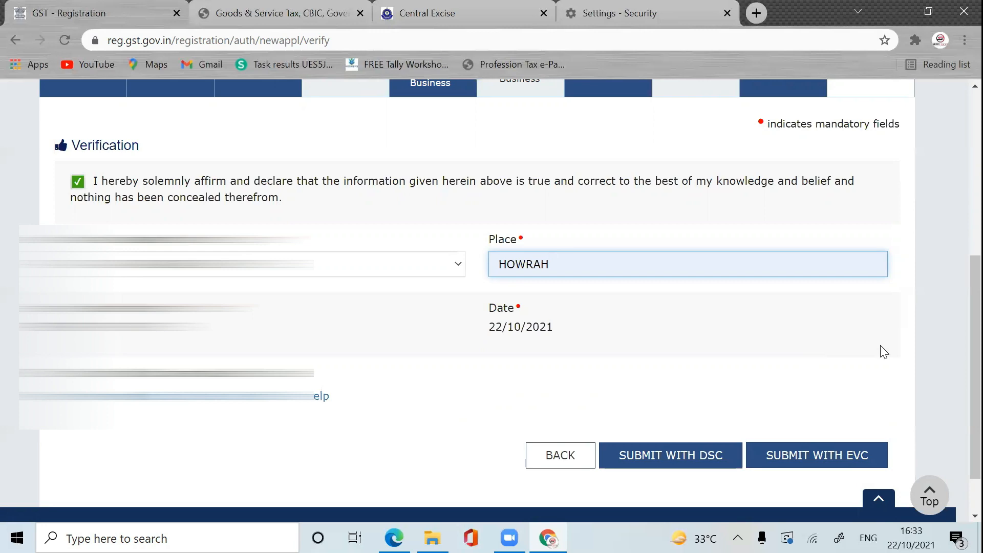
scroll(956, 215, "up", 6)
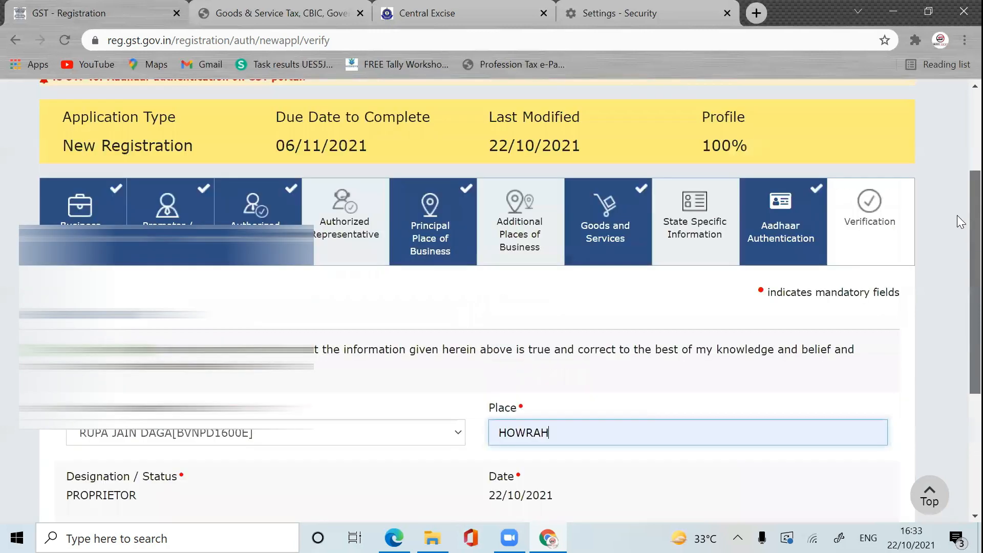